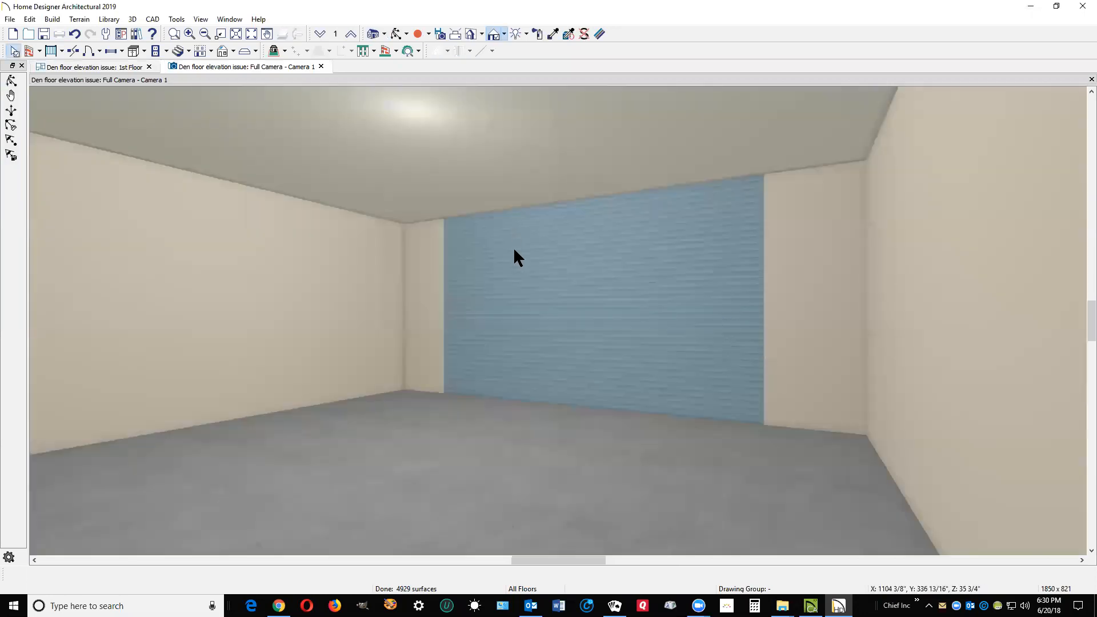
# Examine the wall between the two garages and its lower intersection in the 1st Floor plan.
pyautogui.hotkey('ctrl', 'Tab')
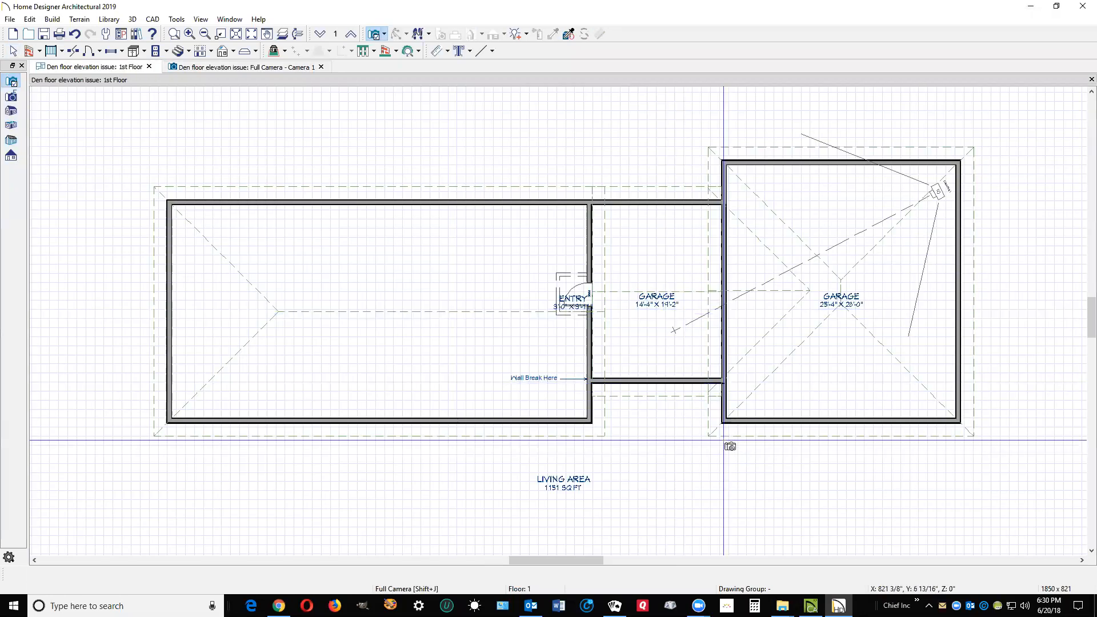
pyautogui.scroll(2, 724, 436)
pyautogui.press('space')
pyautogui.scroll(2, 717, 392)
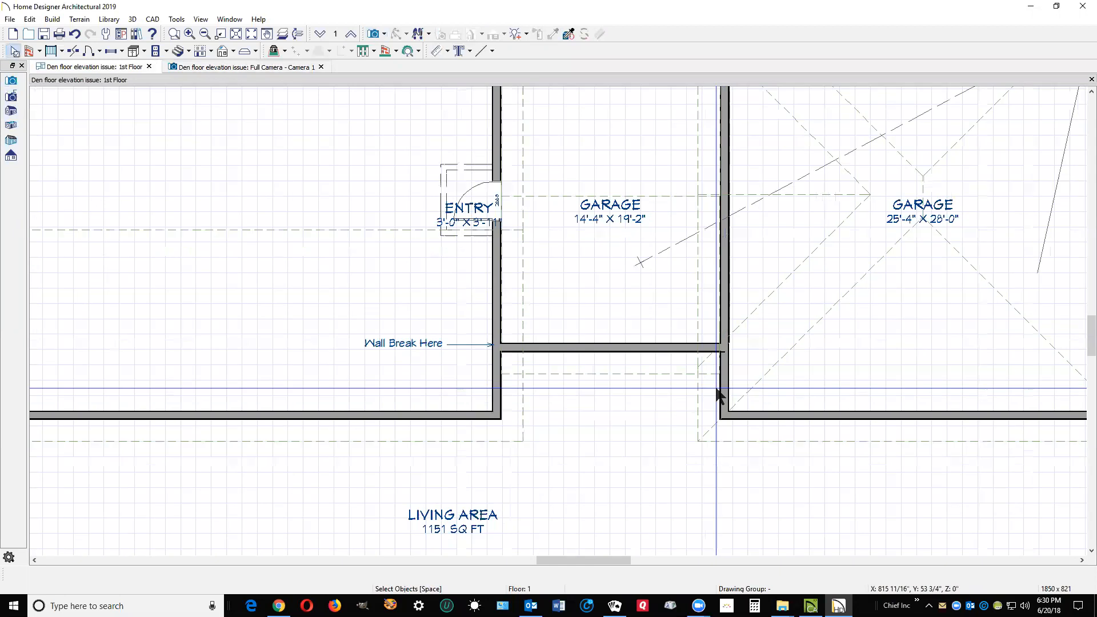
pyautogui.click(732, 318)
pyautogui.click(747, 389)
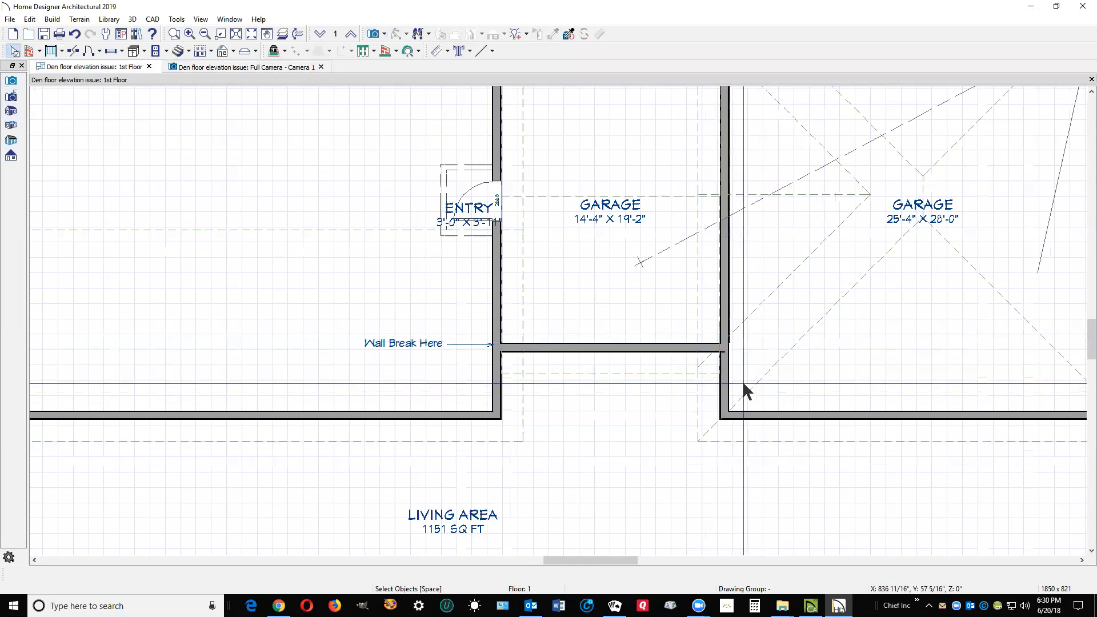
pyautogui.click(719, 388)
pyautogui.scroll(-3, 713, 309)
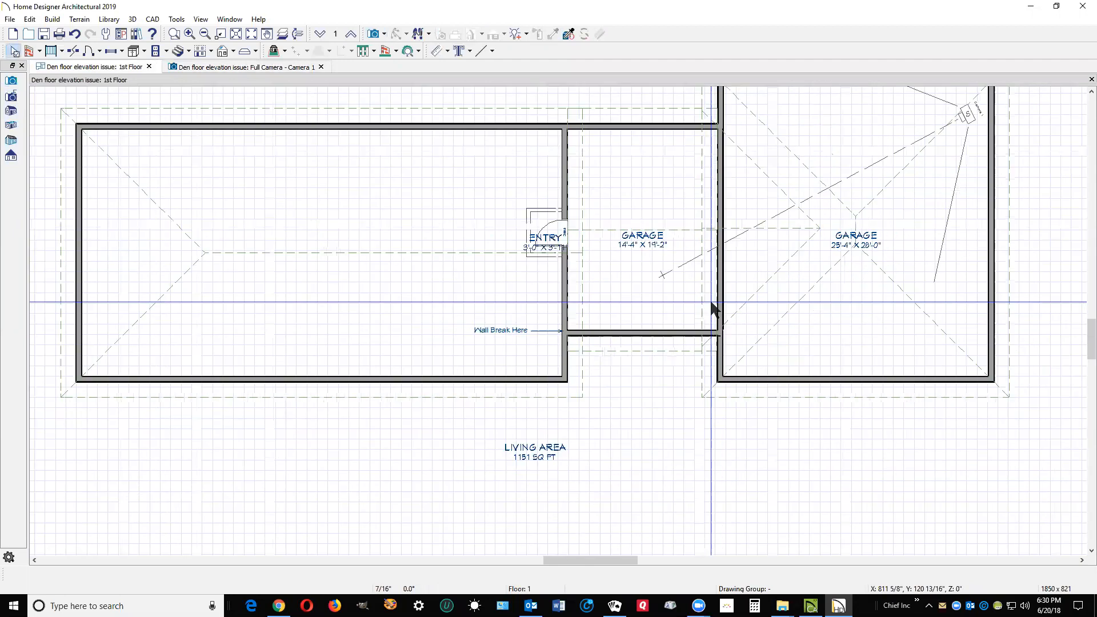
pyautogui.scroll(2, 724, 233)
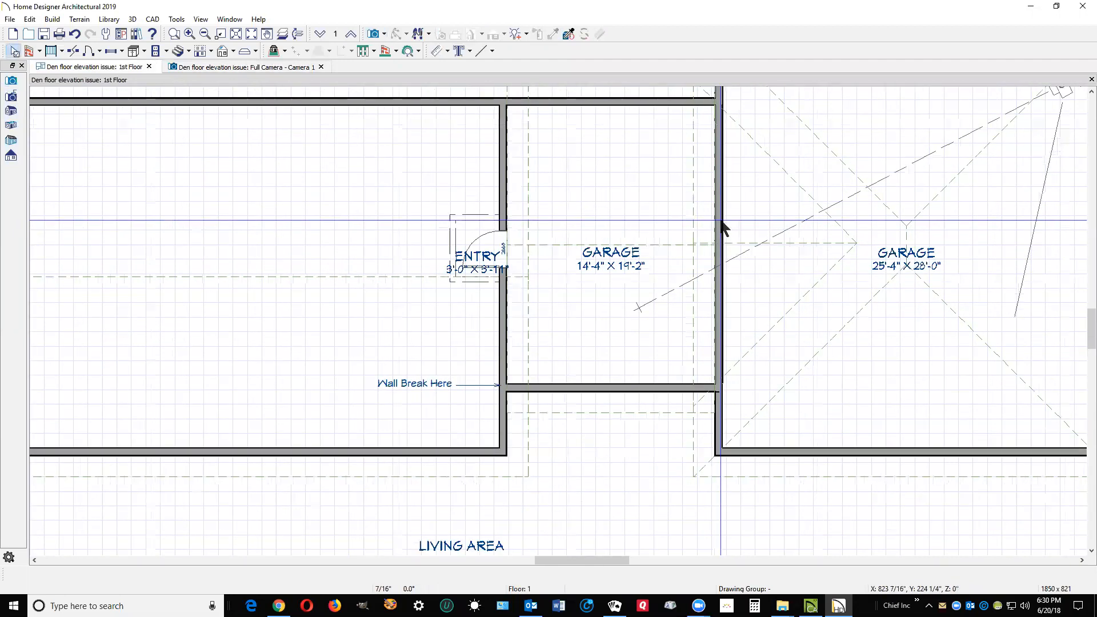
pyautogui.scroll(-3, 722, 232)
pyautogui.scroll(3, 718, 237)
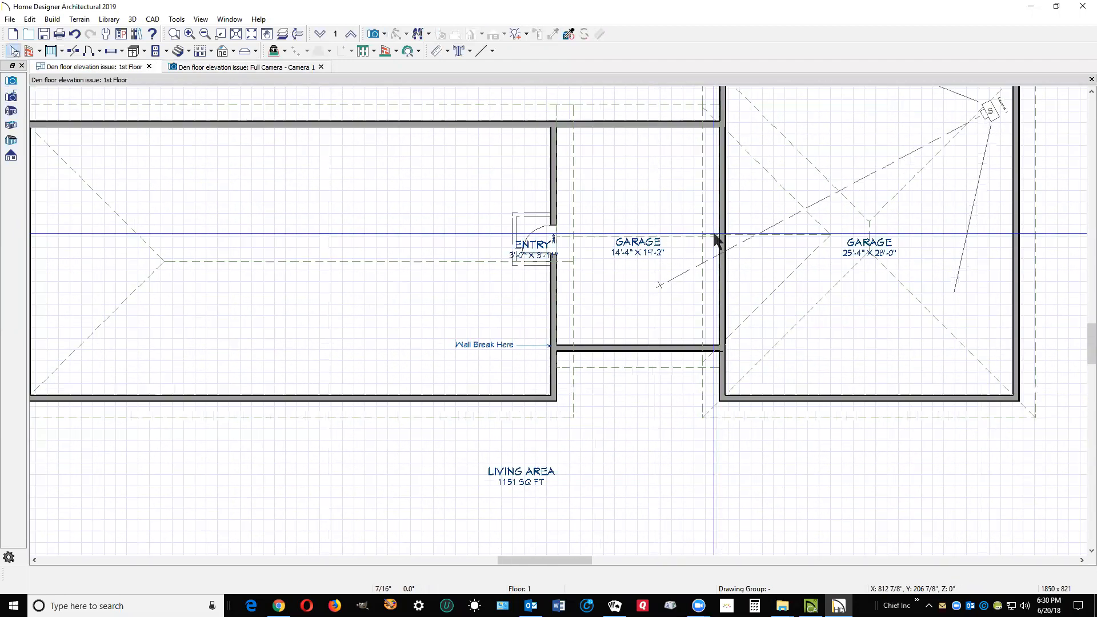
# Check the wall type and roof settings of the wall between the two garages without changing them.
pyautogui.click(723, 229)
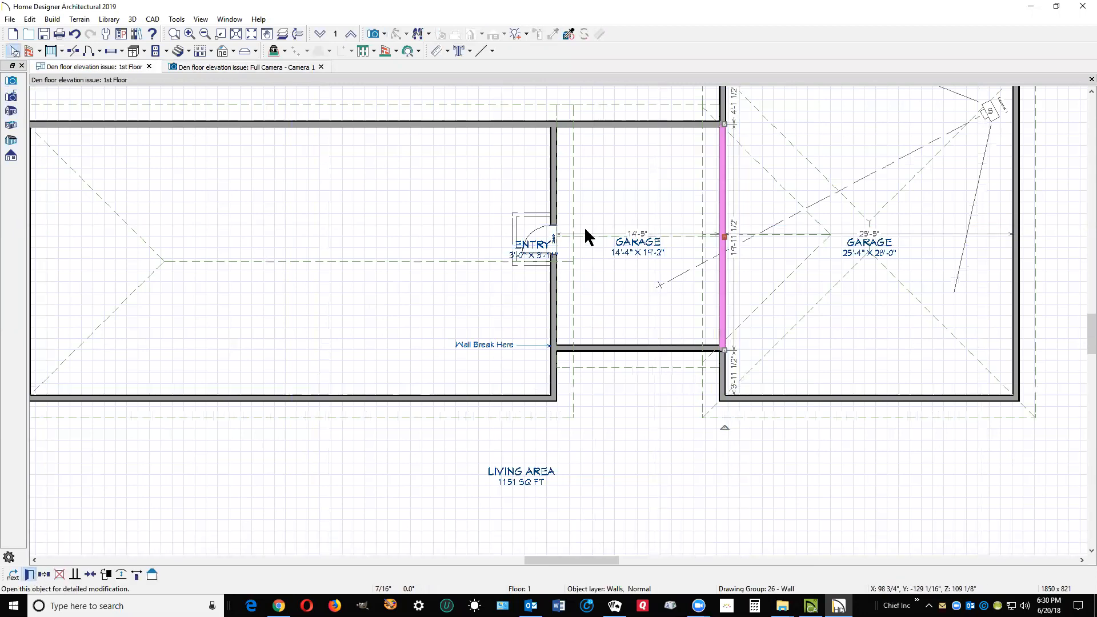
pyautogui.hotkey('ctrl', 'e')
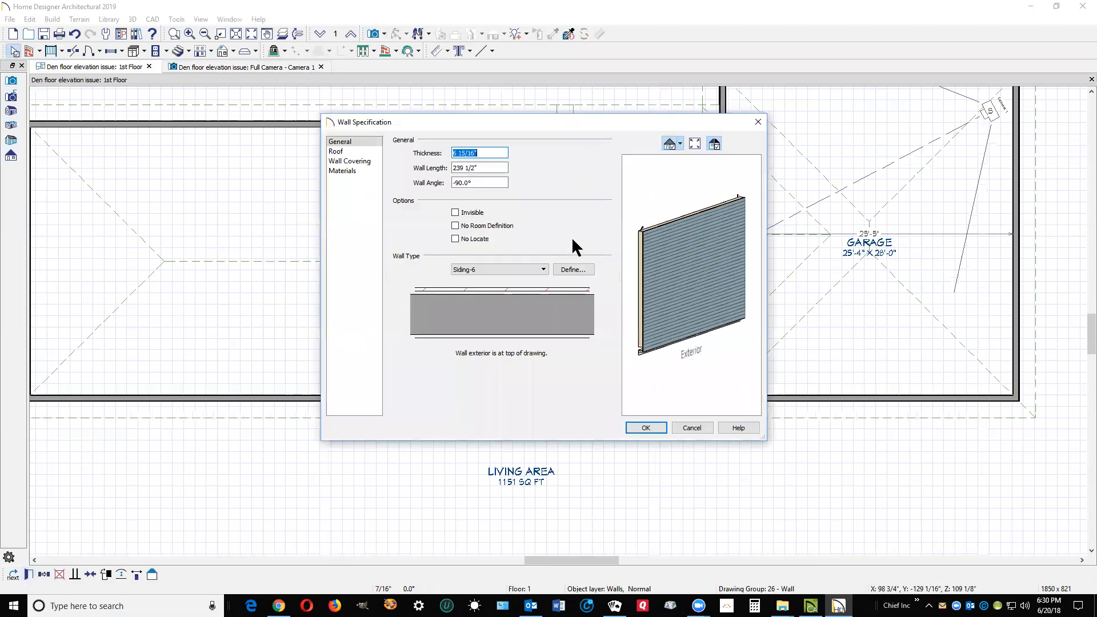
pyautogui.click(370, 161)
pyautogui.click(342, 151)
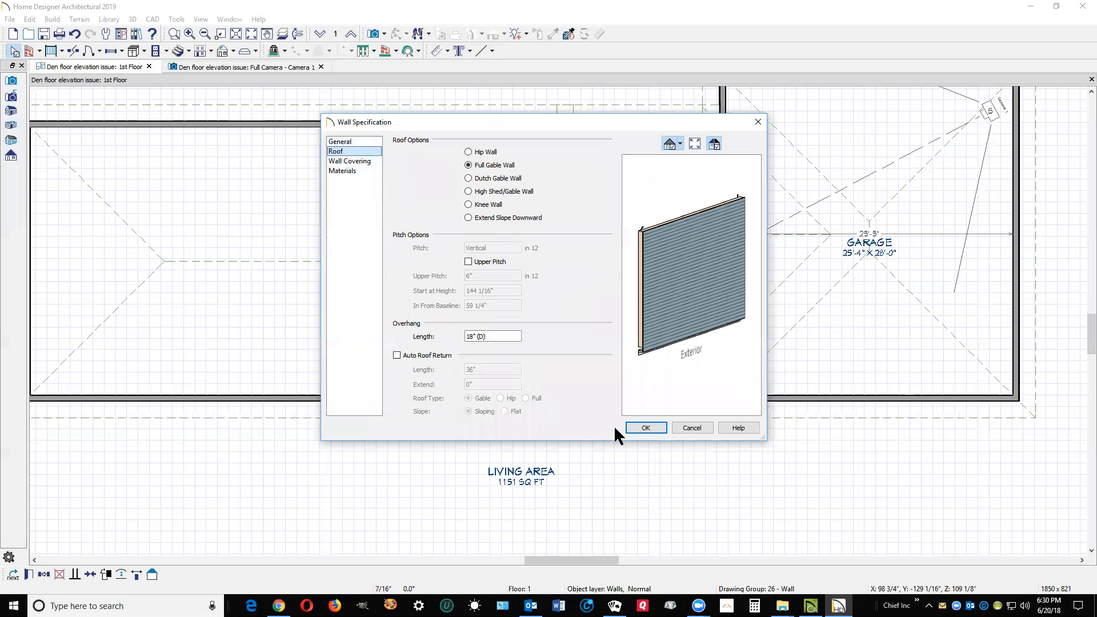
pyautogui.click(691, 427)
pyautogui.press('Escape')
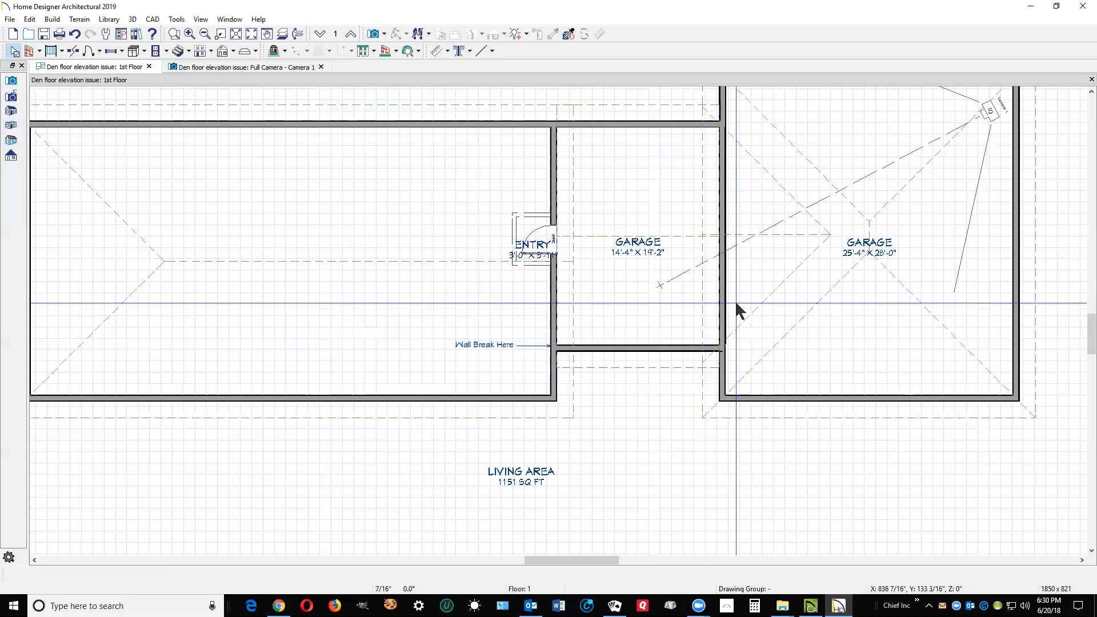
# Replace the siding wall between the two garages with a straight interior wall and check it in the Full Camera view.
pyautogui.click(723, 309)
pyautogui.press('Delete')
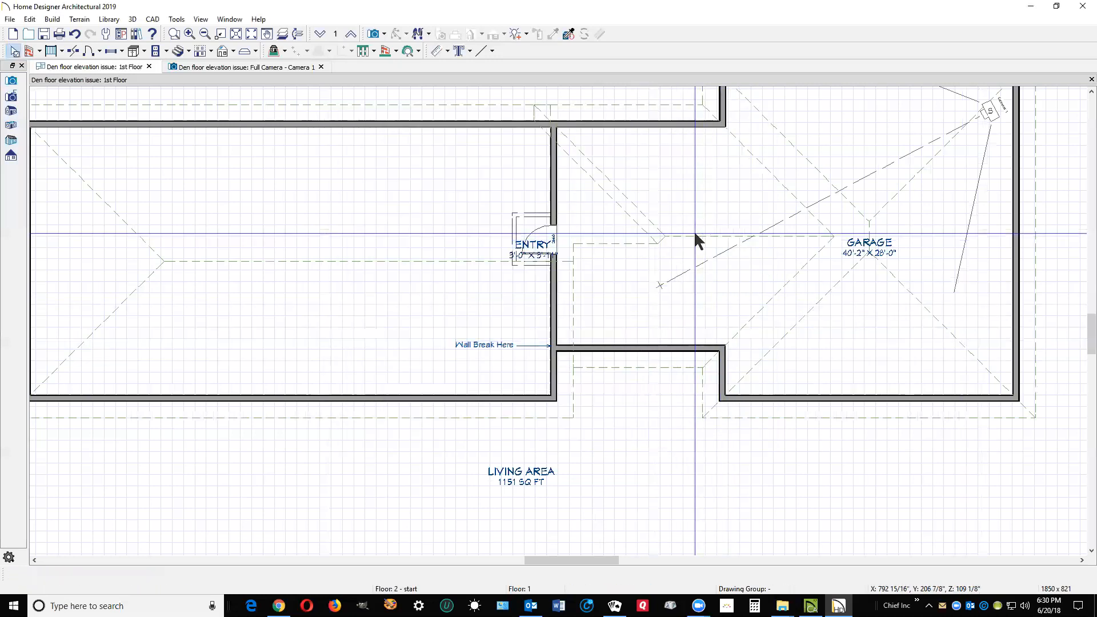
pyautogui.click(33, 52)
pyautogui.click(39, 51)
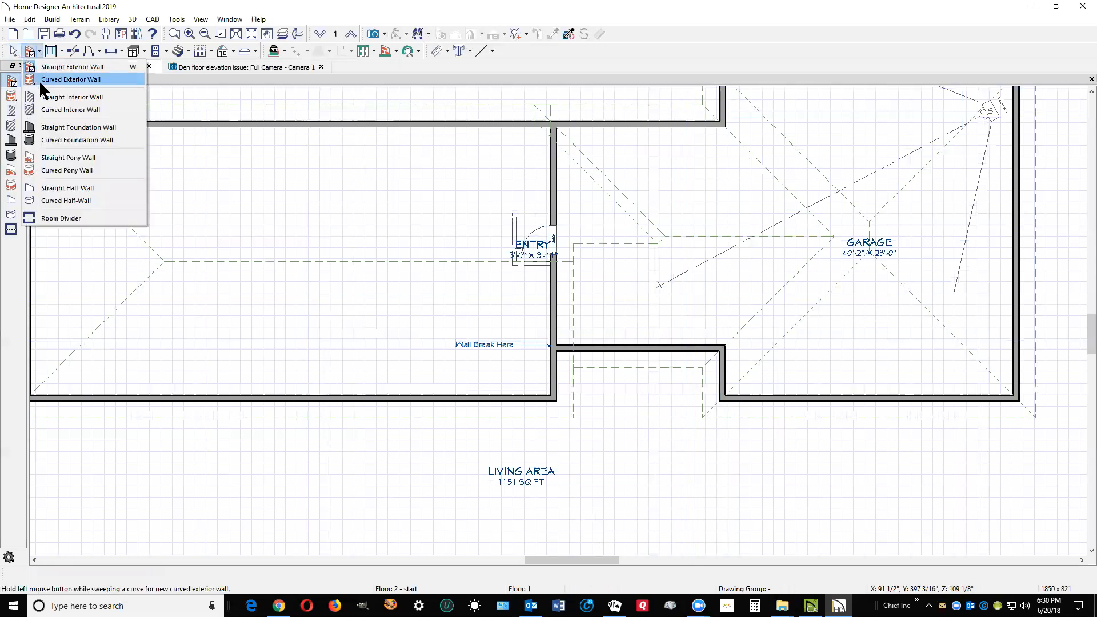
pyautogui.click(65, 98)
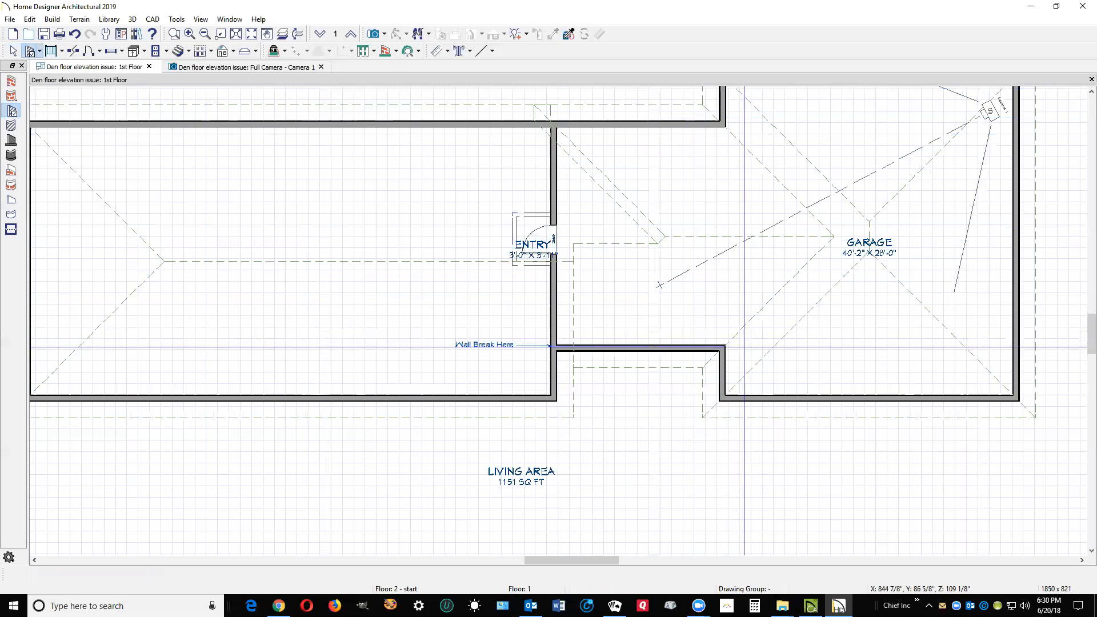
pyautogui.moveTo(724, 345); pyautogui.dragTo(720, 125)
pyautogui.press('space')
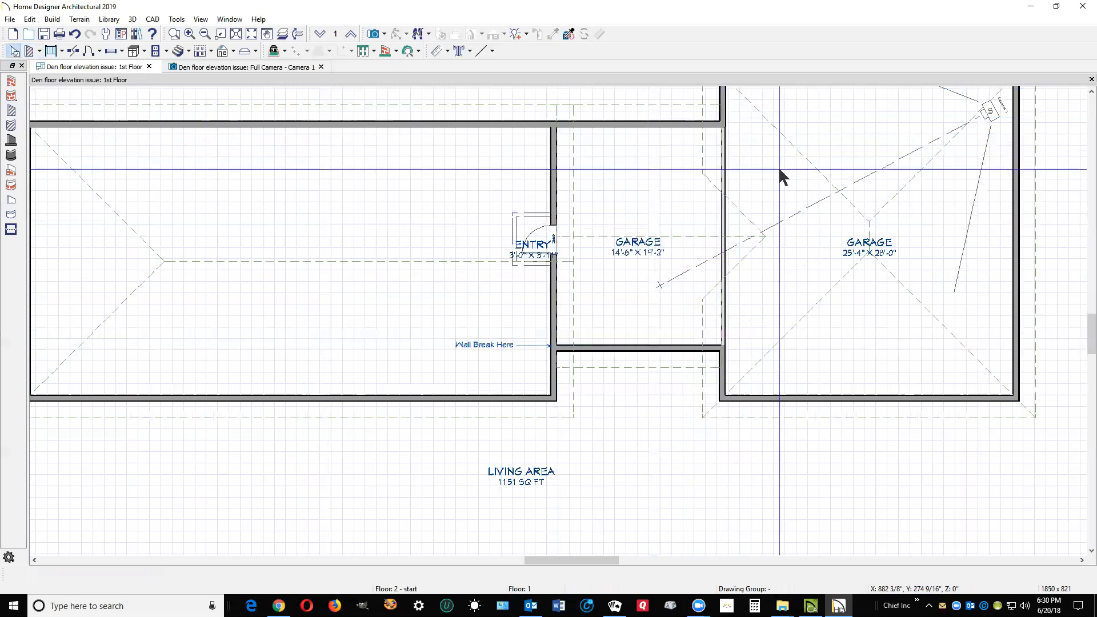
pyautogui.hotkey('ctrl', 'Tab')
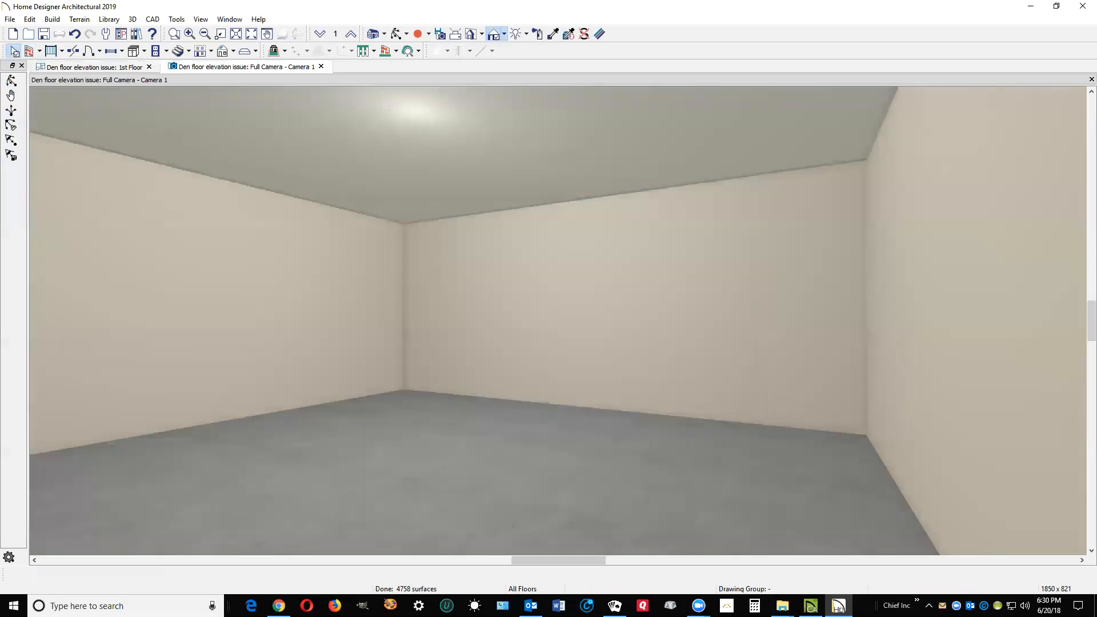
pyautogui.hotkey('ctrl', 'Tab')
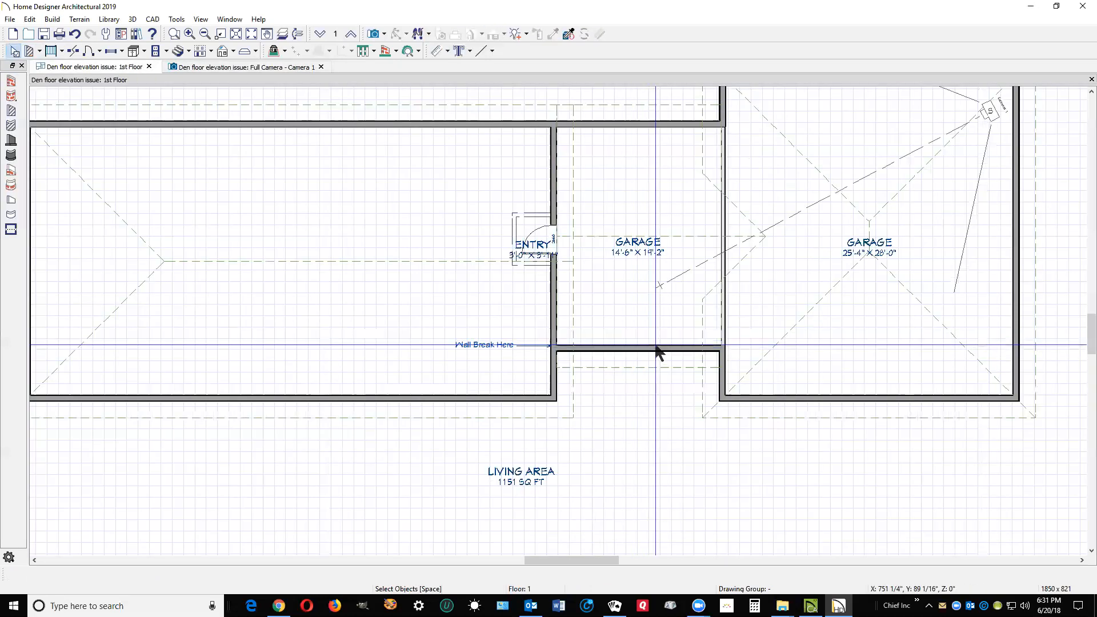
# Inspect the larger garage's room type and structure elevations in its room specification, leaving the settings as they are.
pyautogui.doubleClick(760, 299)
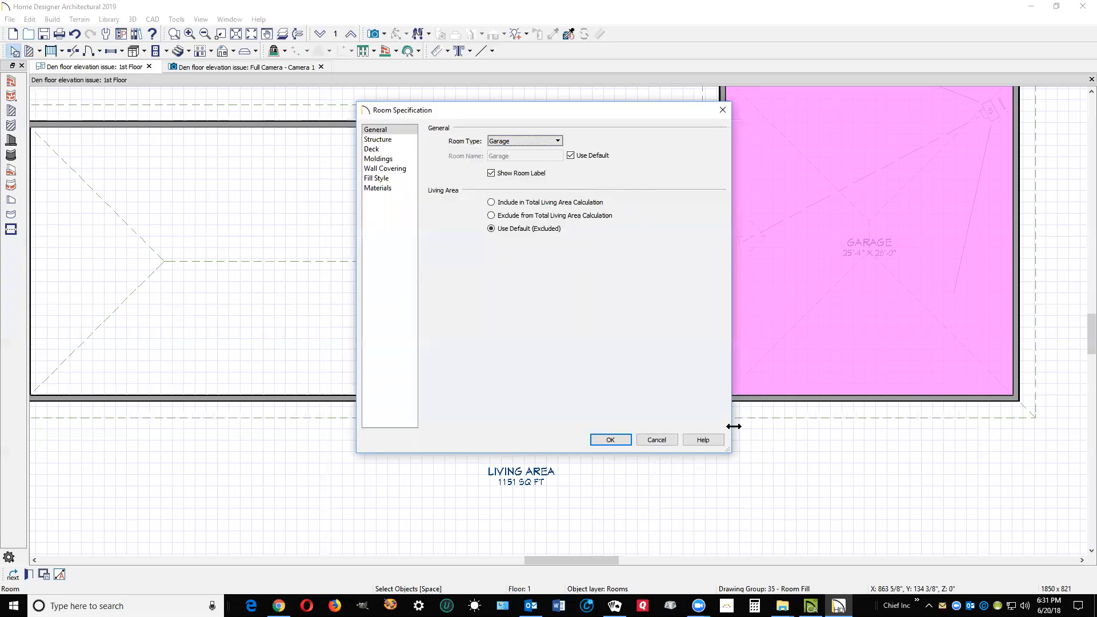
pyautogui.click(657, 439)
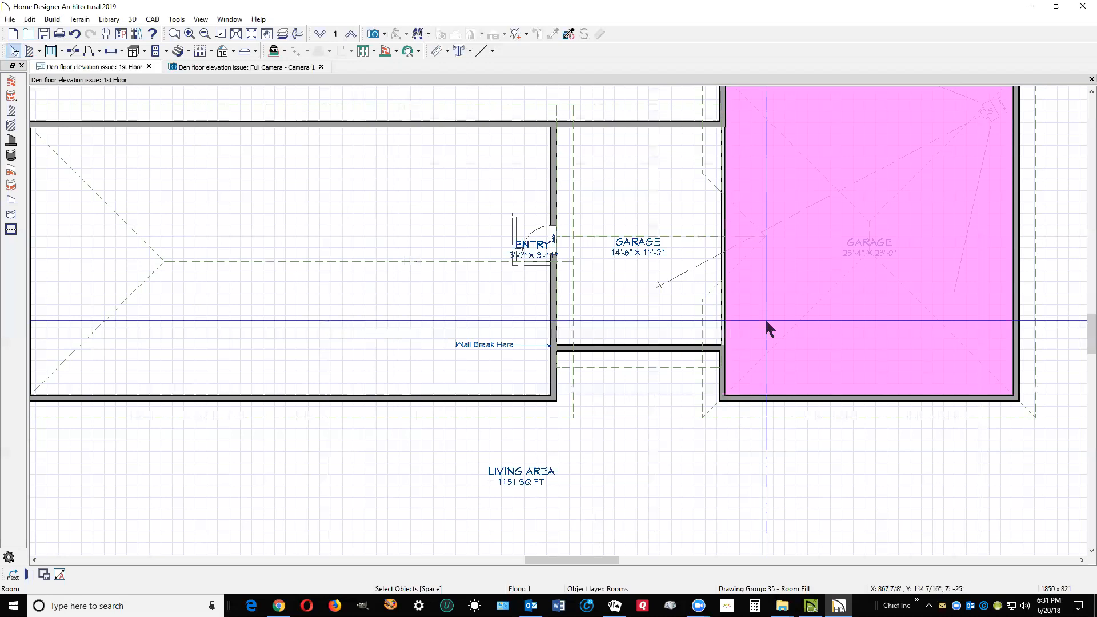
pyautogui.doubleClick(765, 318)
pyautogui.click(660, 439)
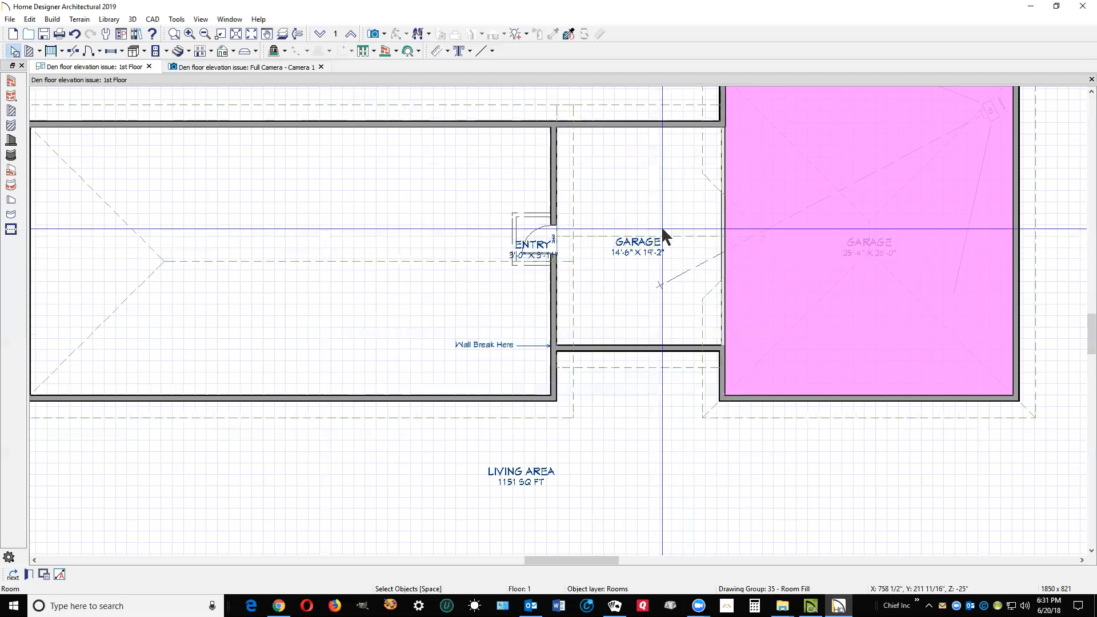
pyautogui.click(651, 200)
pyautogui.click(867, 279)
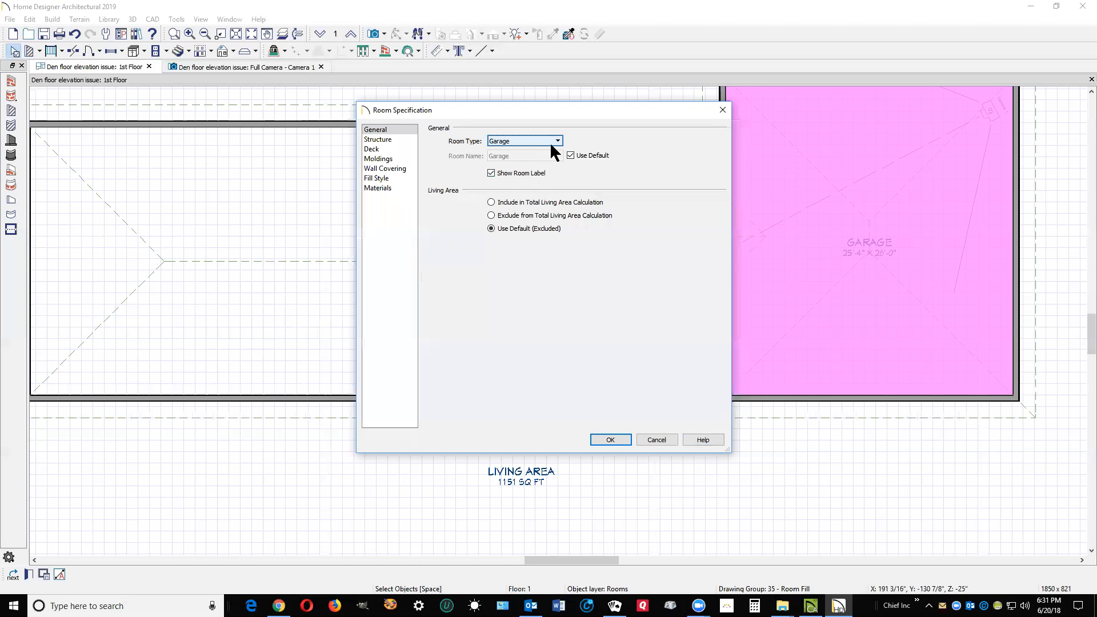
pyautogui.click(386, 140)
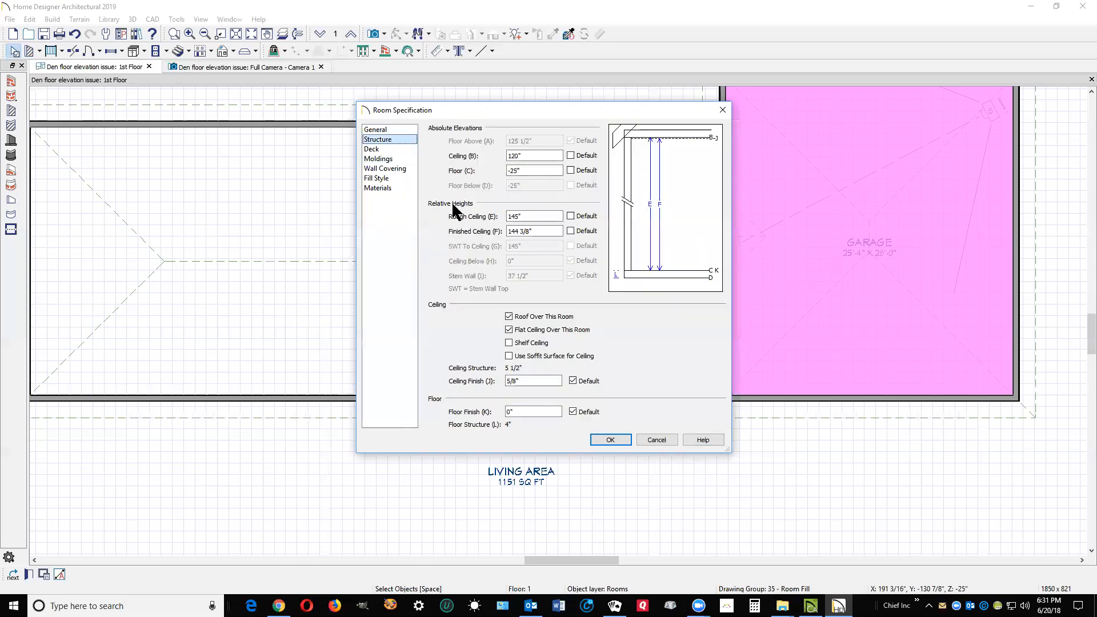
pyautogui.click(529, 173)
pyautogui.click(657, 440)
# Review the smaller garage's structure elevations in its room specification.
pyautogui.doubleClick(618, 288)
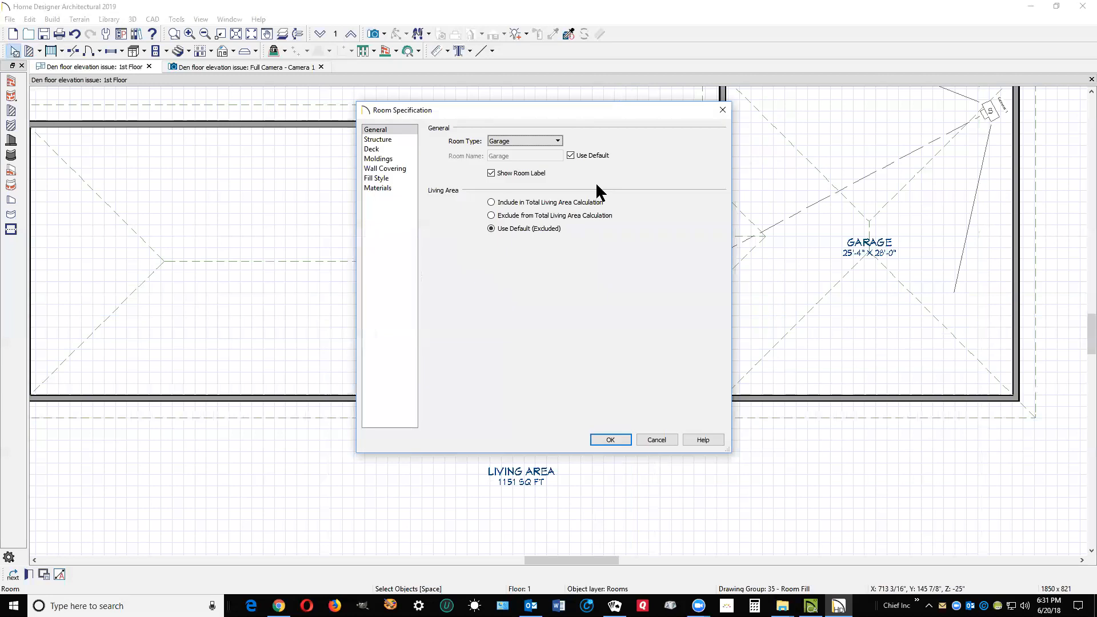
pyautogui.click(400, 139)
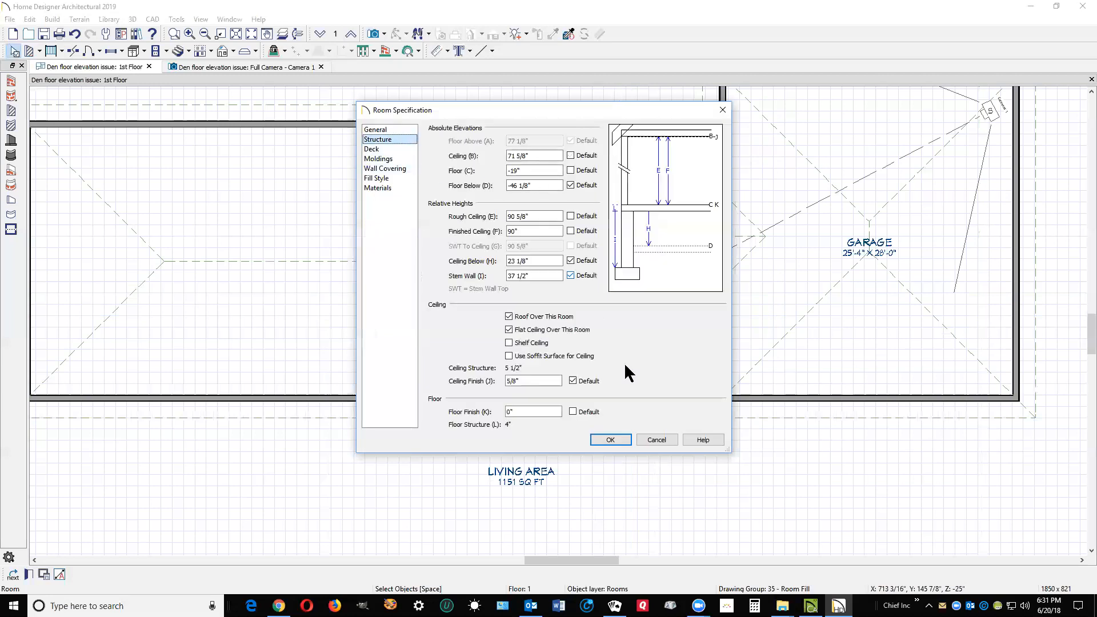
pyautogui.click(656, 439)
# Review the structure elevations of the large living area room beside the entry.
pyautogui.doubleClick(463, 283)
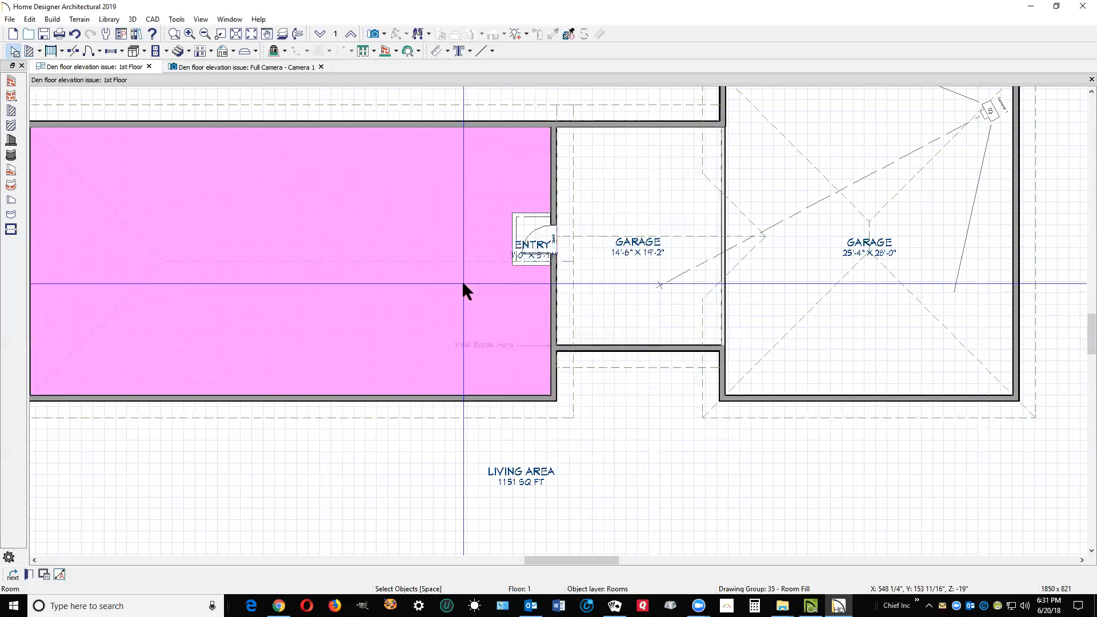
pyautogui.click(371, 139)
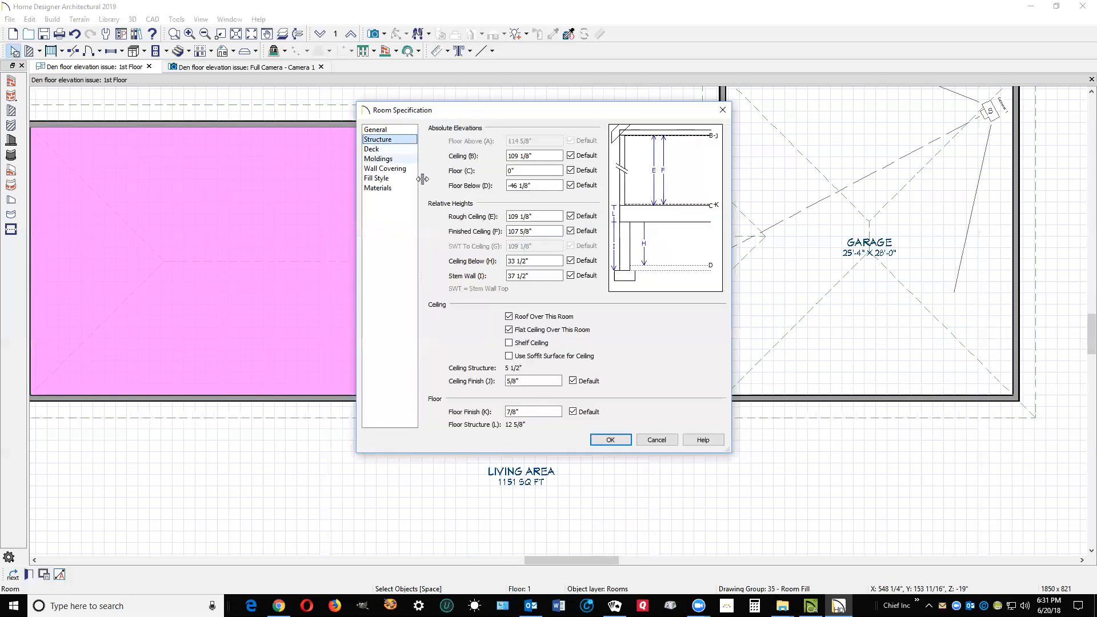
pyautogui.click(656, 439)
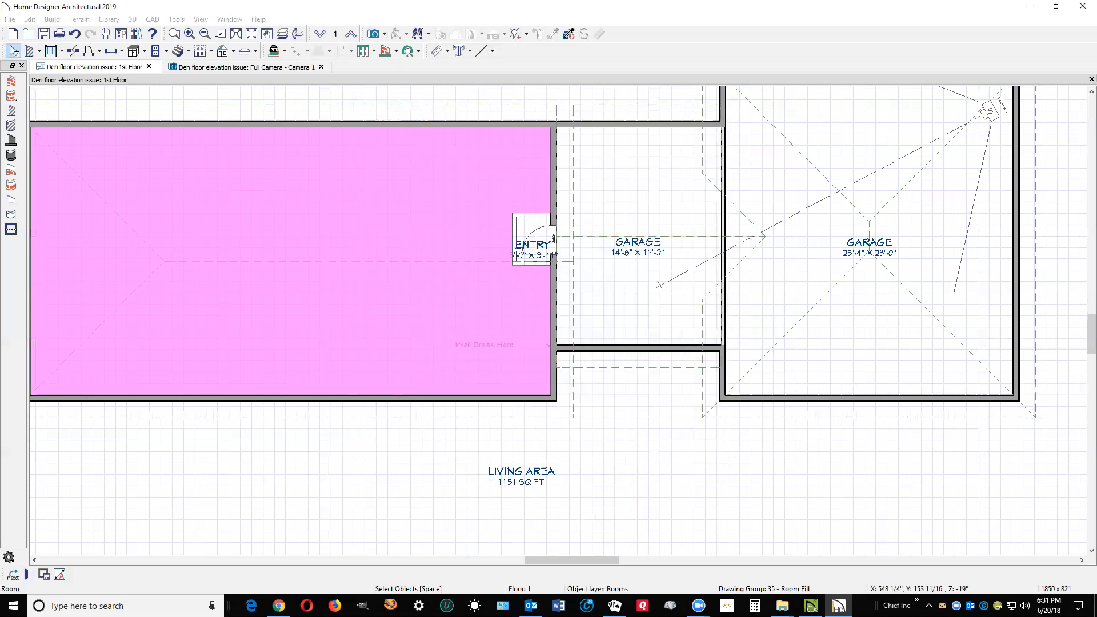
# Compare the floor elevation of the smaller garage with that of the larger garage in their structure settings.
pyautogui.doubleClick(629, 293)
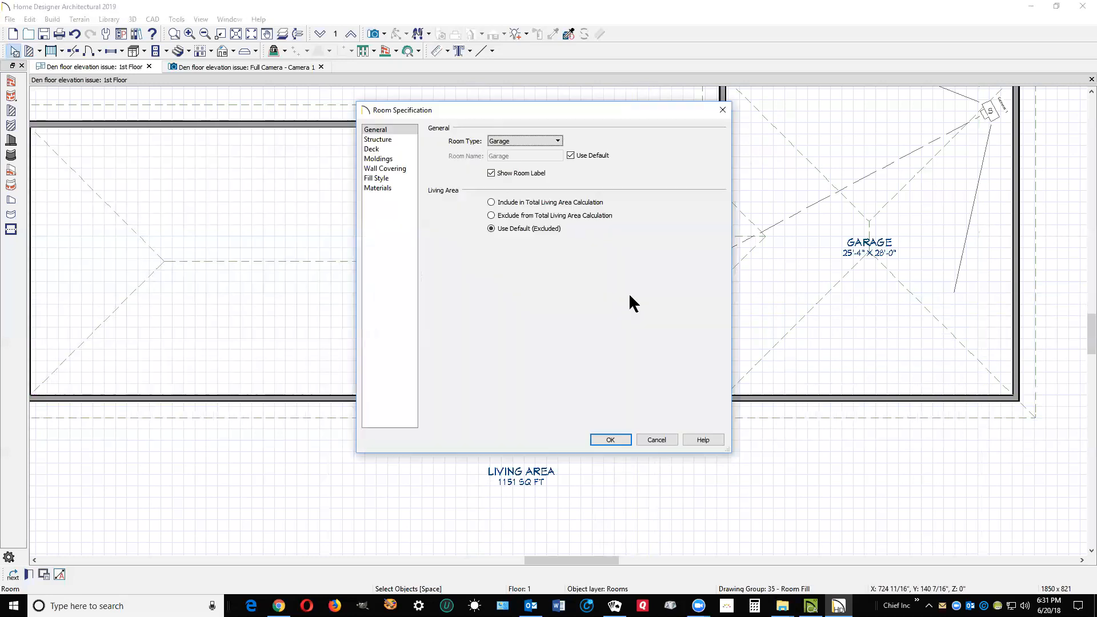
pyautogui.click(383, 139)
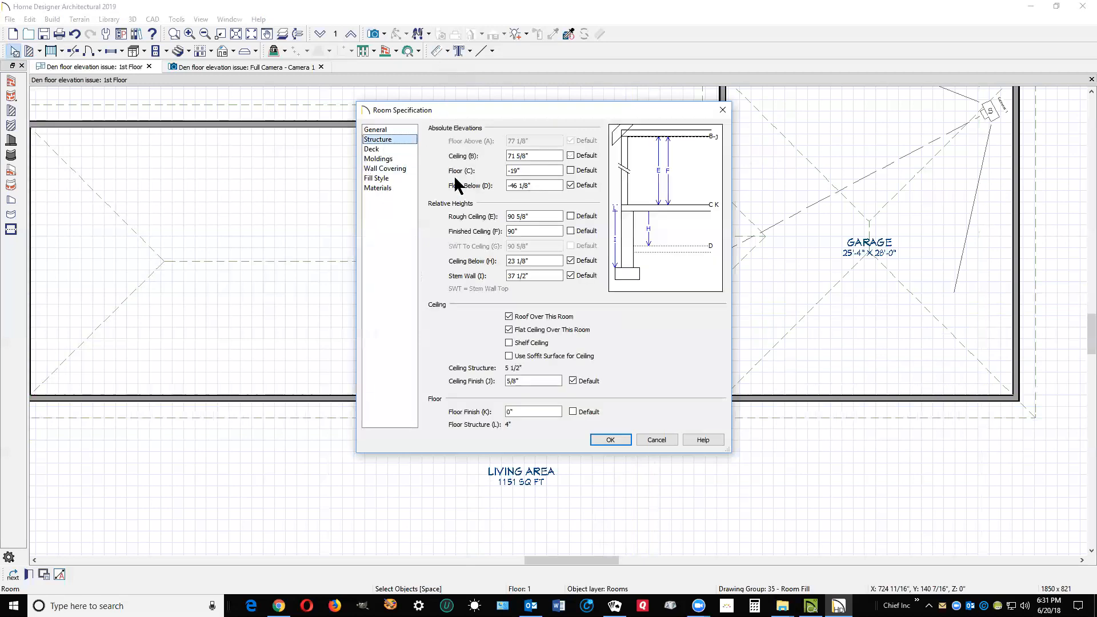
pyautogui.click(651, 439)
pyautogui.doubleClick(760, 280)
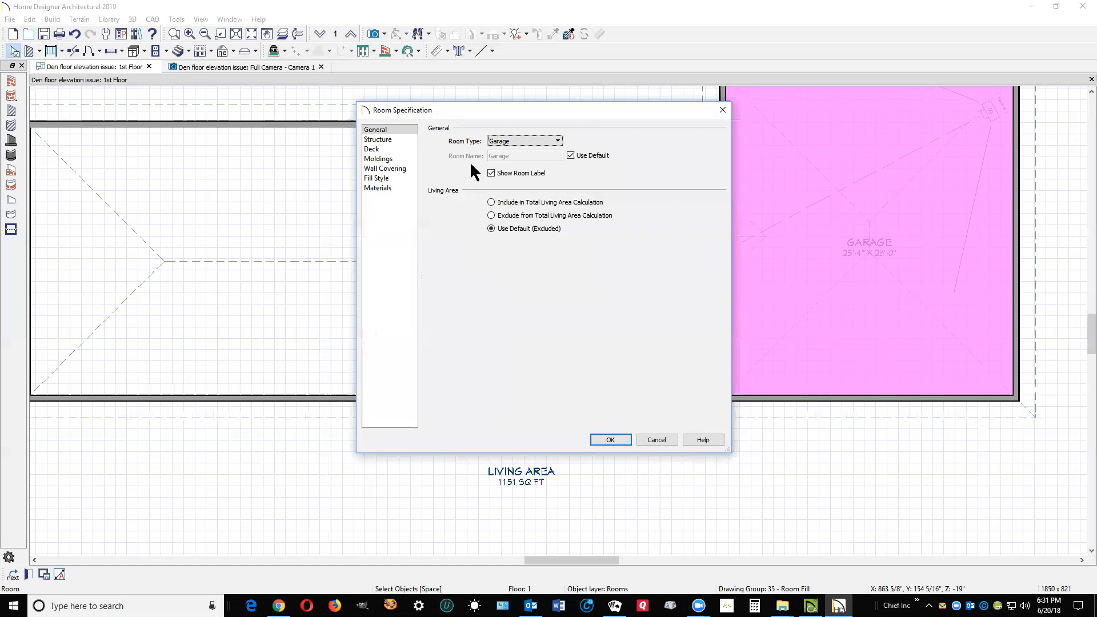
pyautogui.click(382, 140)
pyautogui.click(514, 170)
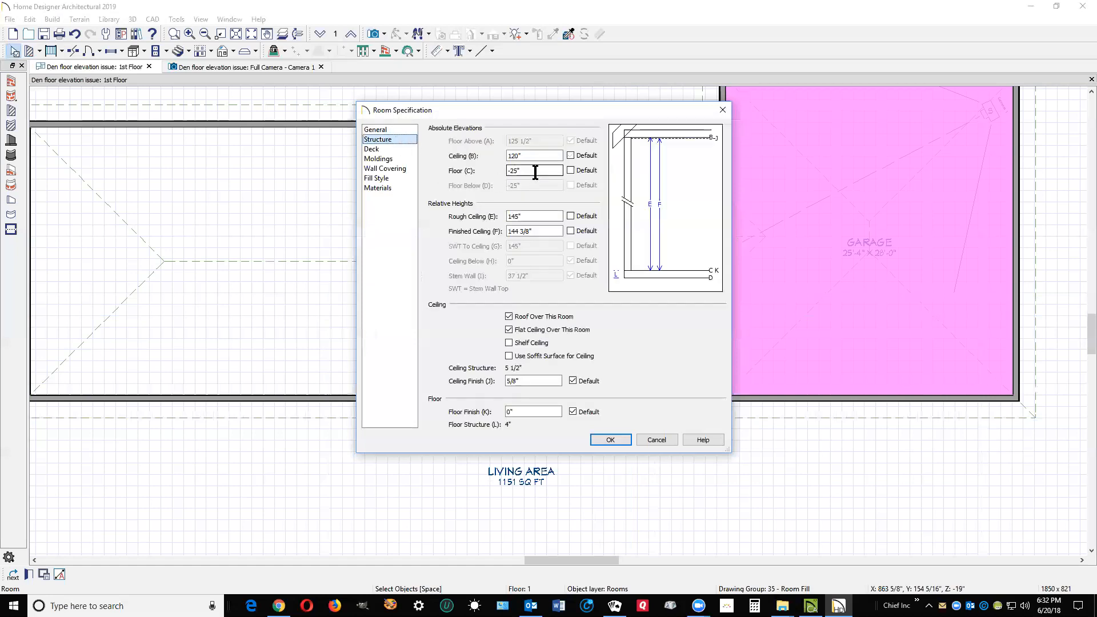
pyautogui.click(652, 438)
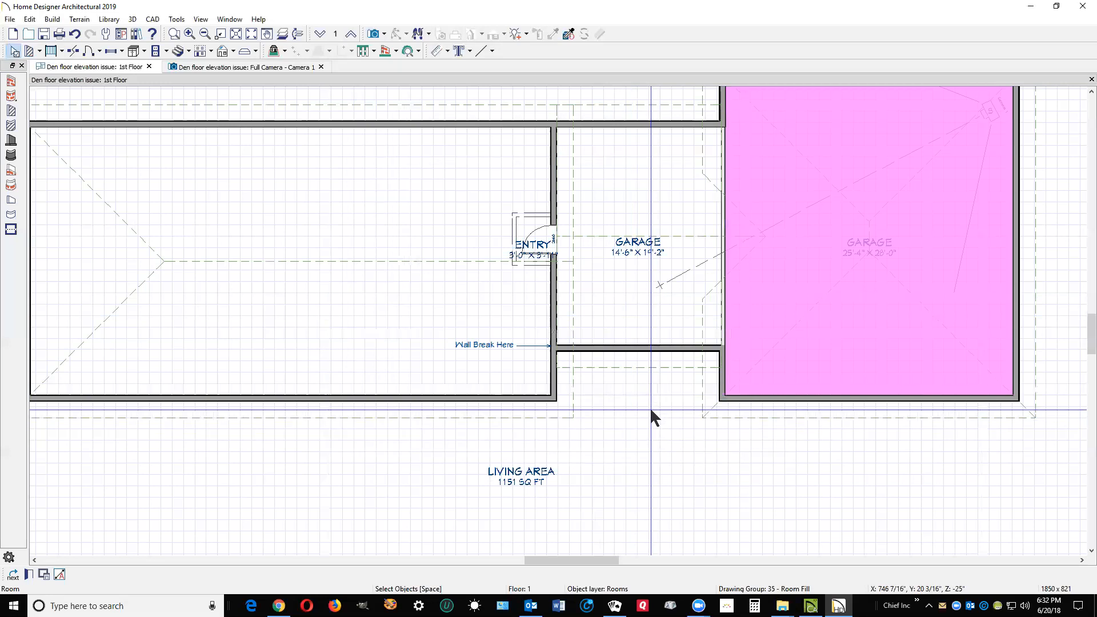
# Create an elevation view inside the larger garage facing its wall nearest the Living Area label, and close the view.
pyautogui.scroll(-1, 523, 270)
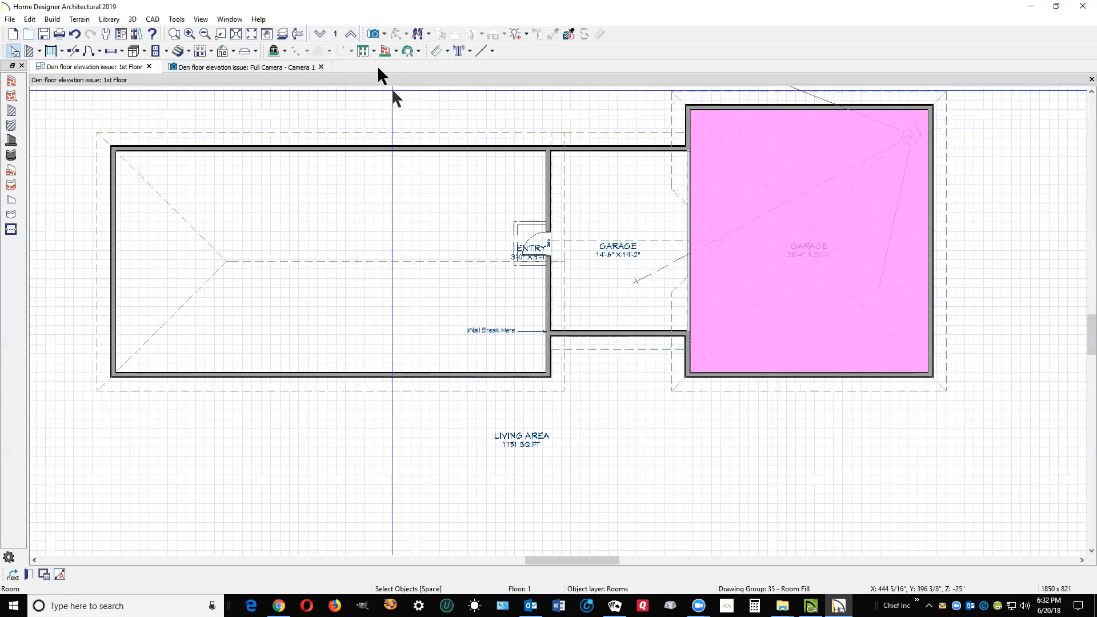
pyautogui.click(385, 34)
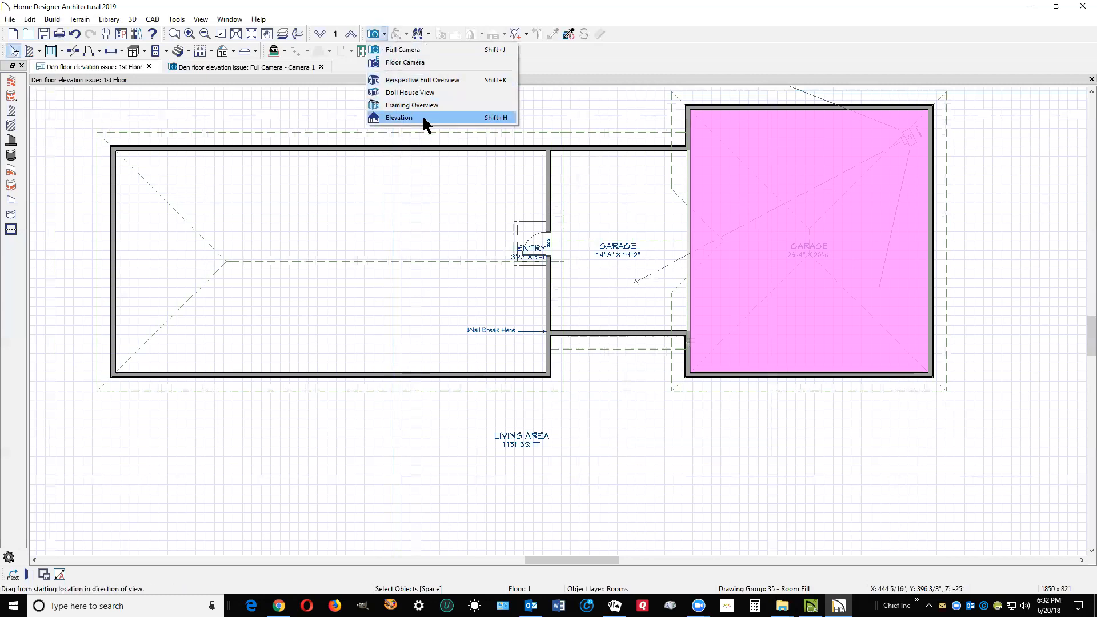
pyautogui.click(422, 117)
pyautogui.moveTo(755, 242); pyautogui.dragTo(754, 430)
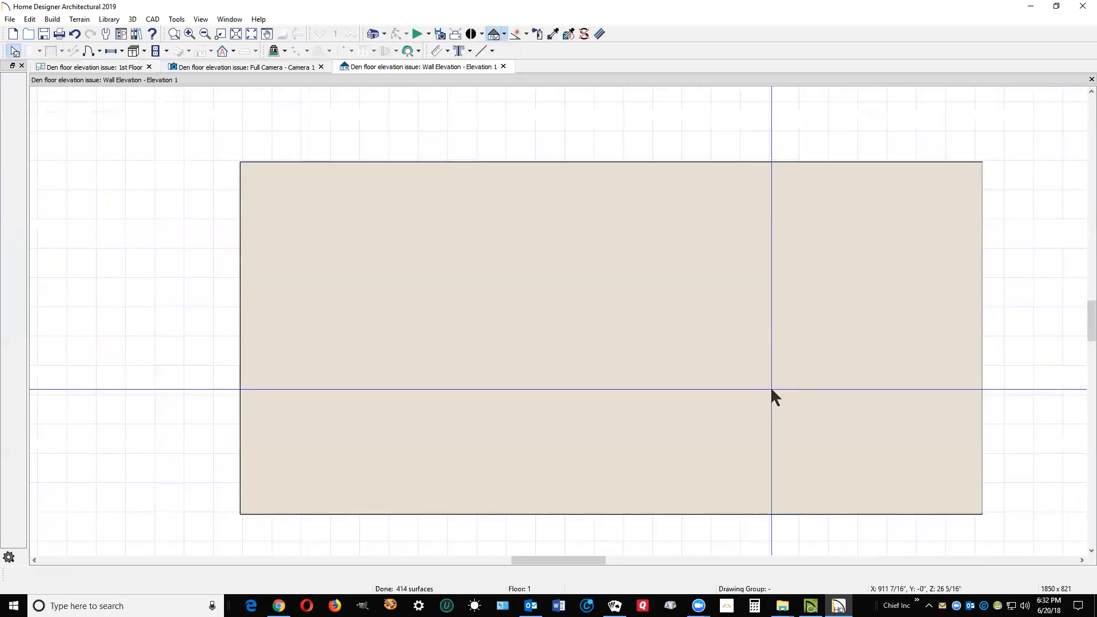
pyautogui.click(1091, 80)
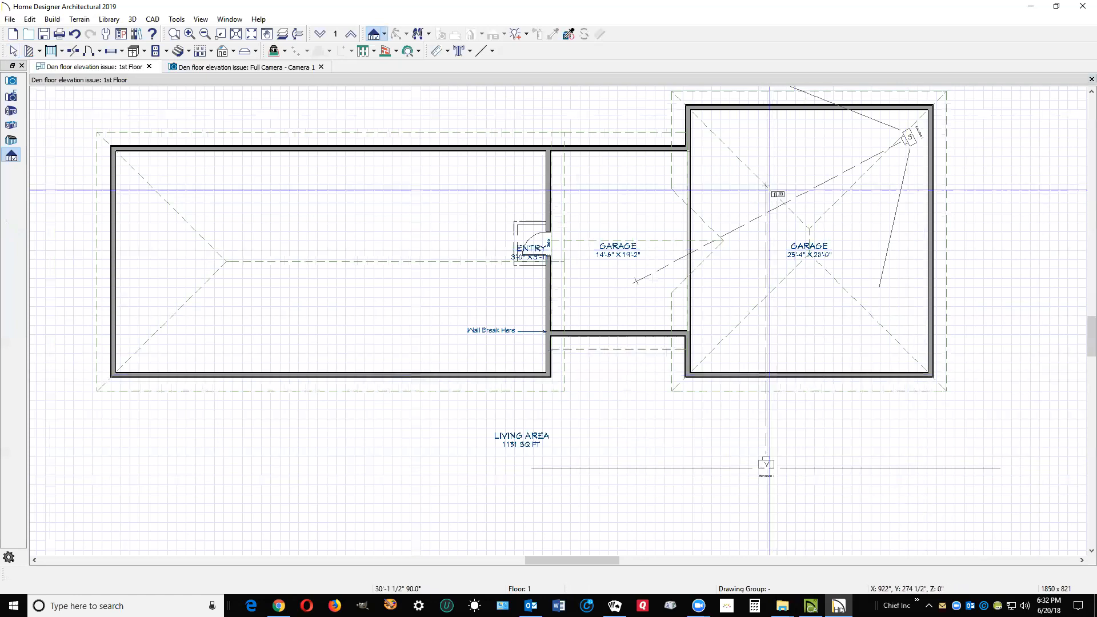
# Create a front elevation of the whole house and delete the outer siding surfaces of the larger and smaller garages.
pyautogui.moveTo(769, 189); pyautogui.dragTo(769, 188)
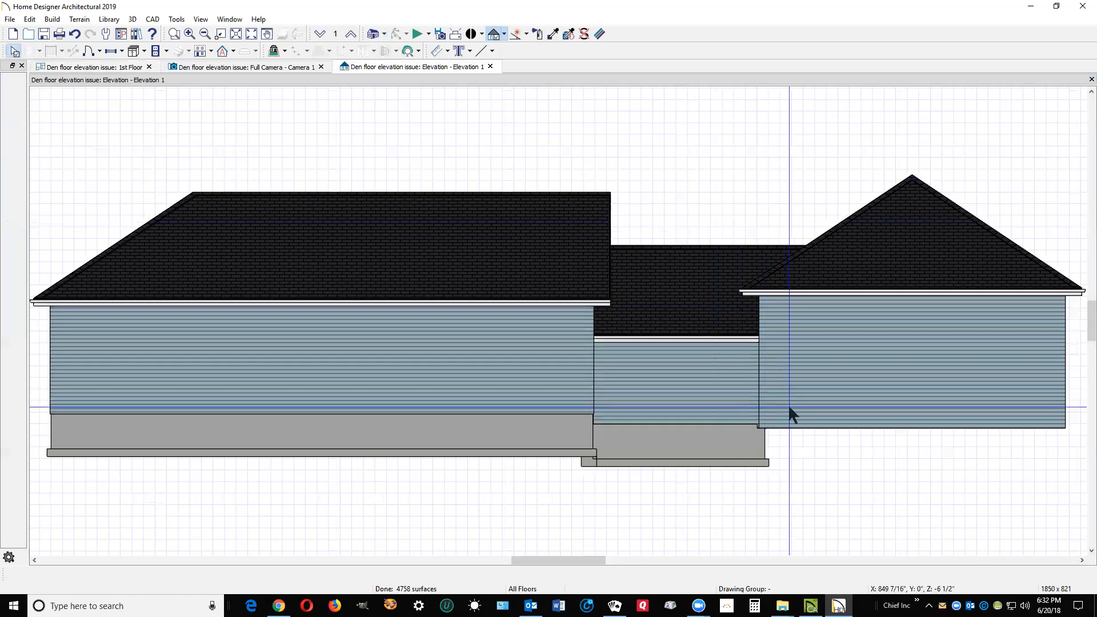
pyautogui.scroll(2, 777, 446)
pyautogui.scroll(-1, 812, 423)
pyautogui.click(584, 34)
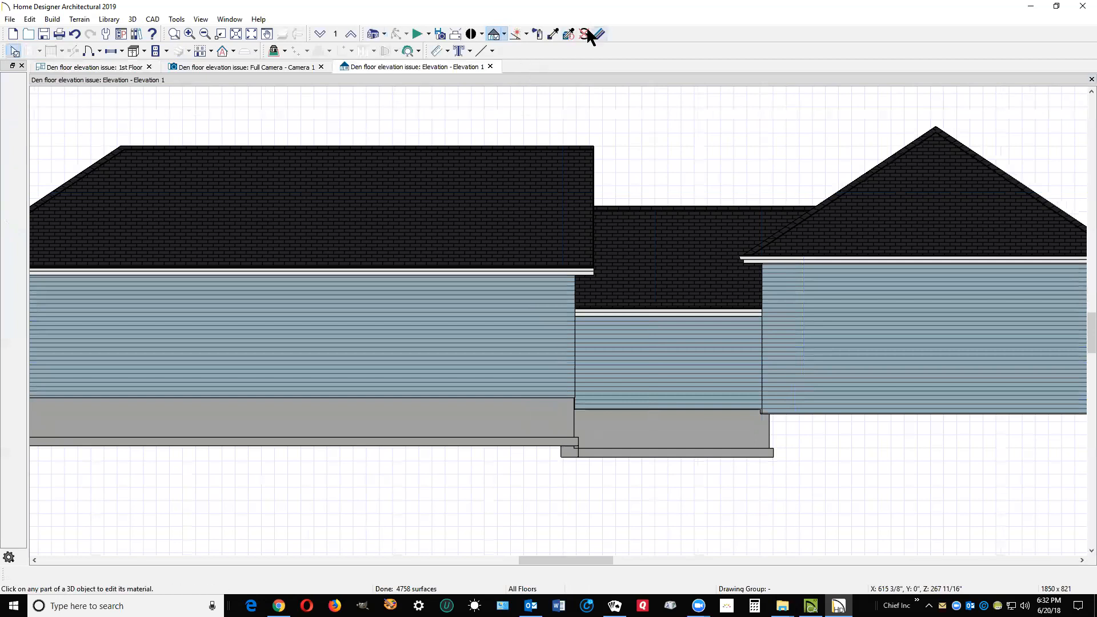
pyautogui.click(839, 371)
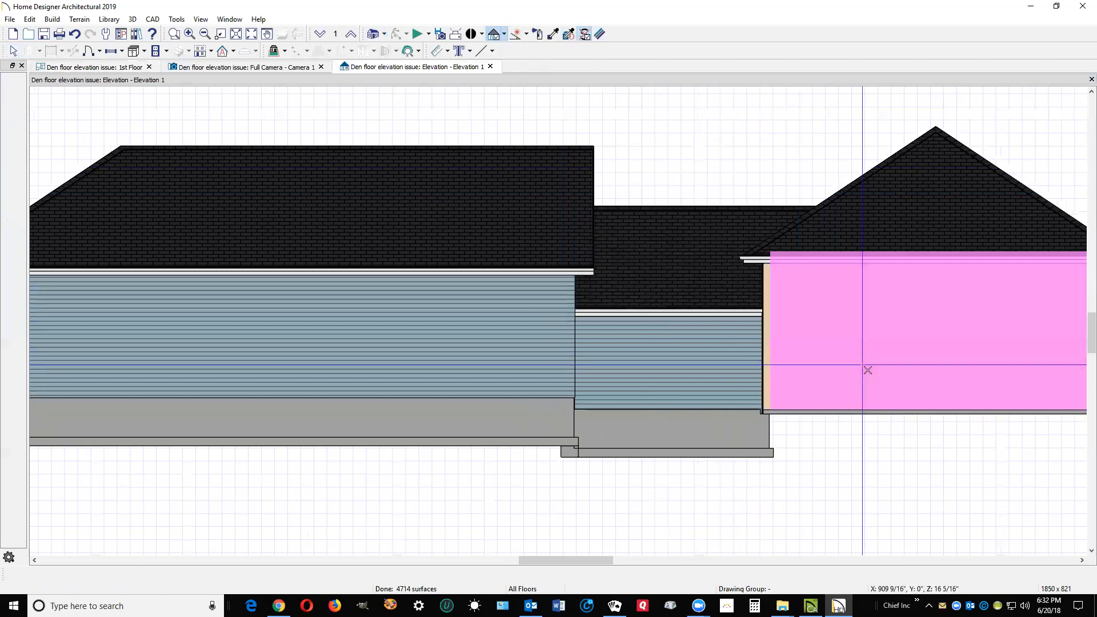
pyautogui.click(756, 370)
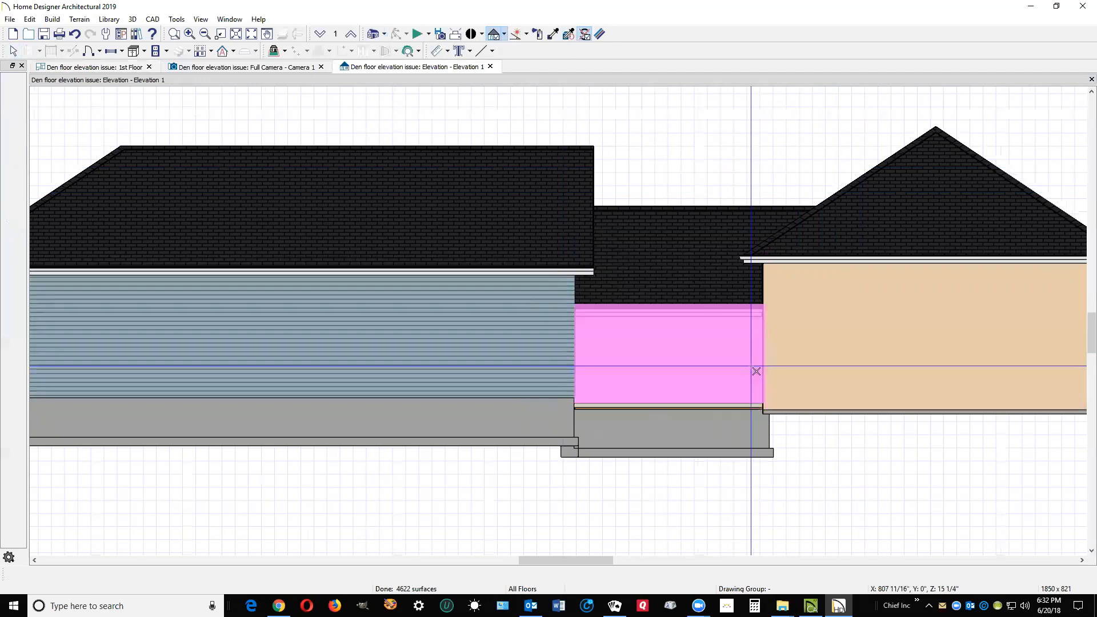
pyautogui.click(734, 363)
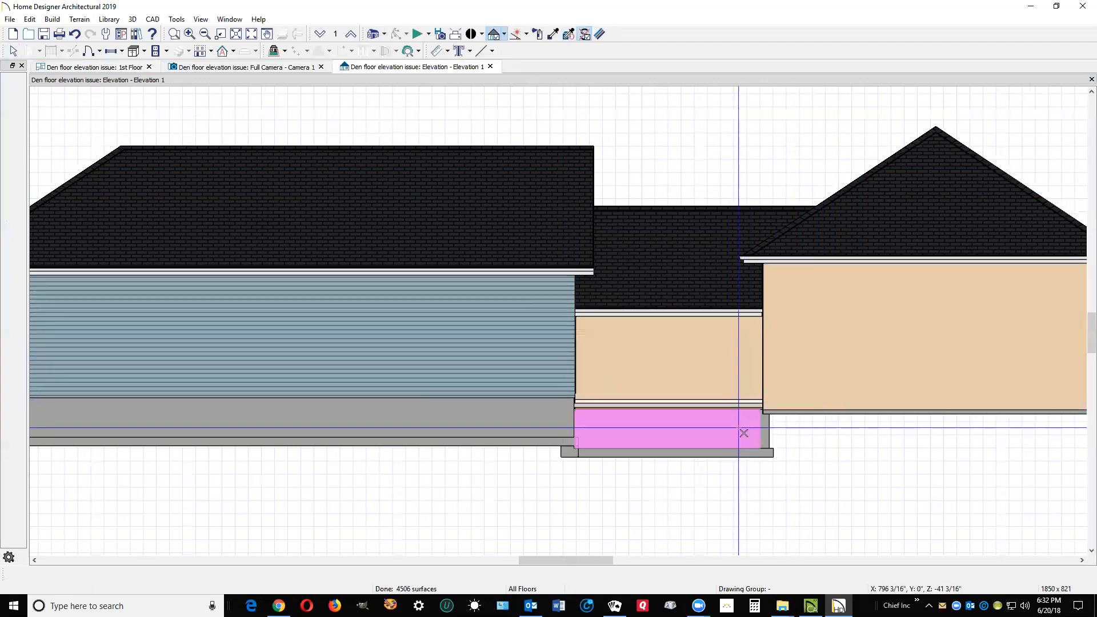
# Delete the near wall surfaces of the large living area to expose its interior, and close the elevation view.
pyautogui.click(539, 363)
pyautogui.click(498, 352)
pyautogui.click(496, 351)
pyautogui.click(496, 351)
pyautogui.click(496, 351)
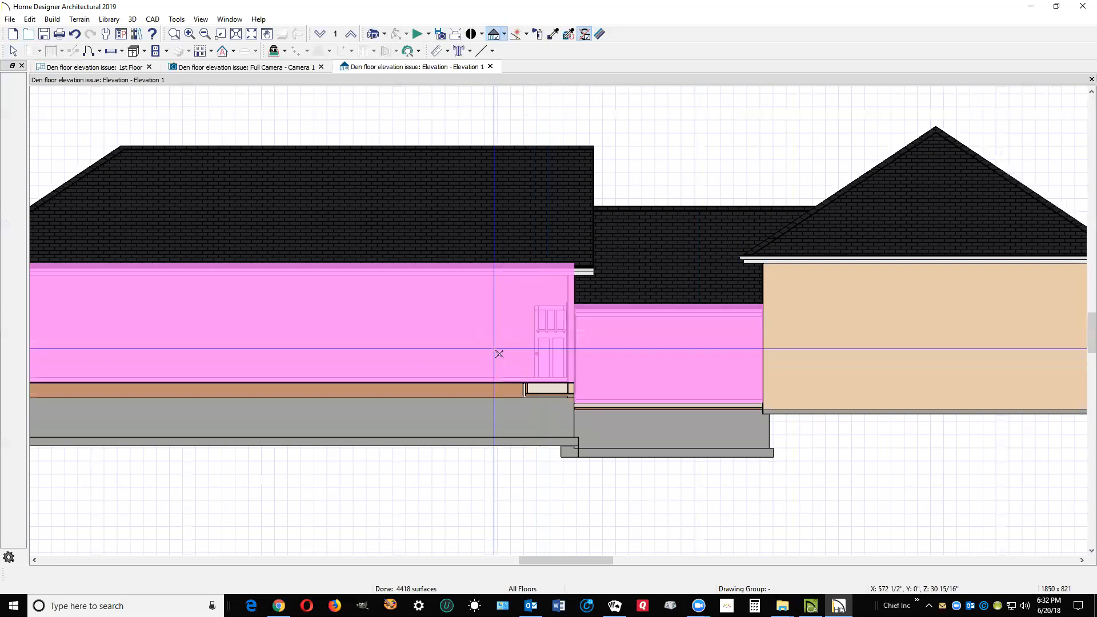
pyautogui.click(494, 349)
pyautogui.press('space')
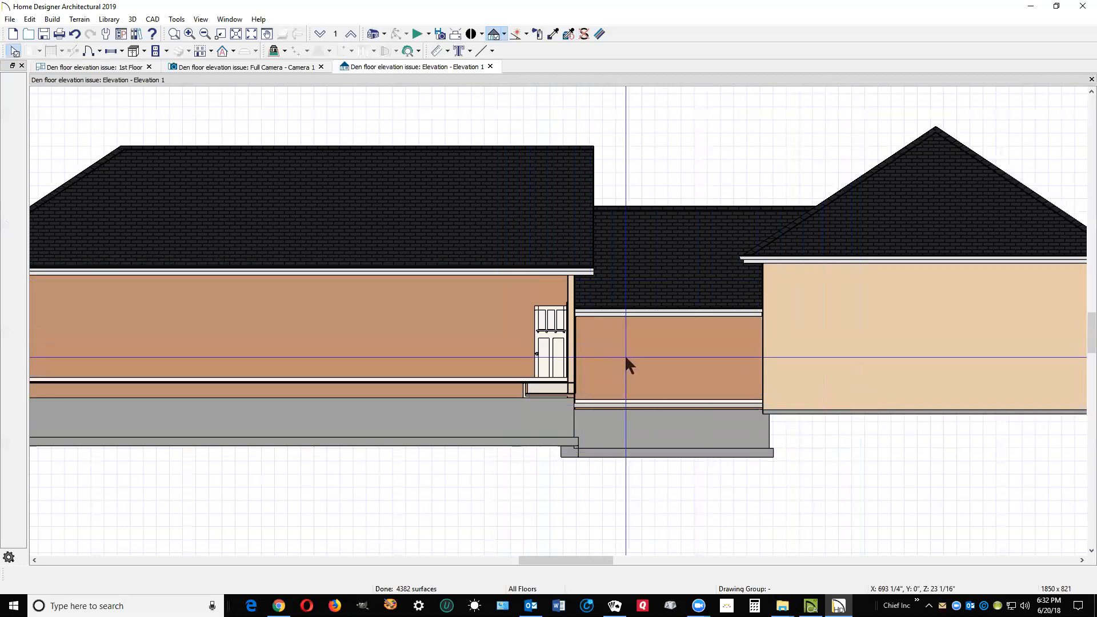
pyautogui.click(1091, 79)
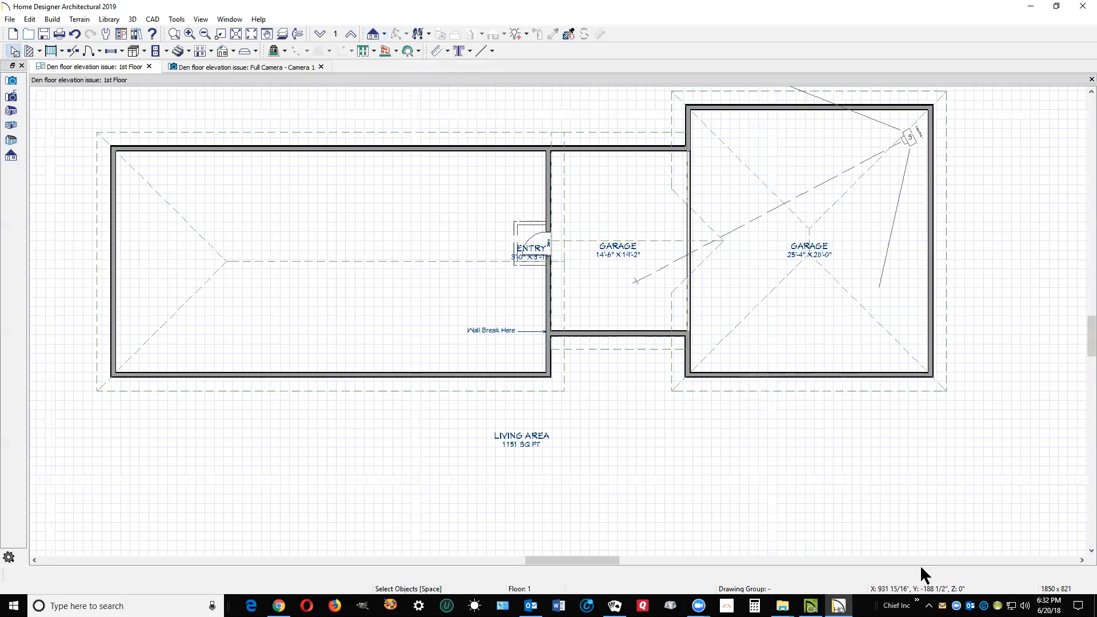
# Switch to Chrome, reread the den floor description in the Converted Garage forum topic, and return to the house plan.
pyautogui.moveTo(279, 605)
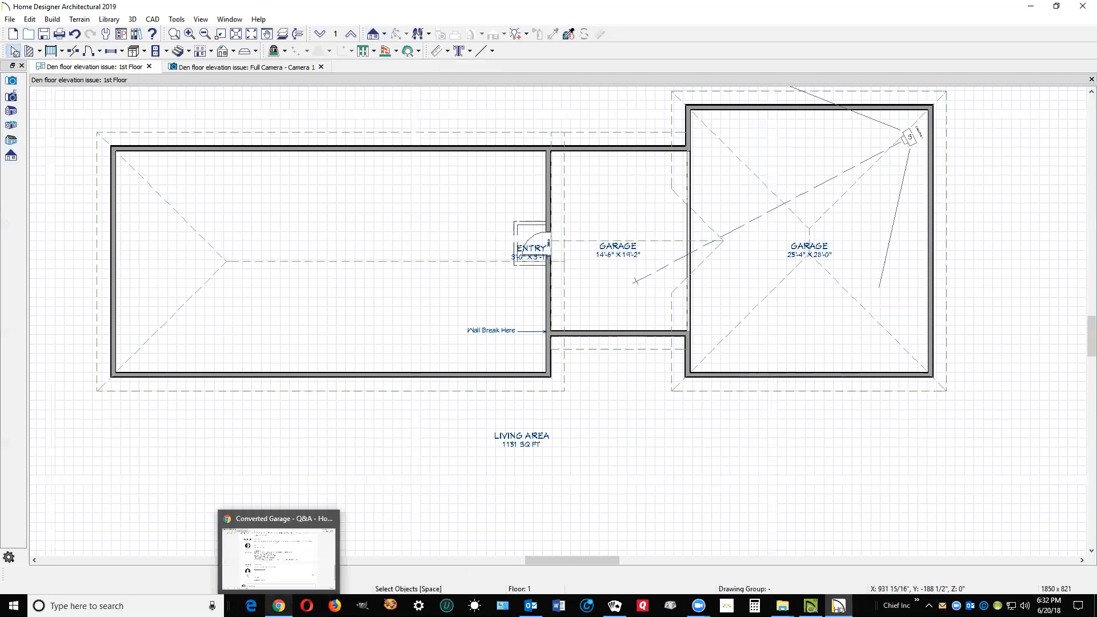
pyautogui.click(288, 529)
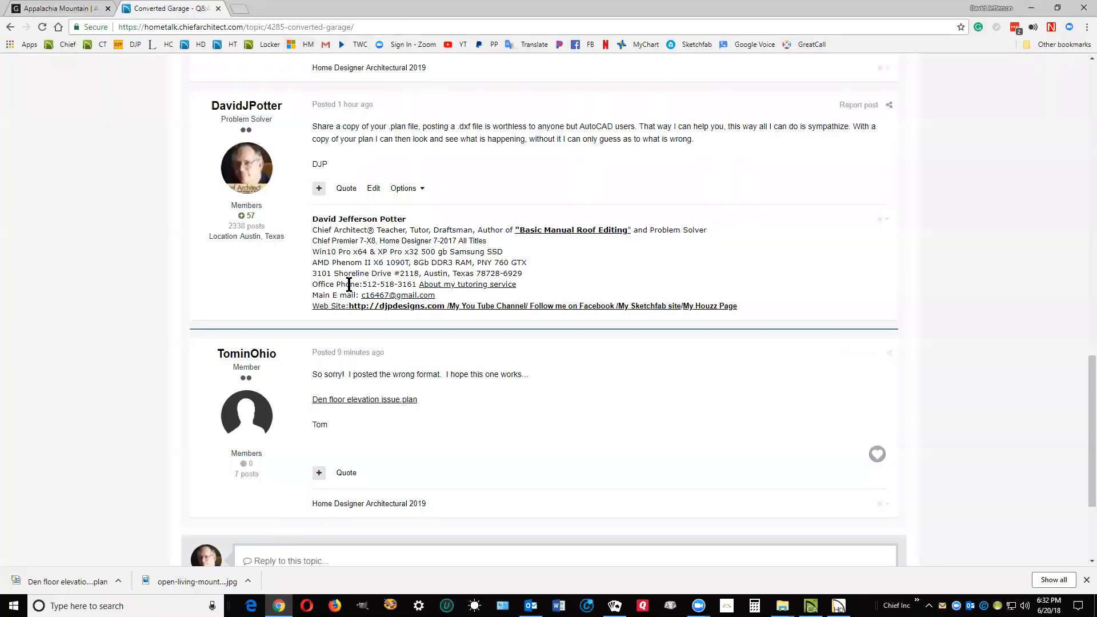
pyautogui.scroll(6, 365, 269)
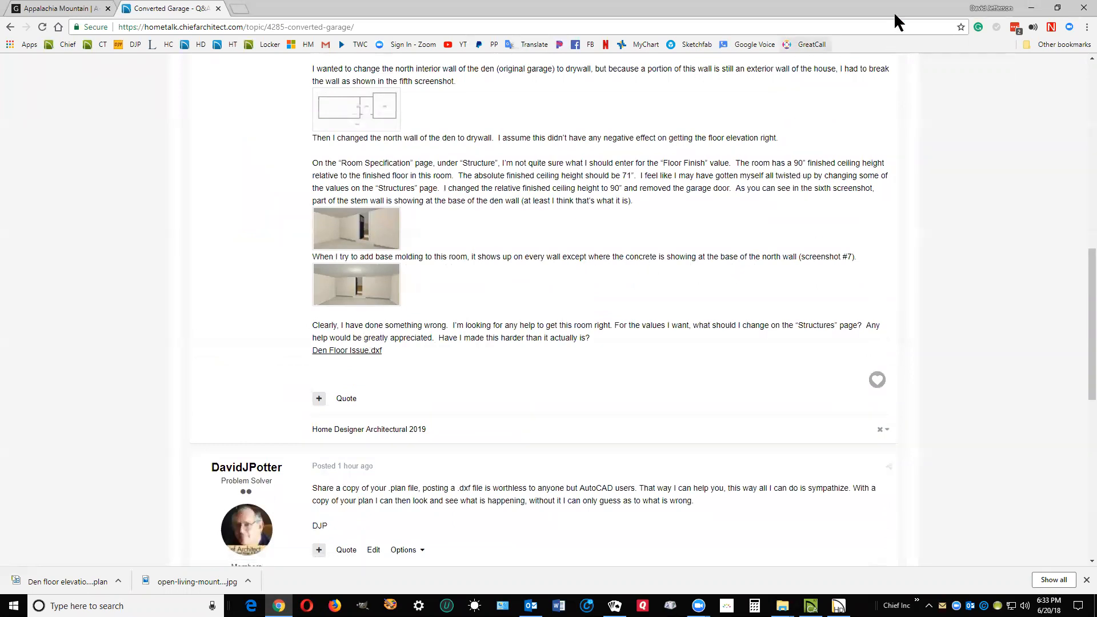
pyautogui.click(1030, 8)
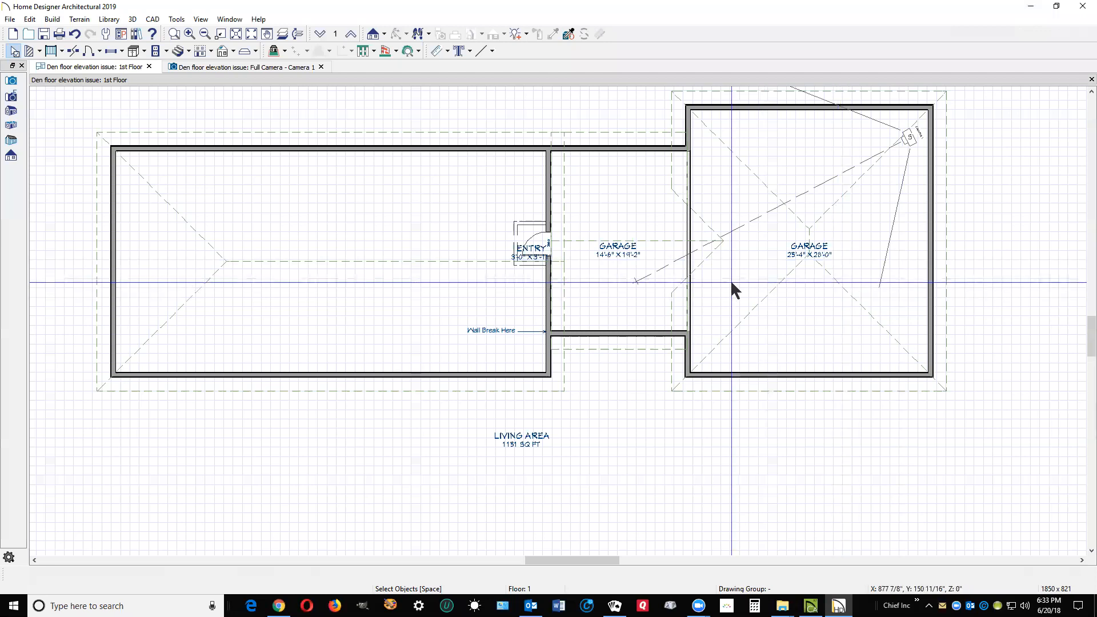
# Change the larger garage's room type to Living and review its structure elevations.
pyautogui.rightClick(736, 277)
pyautogui.click(779, 308)
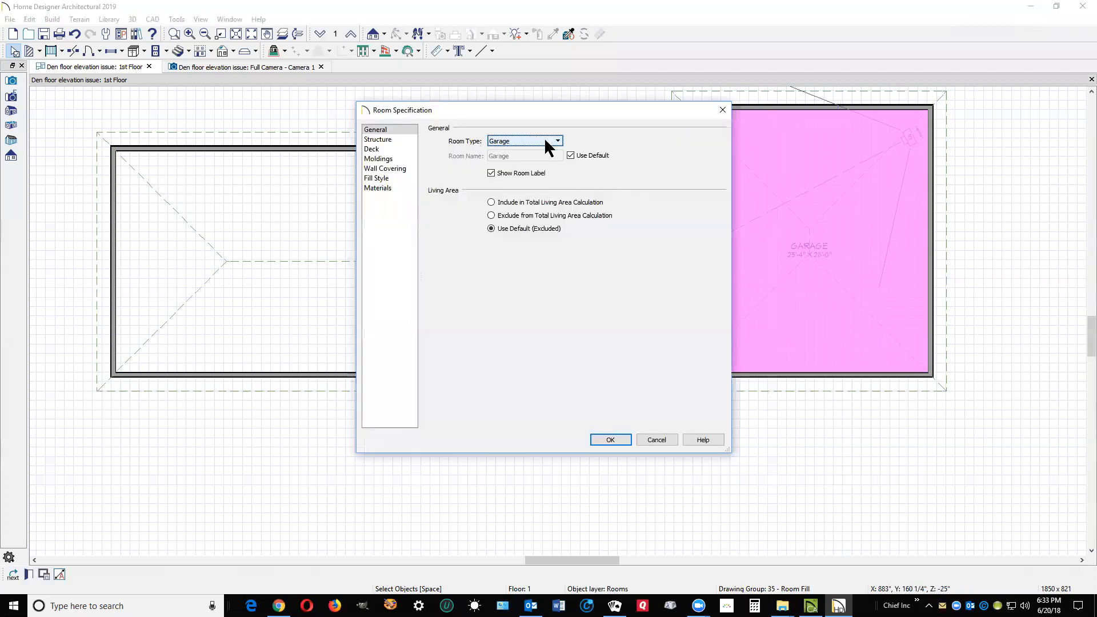
pyautogui.click(544, 140)
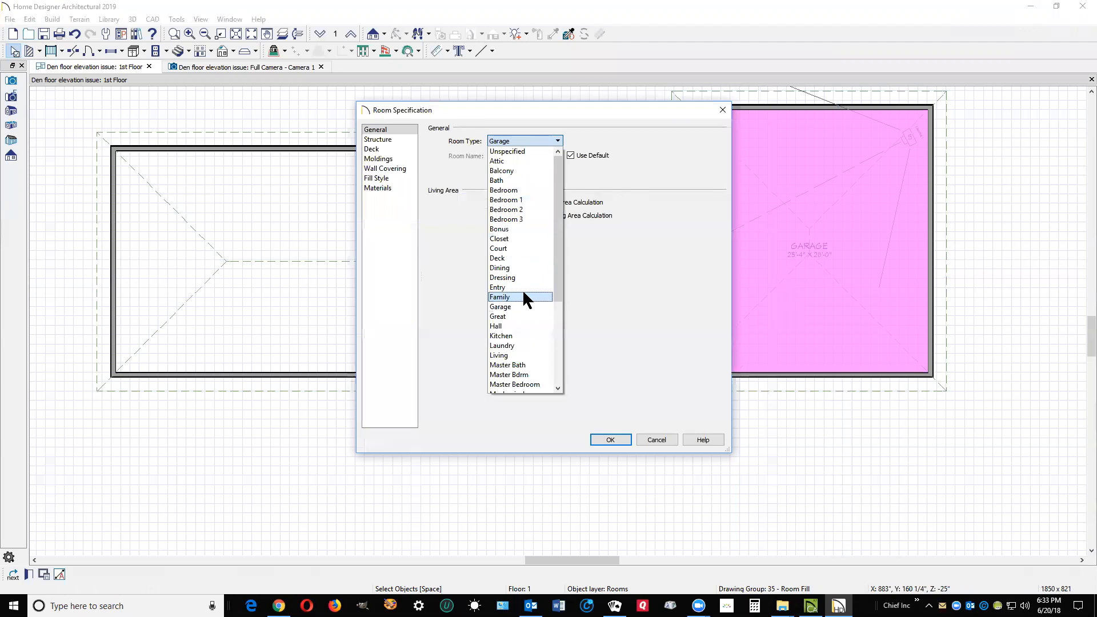
pyautogui.click(508, 355)
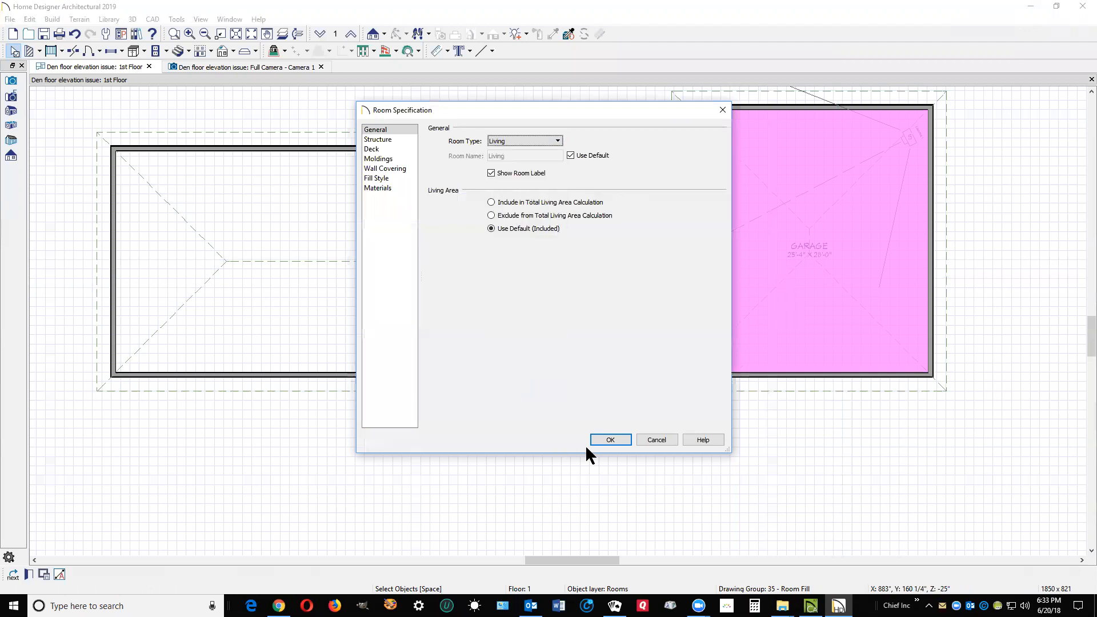
pyautogui.click(394, 138)
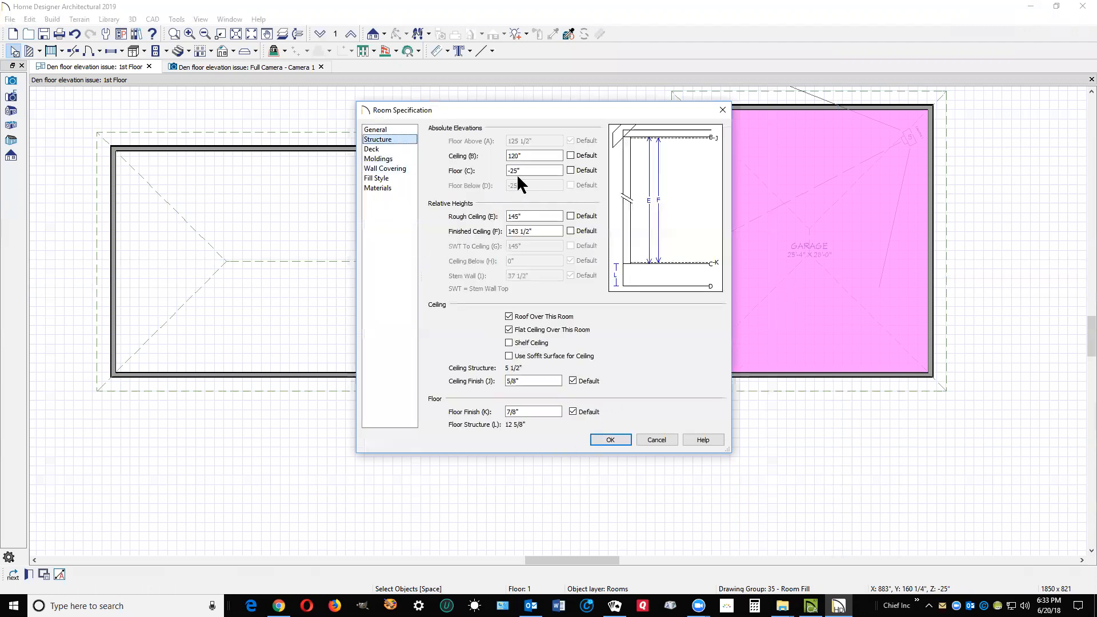
pyautogui.click(628, 441)
# Examine the larger room's walls, floor and baseboards in the Camera 1 view.
pyautogui.hotkey('ctrl', 'Tab')
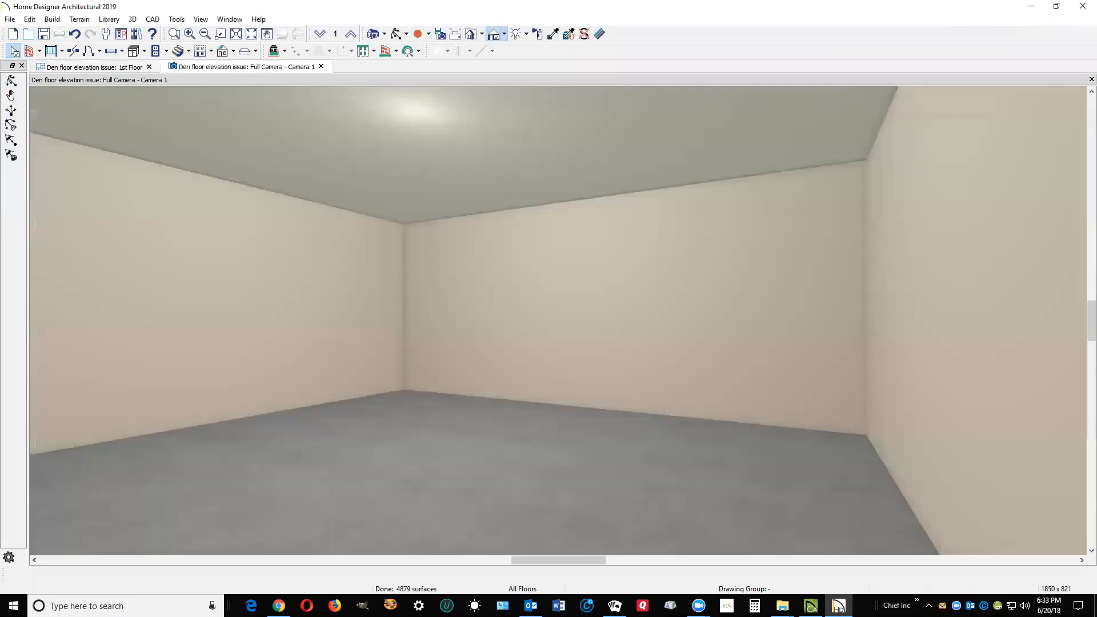
pyautogui.click(751, 343)
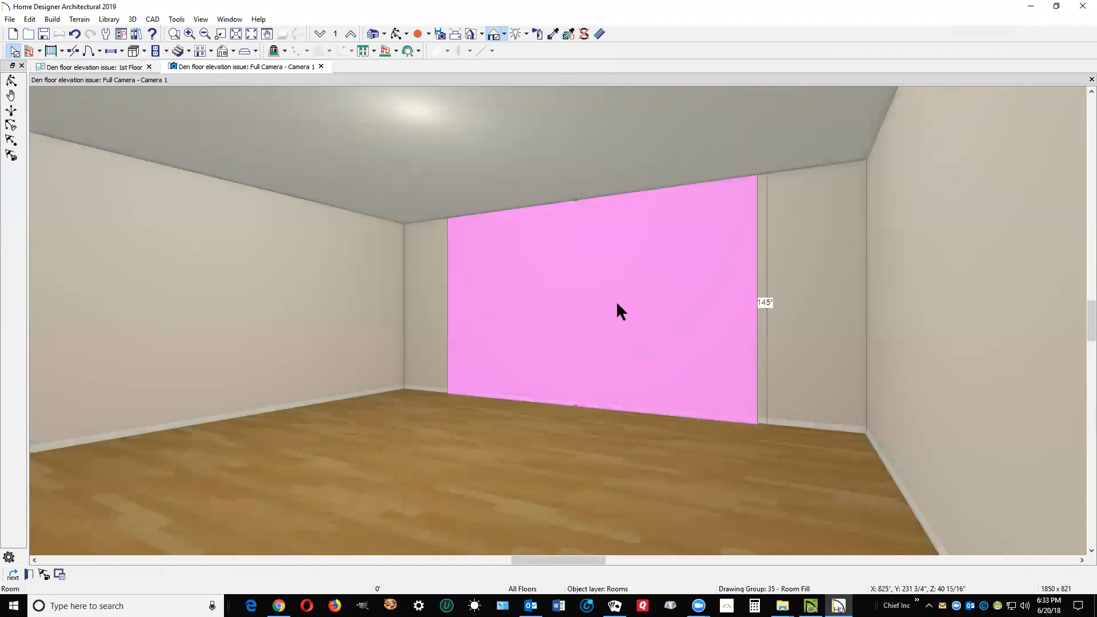
pyautogui.press('Escape')
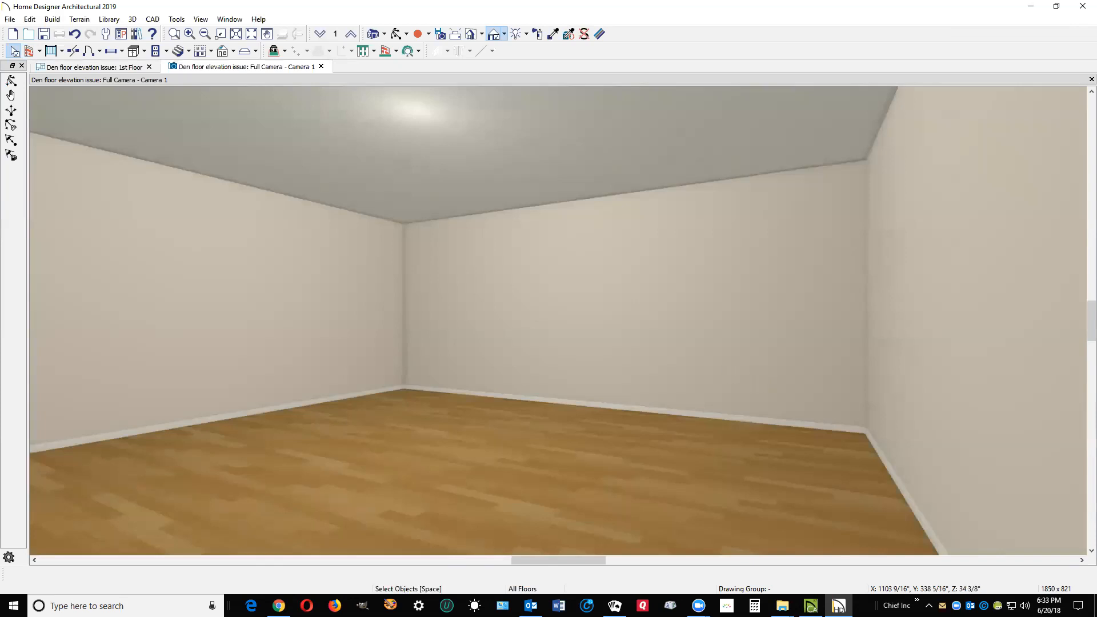
# Inspect the wall between the Garage and Living rooms in the floor plan and compare it with the camera view.
pyautogui.hotkey('ctrl', 'Tab')
pyautogui.click(688, 290)
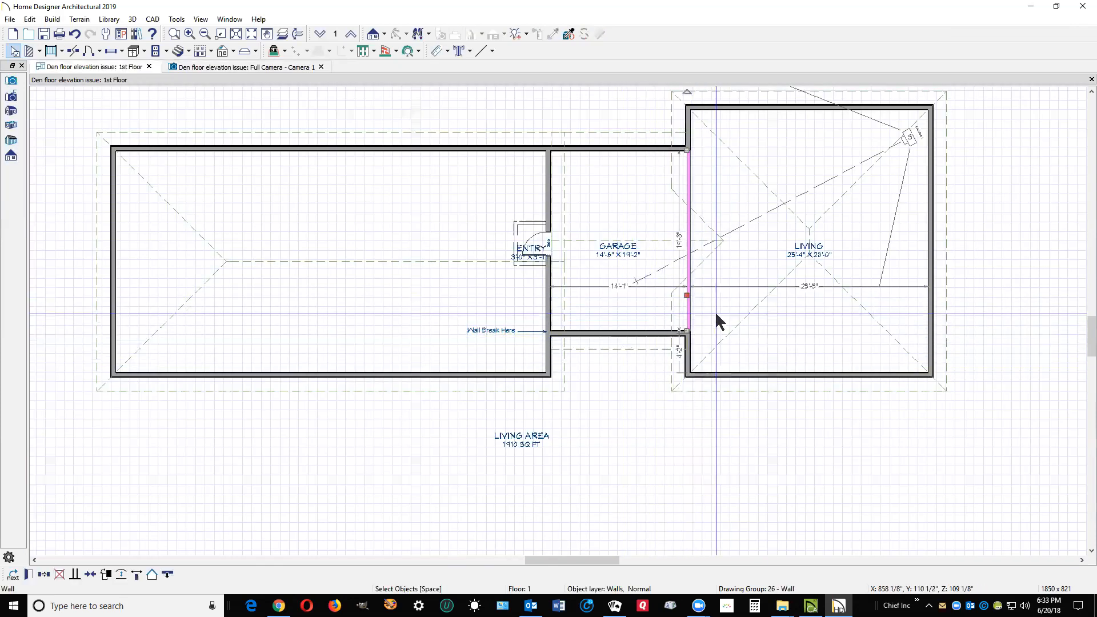
pyautogui.click(643, 372)
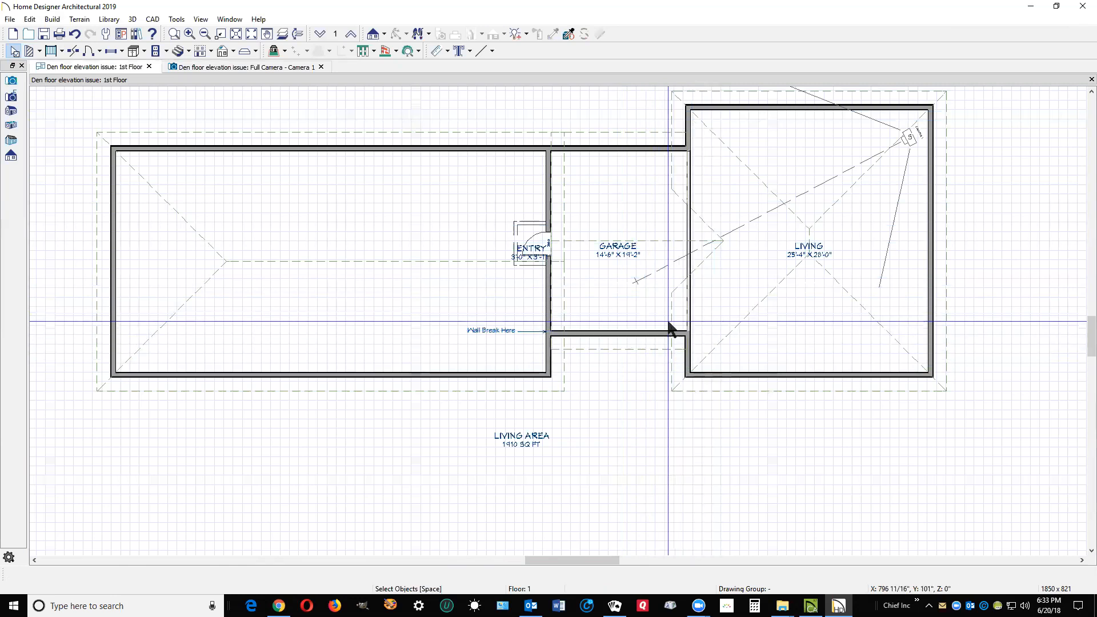
pyautogui.scroll(2, 679, 279)
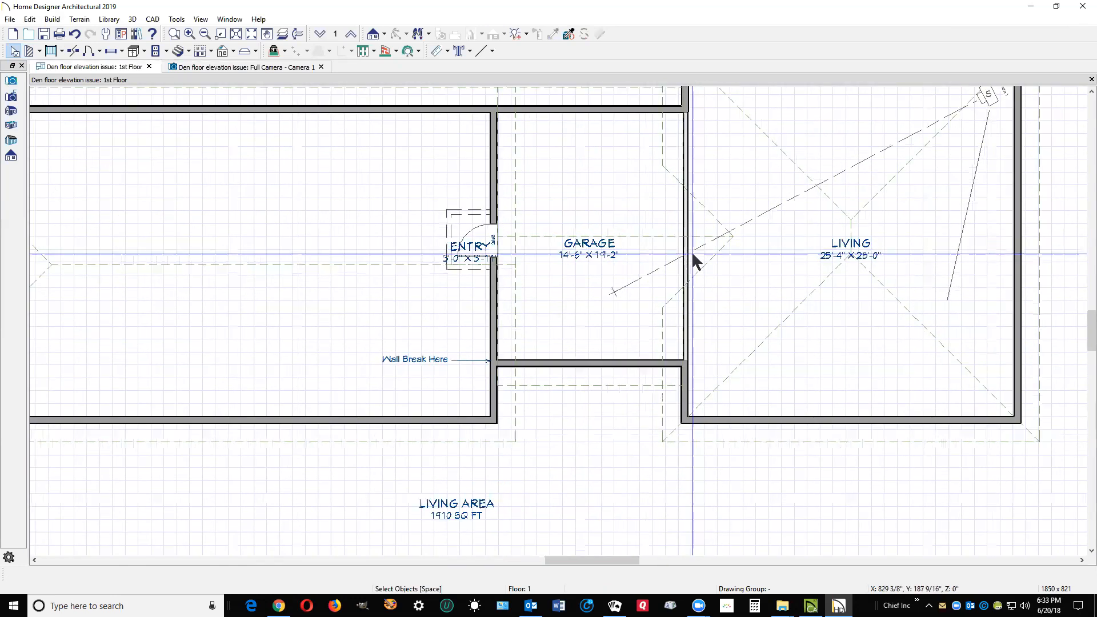
pyautogui.scroll(-4, 697, 340)
pyautogui.hotkey('ctrl', 'Tab')
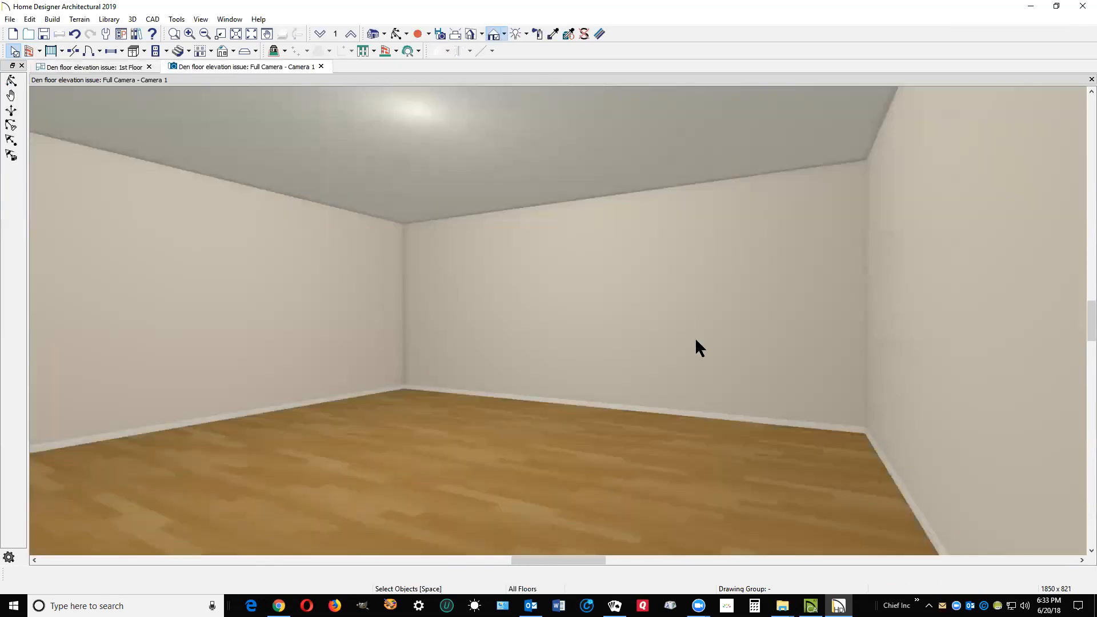
pyautogui.hotkey('ctrl', 'Tab')
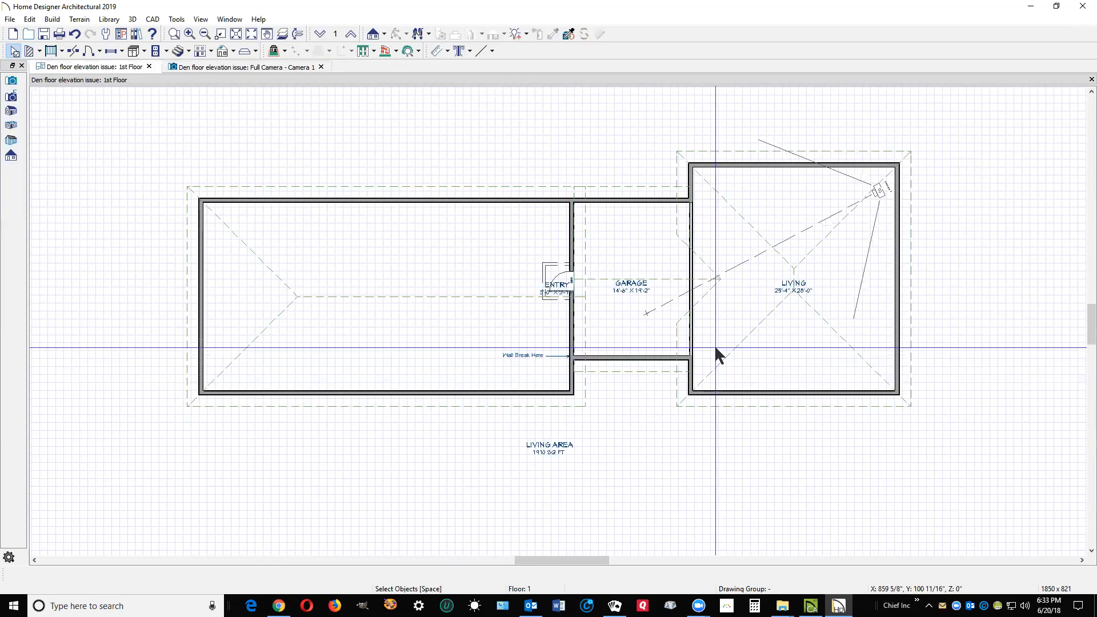
# Change the Living room's type back to Garage and check its walls and floor in the camera view.
pyautogui.rightClick(723, 310)
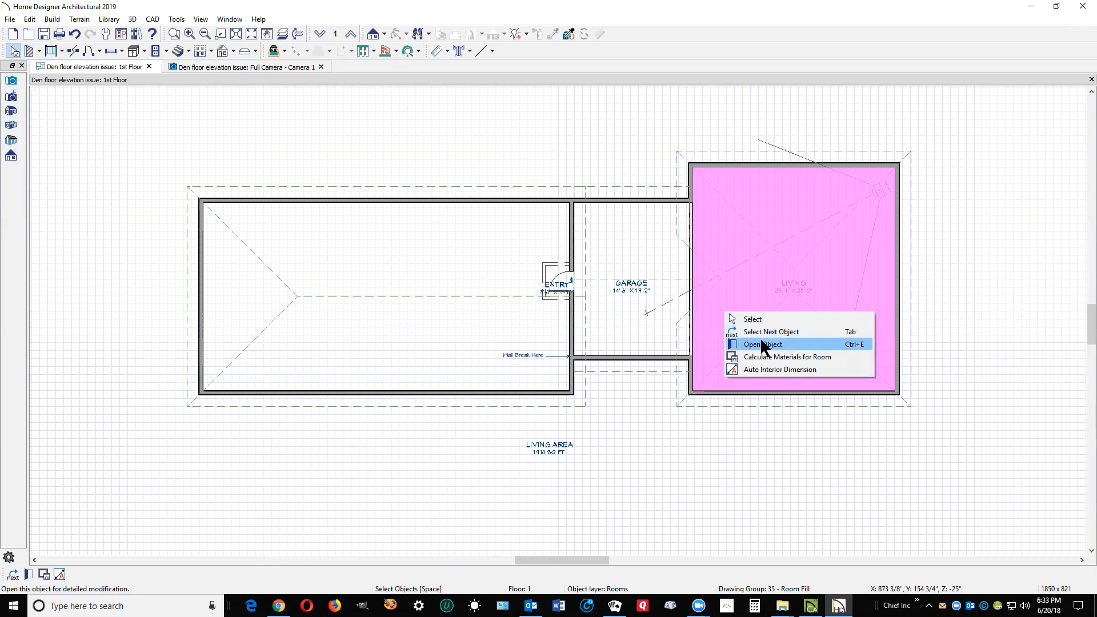
pyautogui.click(764, 345)
pyautogui.click(504, 141)
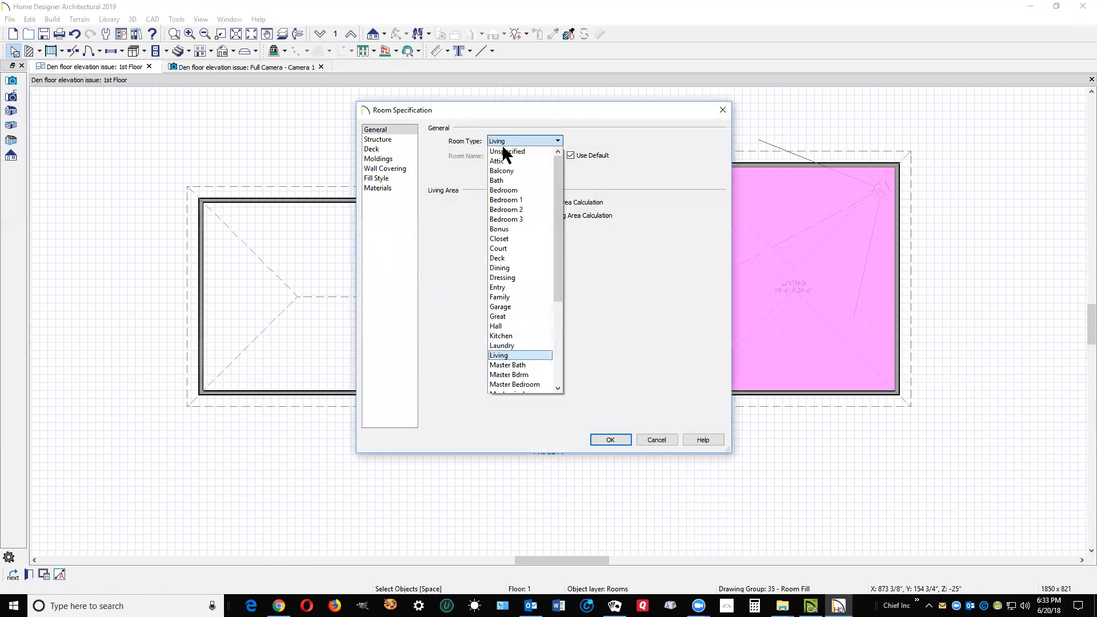
pyautogui.click(525, 307)
pyautogui.click(617, 441)
pyautogui.hotkey('ctrl', 'Tab')
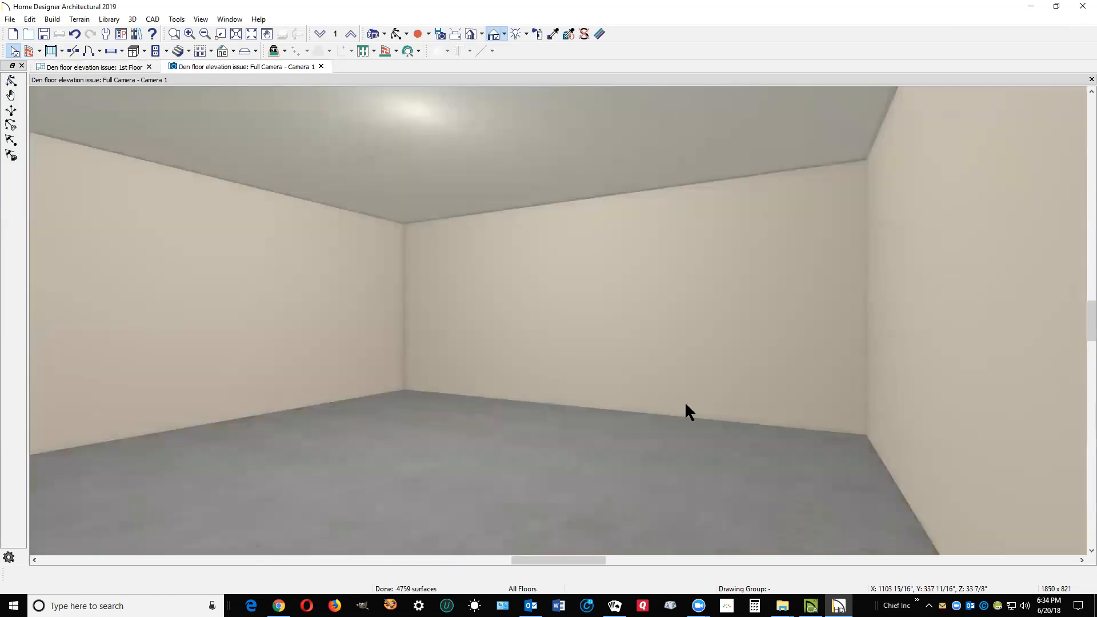
# Set the larger garage's room type to Living again and check the room's finishes in the camera view.
pyautogui.hotkey('ctrl', 'Tab')
pyautogui.doubleClick(740, 305)
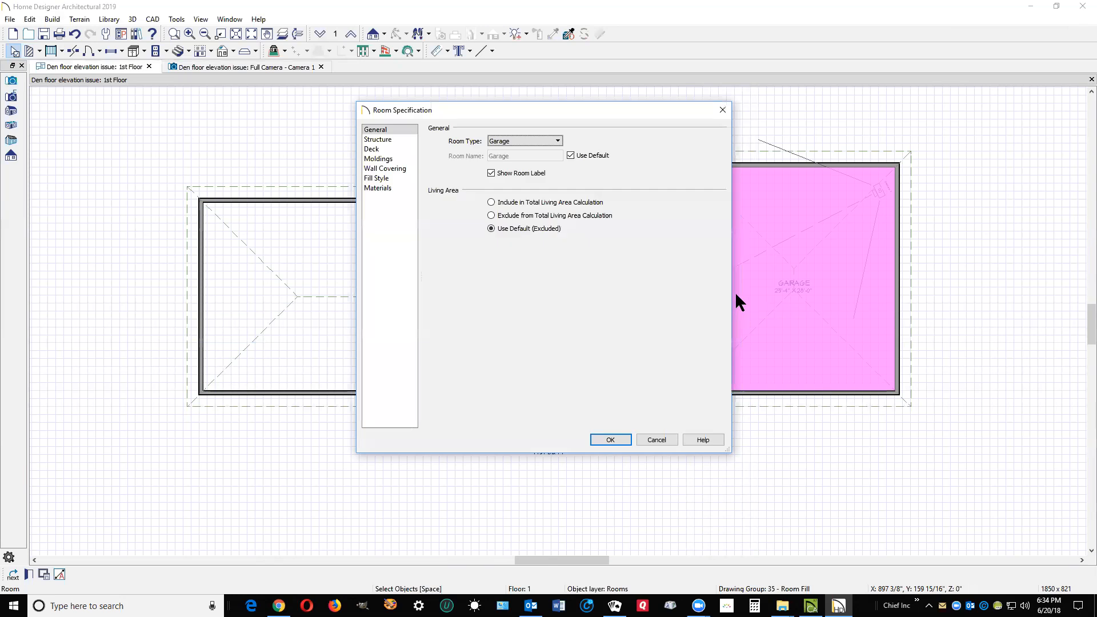
pyautogui.click(529, 140)
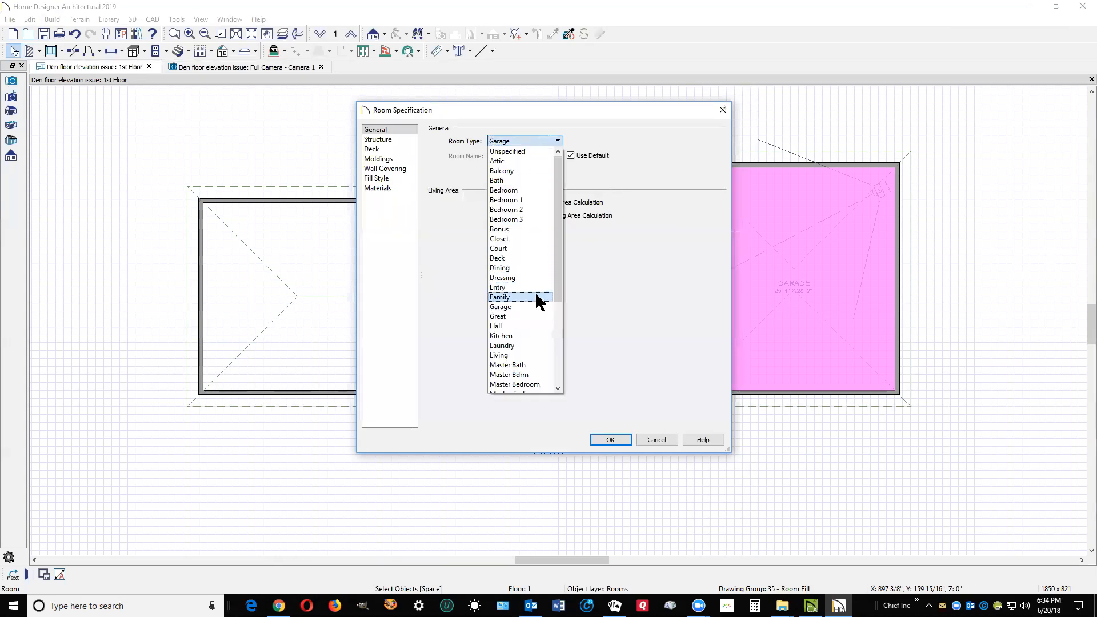
pyautogui.click(525, 354)
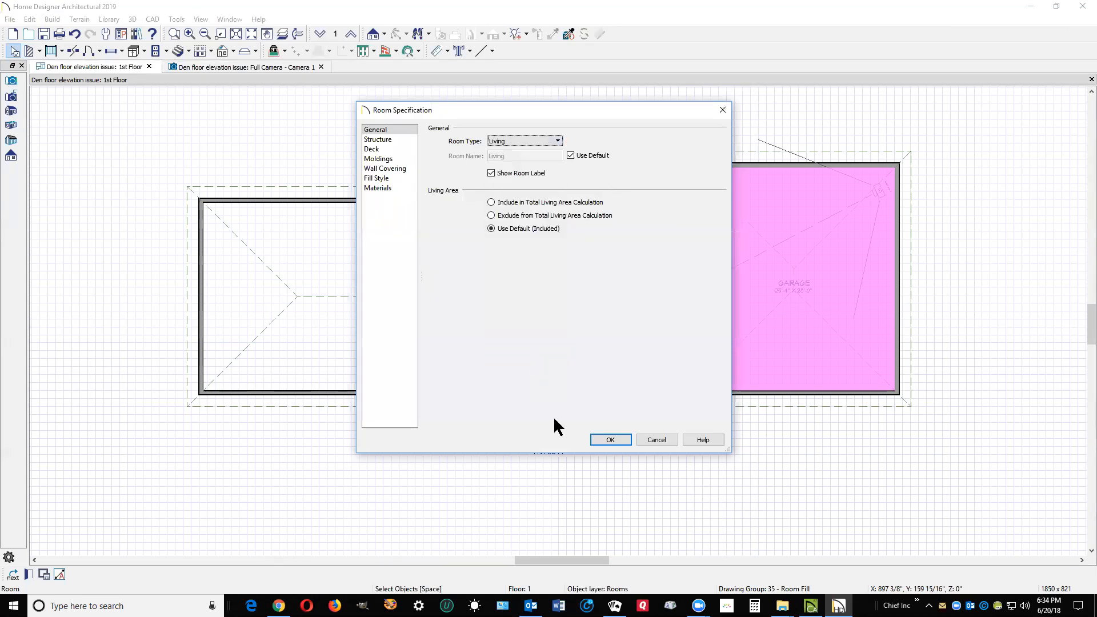
pyautogui.click(628, 439)
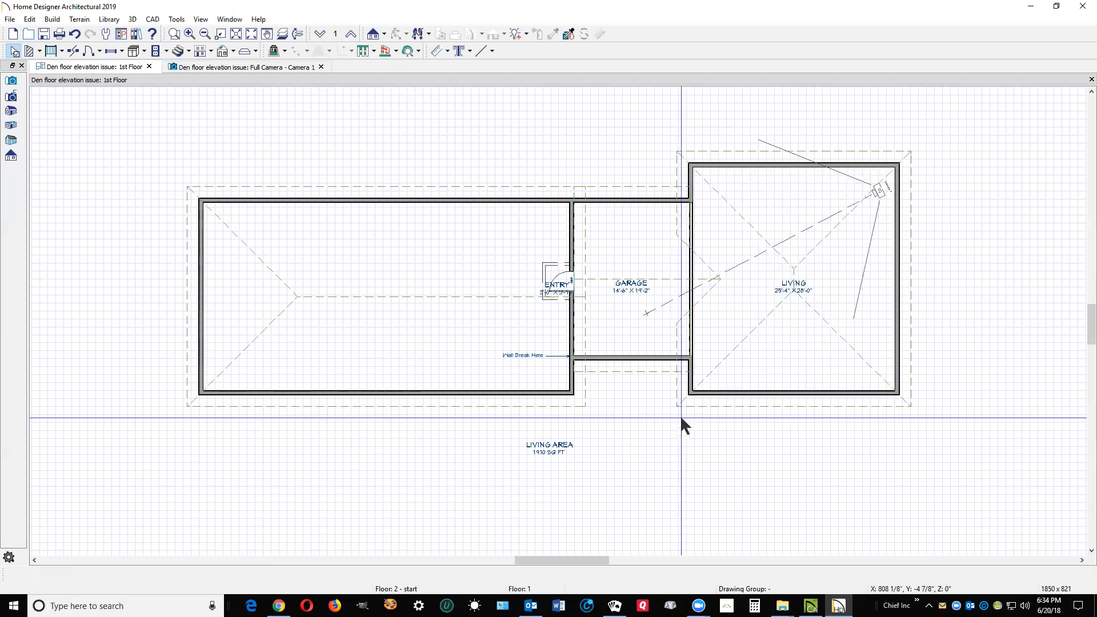
pyautogui.hotkey('ctrl', 'Tab')
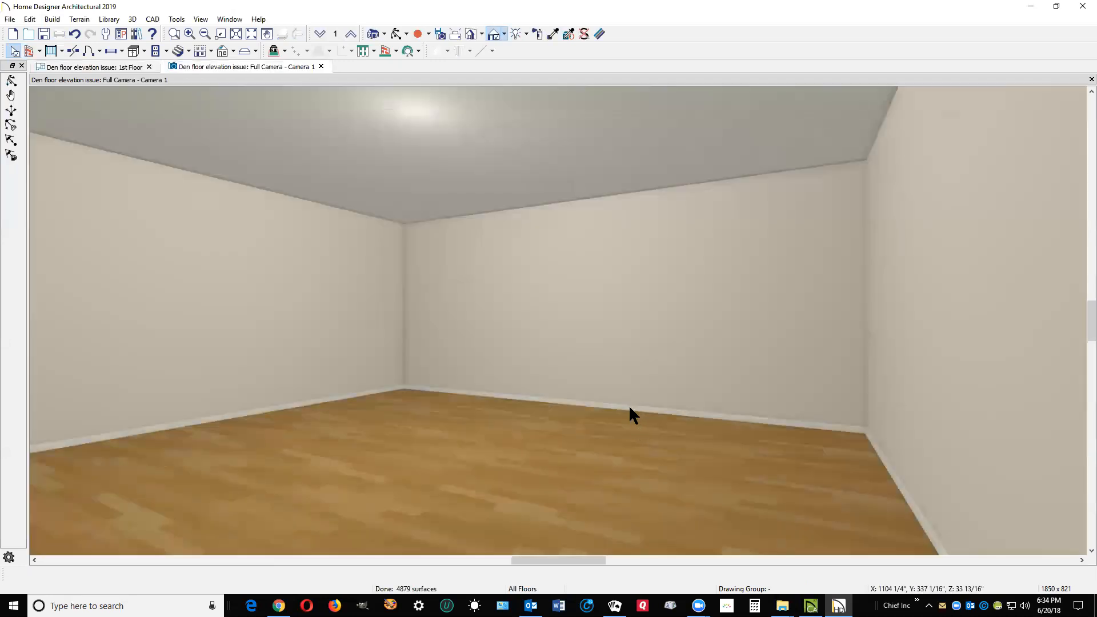
# Take a closer look at the dividing wall between the smaller garage and the Living room in the floor plan.
pyautogui.hotkey('ctrl', 'Tab')
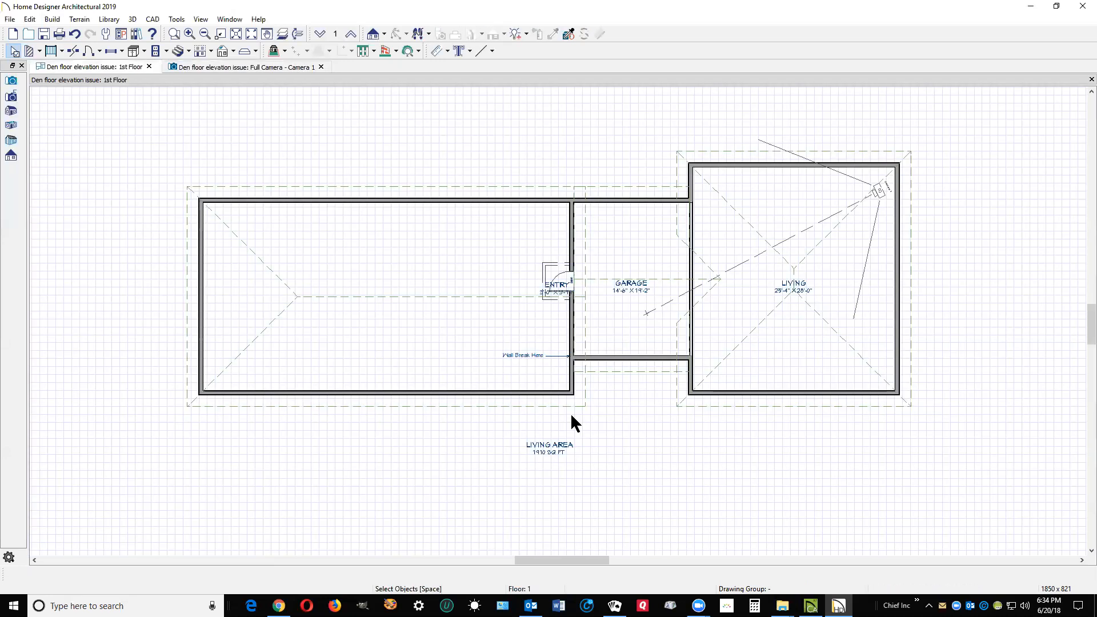
pyautogui.click(689, 277)
pyautogui.scroll(1, 715, 279)
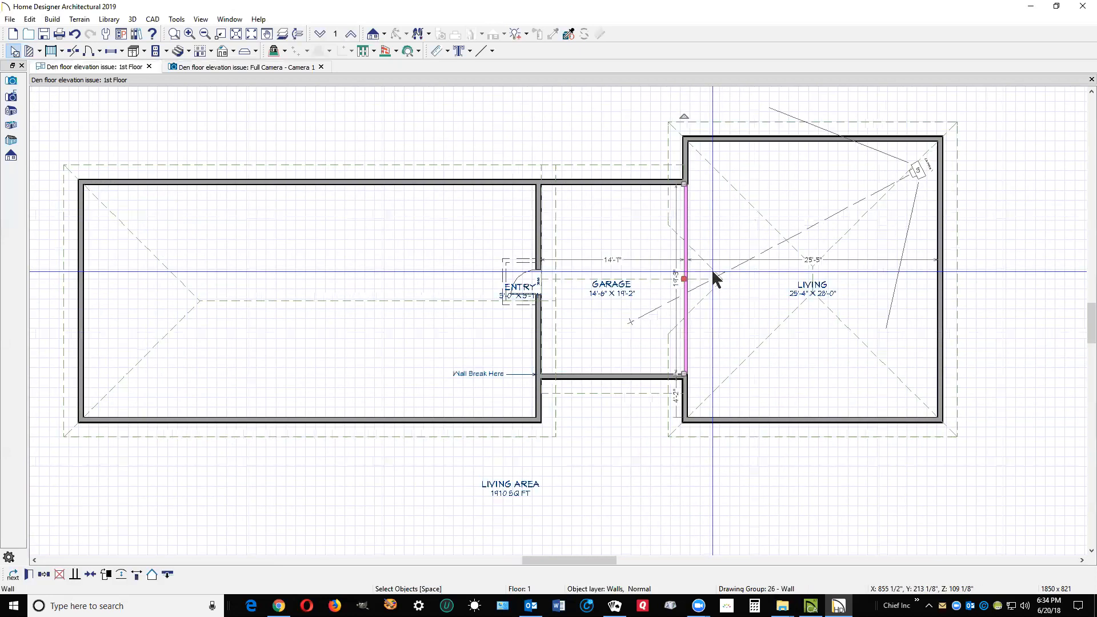
pyautogui.press('Escape')
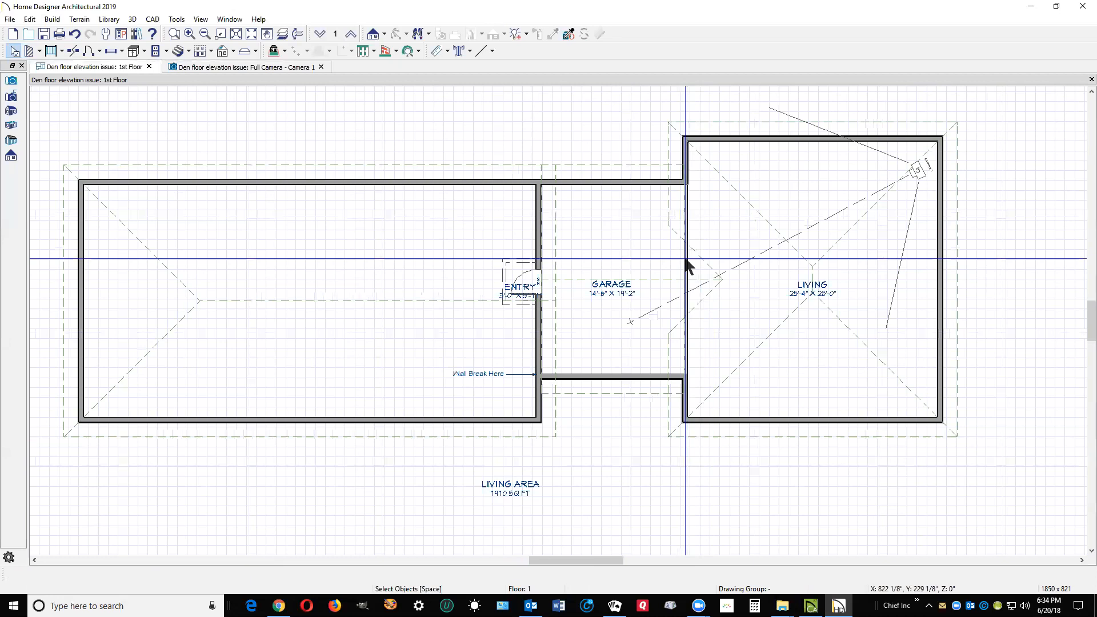
# Open a Perspective Full Overview of the house and examine the roofs and outer walls around the smaller garage, closing the view when done.
pyautogui.scroll(-1, 439, 114)
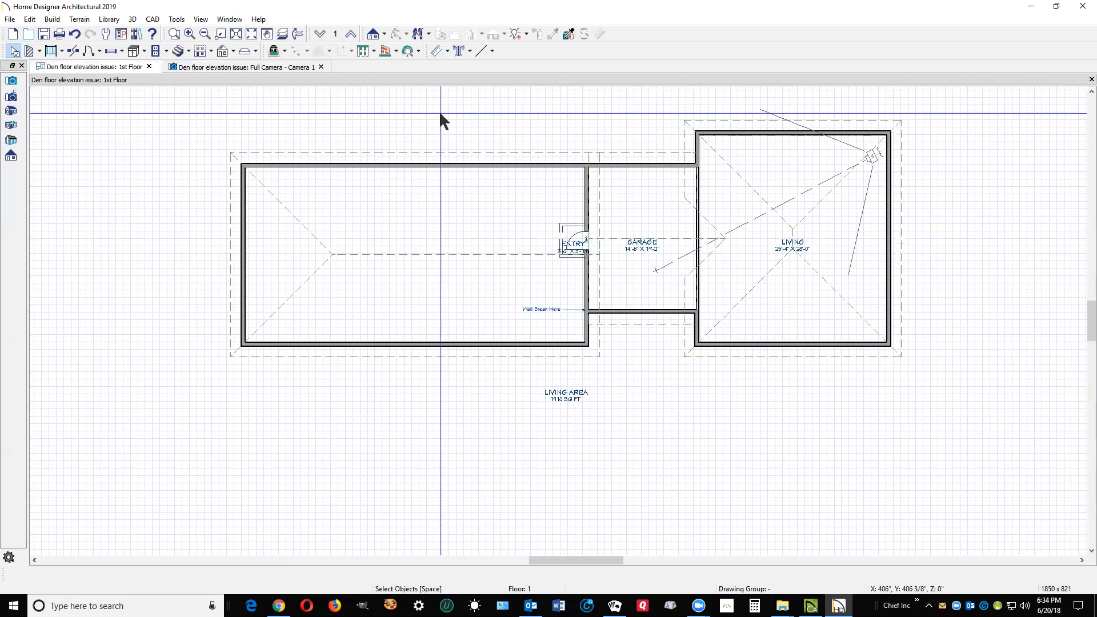
pyautogui.click(382, 34)
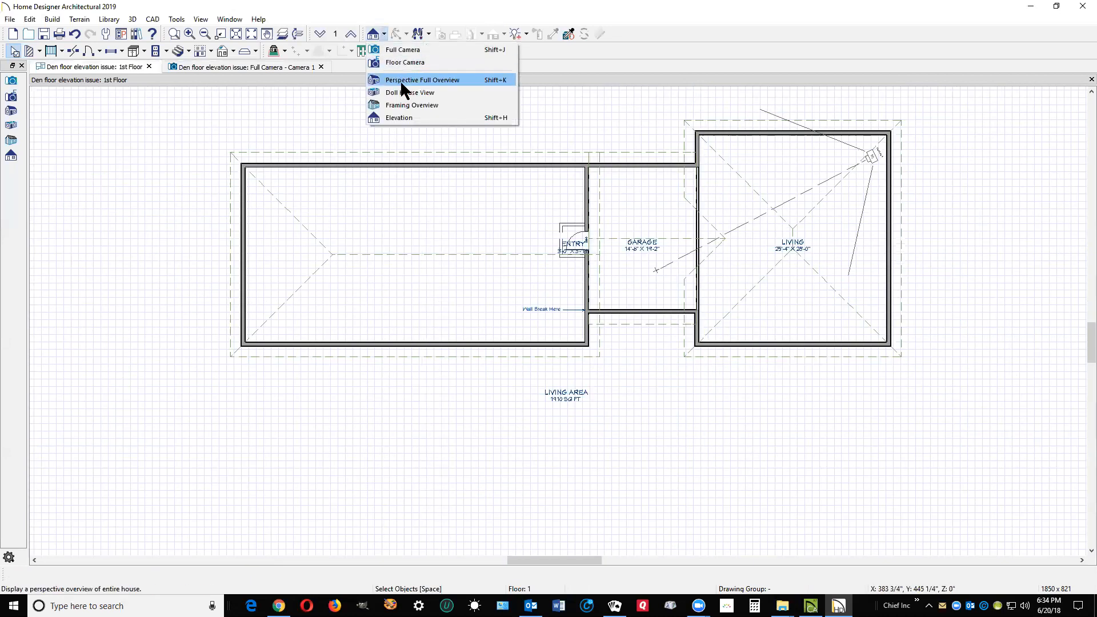
pyautogui.click(437, 79)
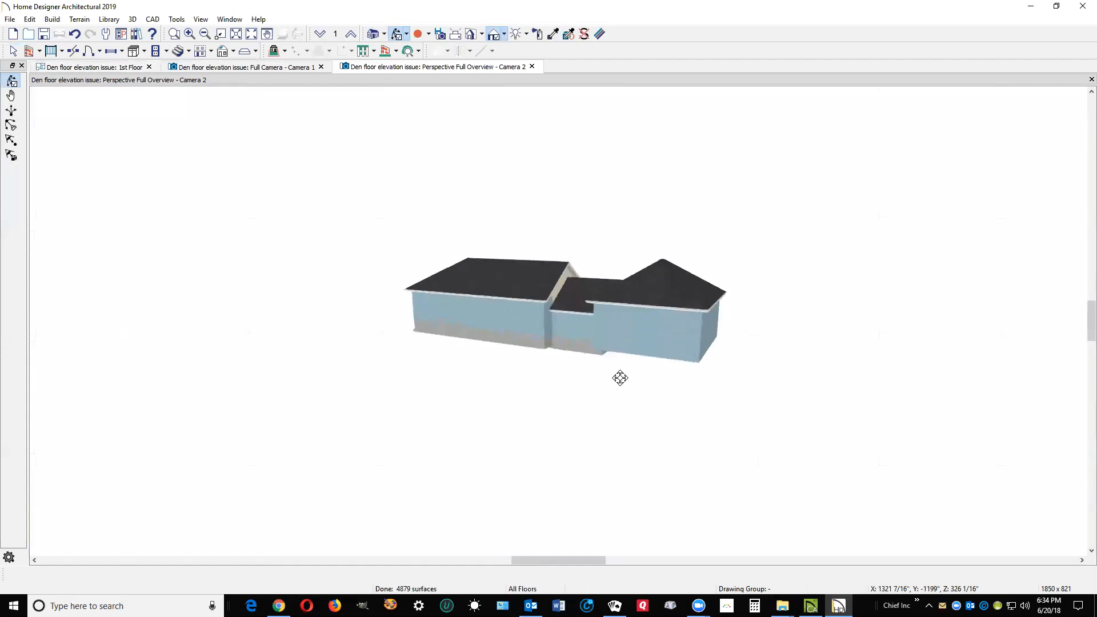
pyautogui.scroll(3, 617, 308)
pyautogui.moveTo(606, 320); pyautogui.dragTo(669, 301)
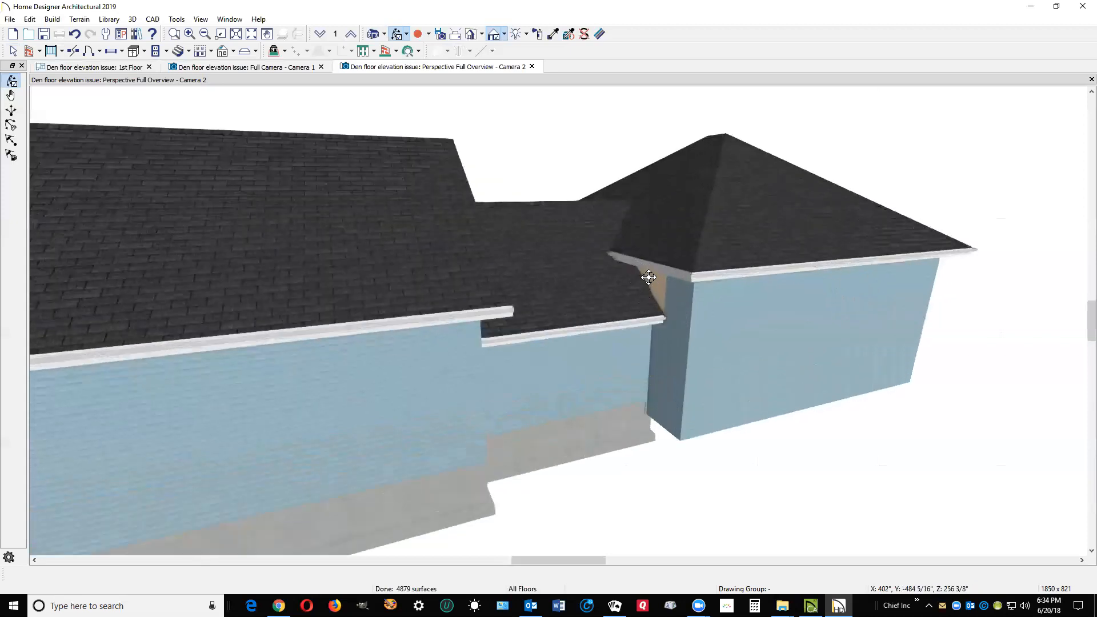
pyautogui.moveTo(702, 279); pyautogui.dragTo(594, 291)
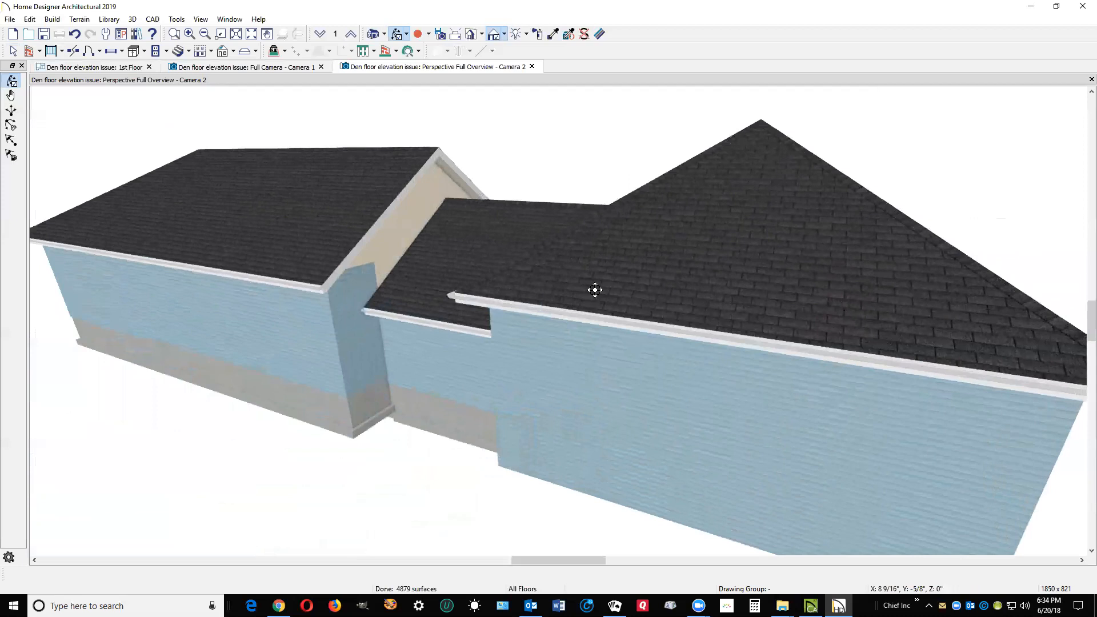
pyautogui.moveTo(796, 293); pyautogui.dragTo(810, 366)
pyautogui.scroll(-1, 809, 366)
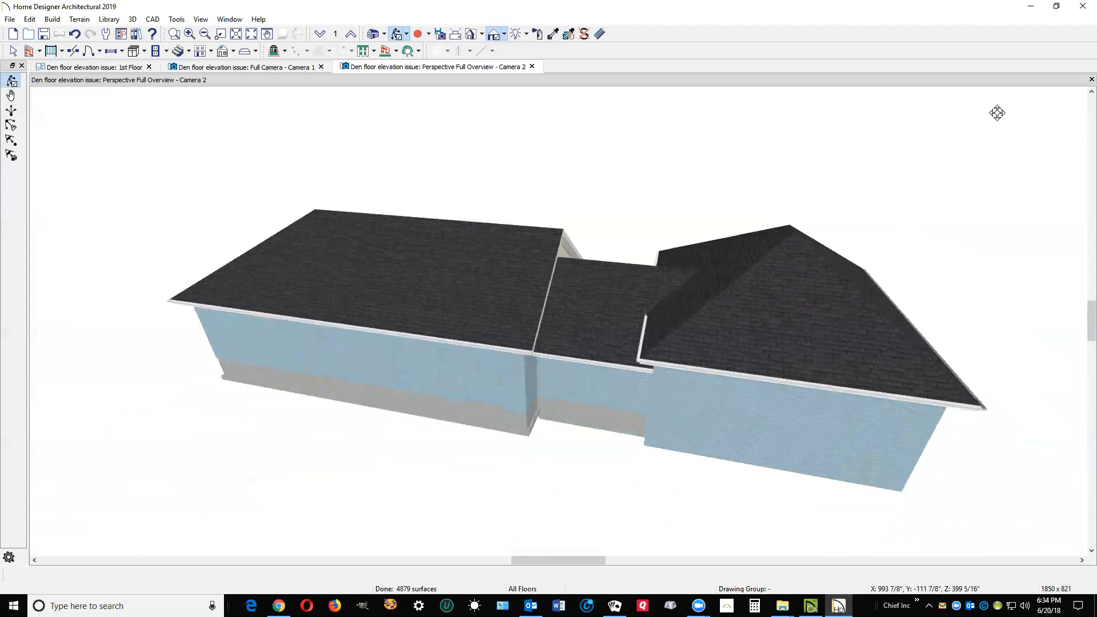
pyautogui.click(1091, 79)
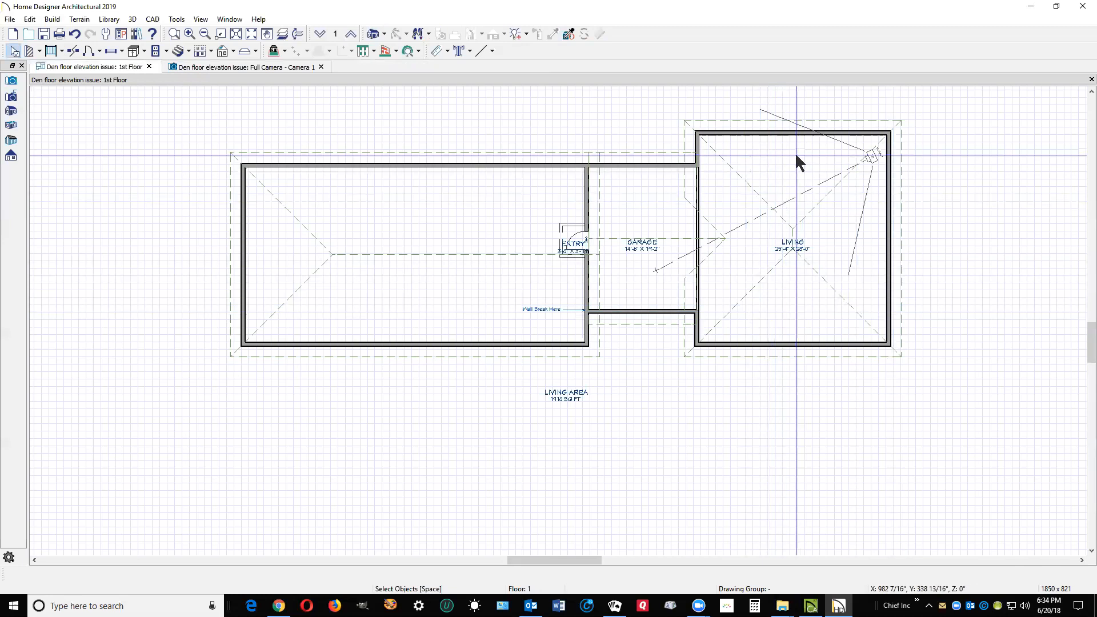
# Try deleting the wall between the smaller garage and the Living room, and undo the deletion.
pyautogui.scroll(1, 795, 159)
pyautogui.click(677, 202)
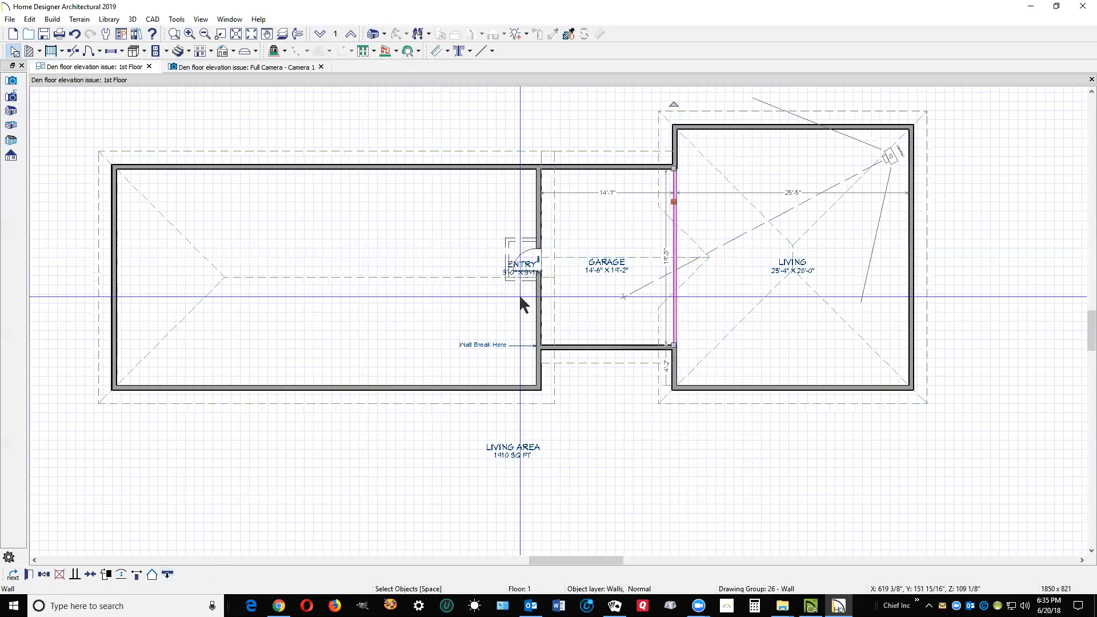
pyautogui.press('Delete')
pyautogui.scroll(1, 648, 211)
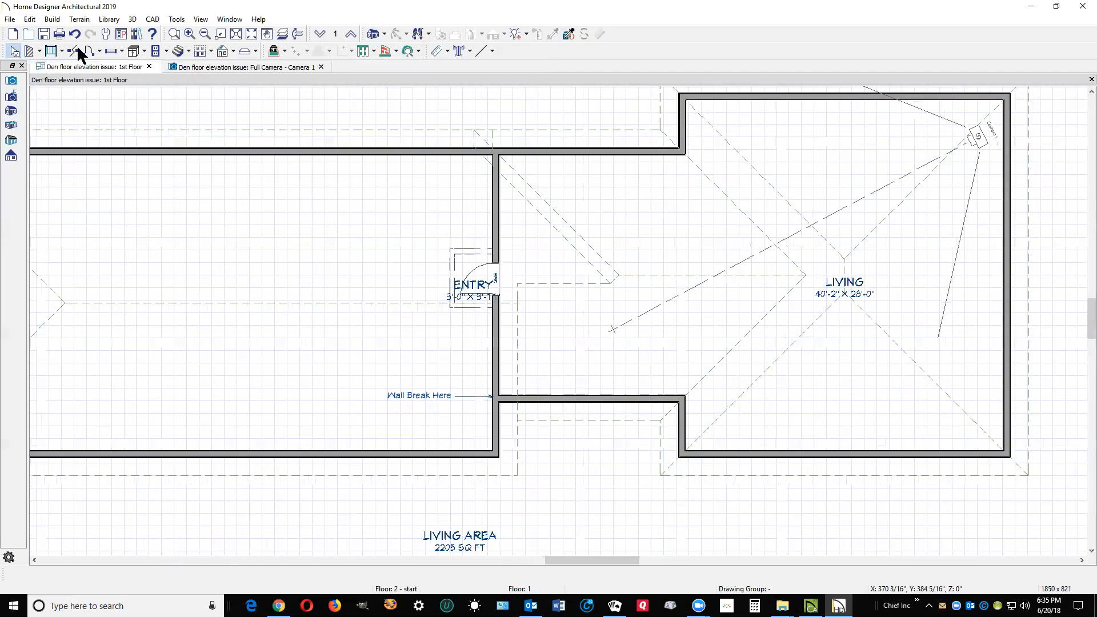
pyautogui.hotkey('ctrl', 'z')
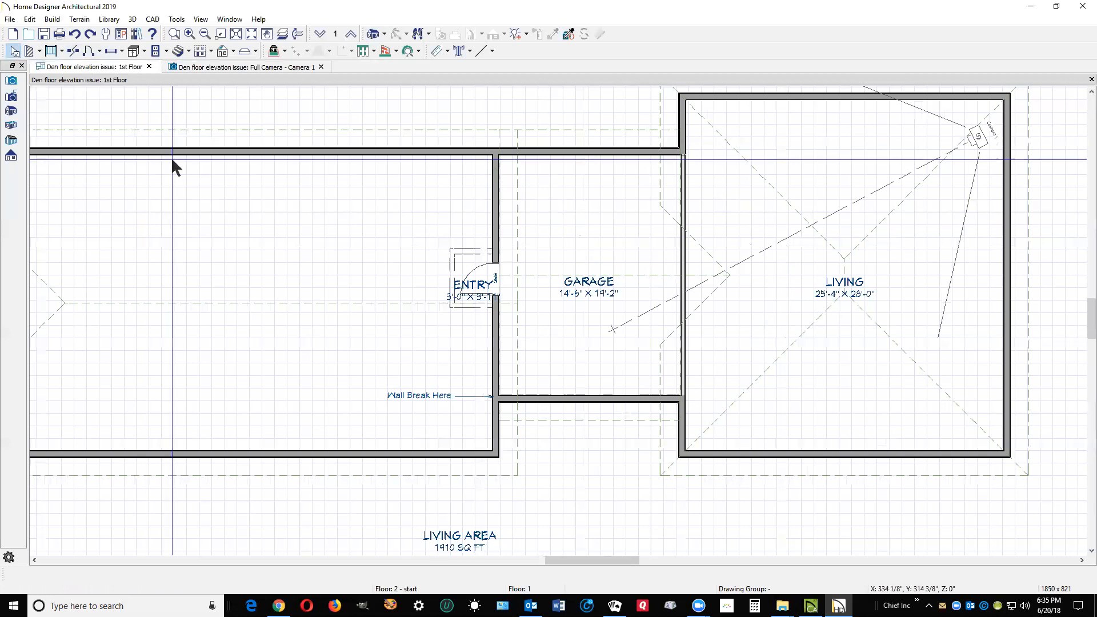
# Undo the earlier edits back to the thick exterior dividing wall and the larger room's Garage type.
pyautogui.hotkey('ctrl', 'z')
pyautogui.hotkey('ctrl', 'y')
pyautogui.hotkey('ctrl', 'z')
pyautogui.hotkey('ctrl', 'z')
pyautogui.hotkey('ctrl', 'z')
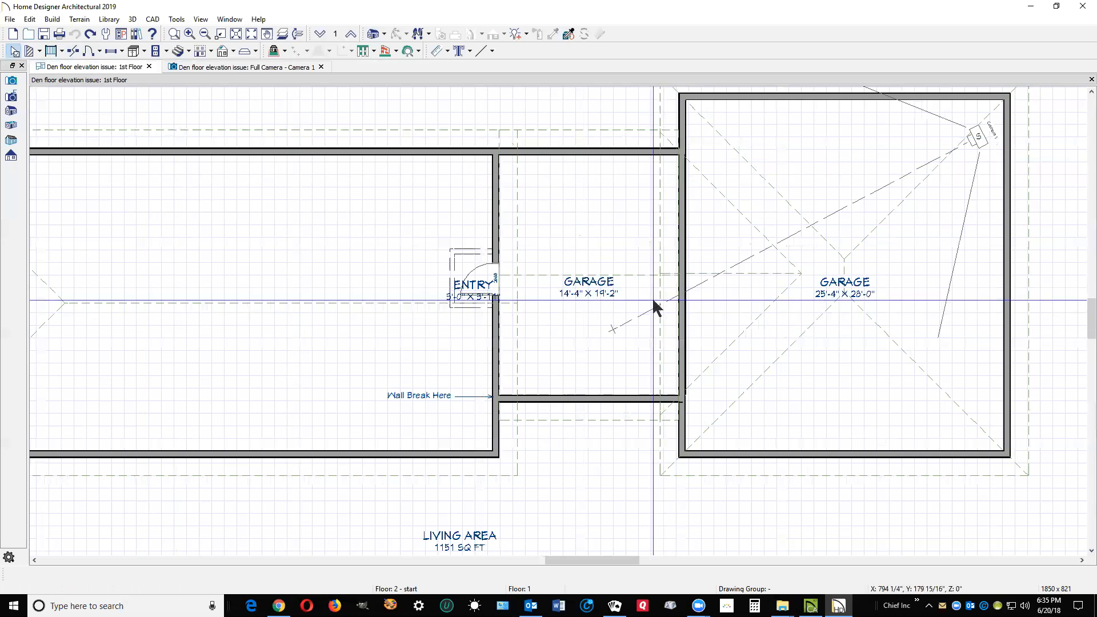
# Set the larger garage's room type to Living from the camera view and check the siding on its dividing wall.
pyautogui.hotkey('ctrl', 'Tab')
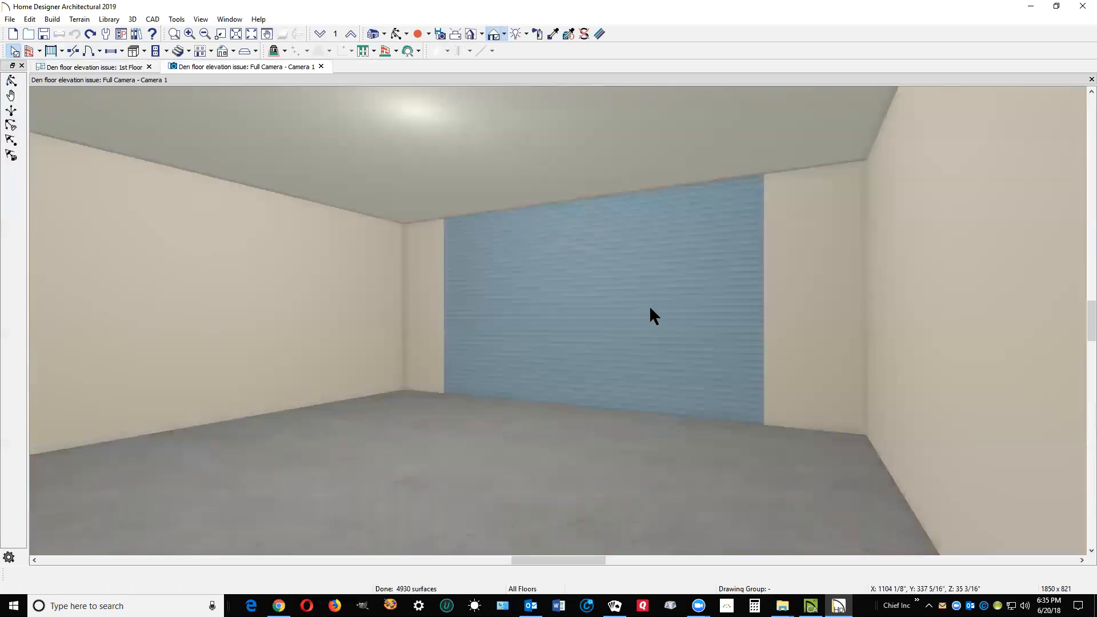
pyautogui.click(568, 421)
pyautogui.doubleClick(569, 425)
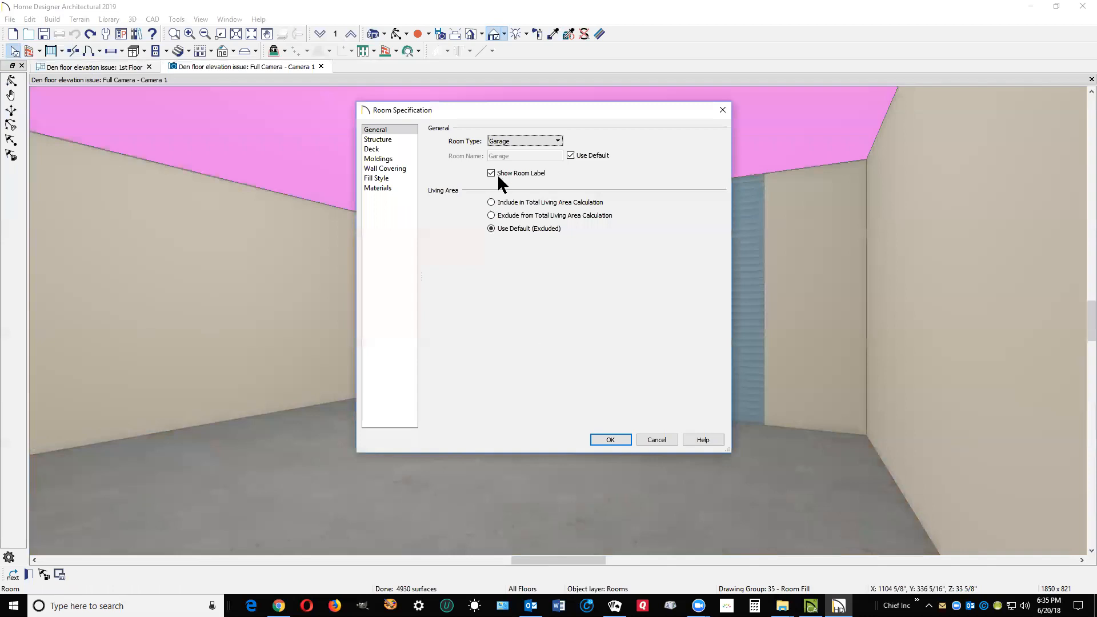
pyautogui.click(542, 142)
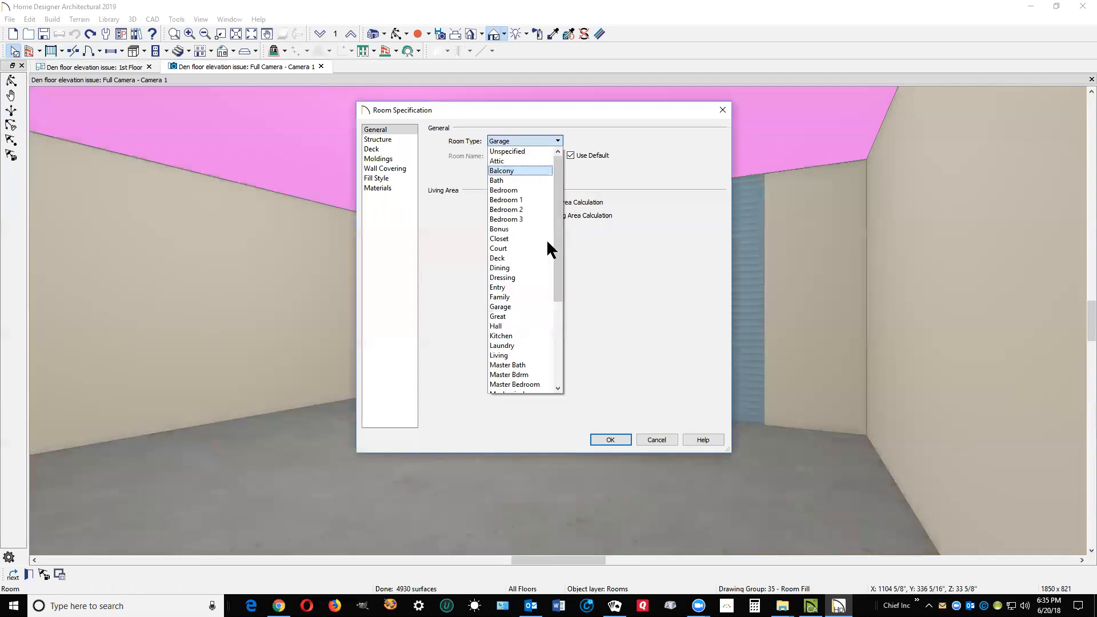
pyautogui.click(523, 356)
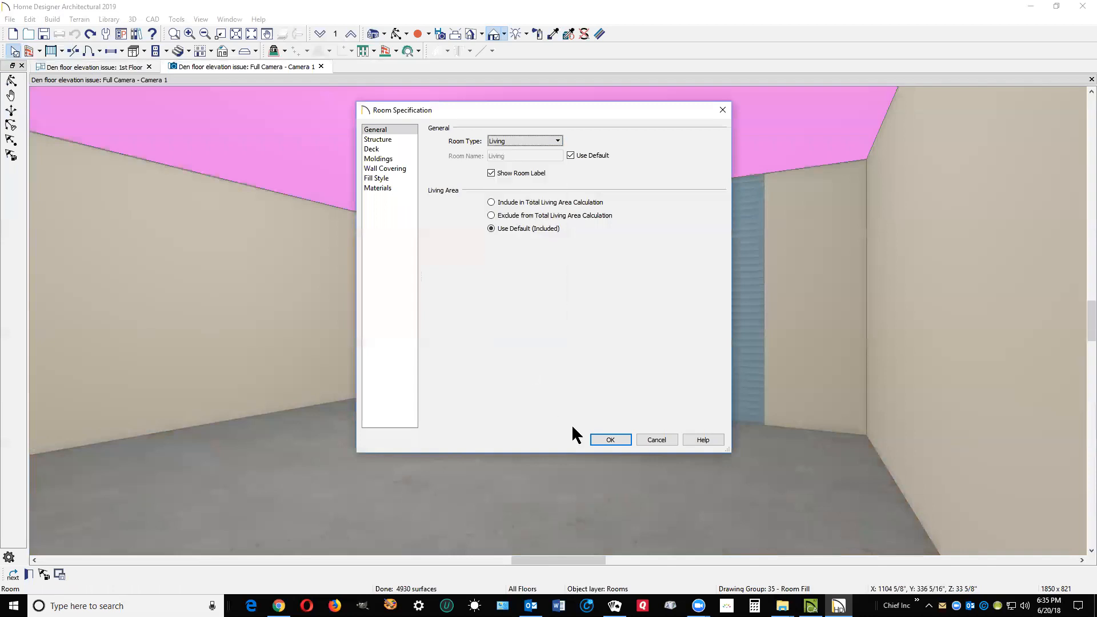
pyautogui.click(609, 440)
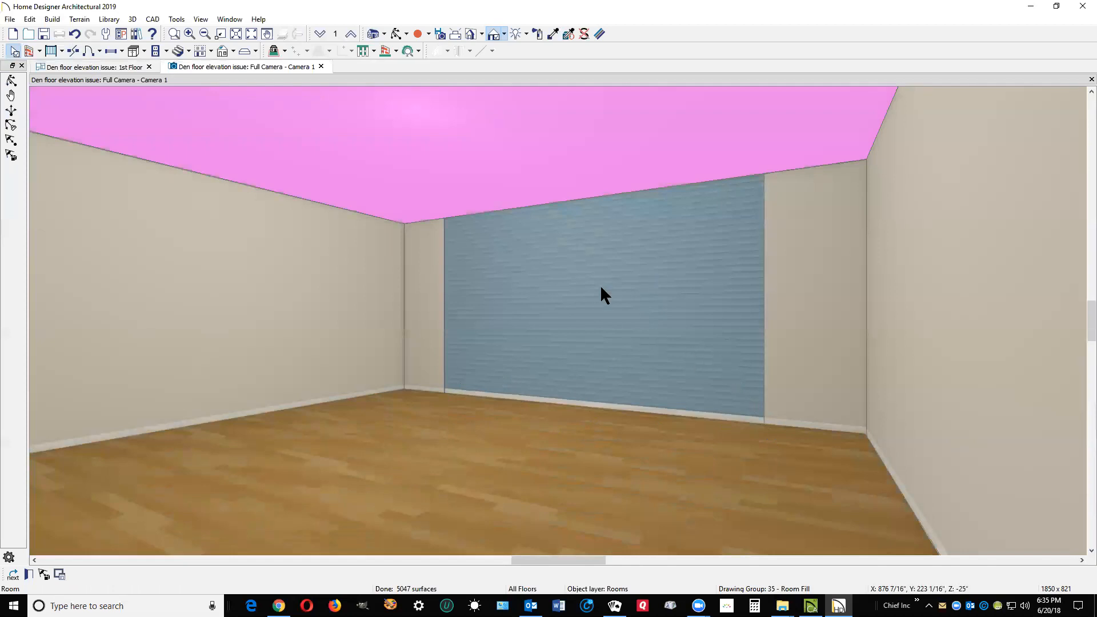
pyautogui.click(10, 81)
pyautogui.moveTo(196, 254)
pyautogui.mouseDown()
pyautogui.moveTo(392, 295)
pyautogui.moveTo(542, 284)
pyautogui.moveTo(225, 267)
pyautogui.moveTo(206, 246)
pyautogui.moveTo(210, 255)
pyautogui.mouseUp()
pyautogui.press('space')
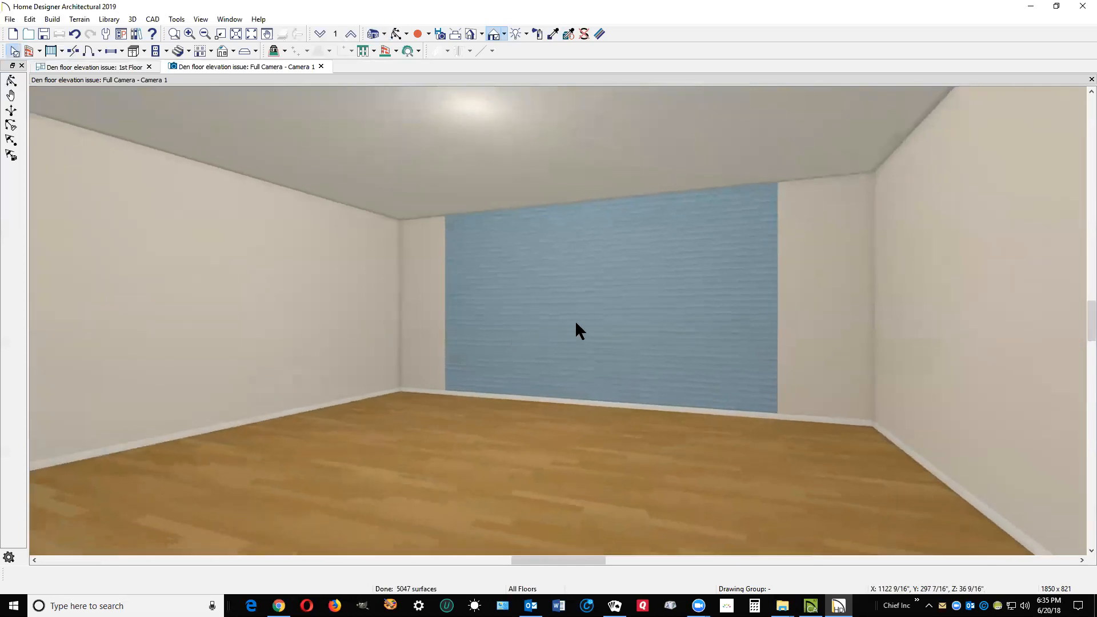
# Replace the exterior wall between the smaller garage and the Living room with an interior wall in the floor plan.
pyautogui.hotkey('ctrl', 'Tab')
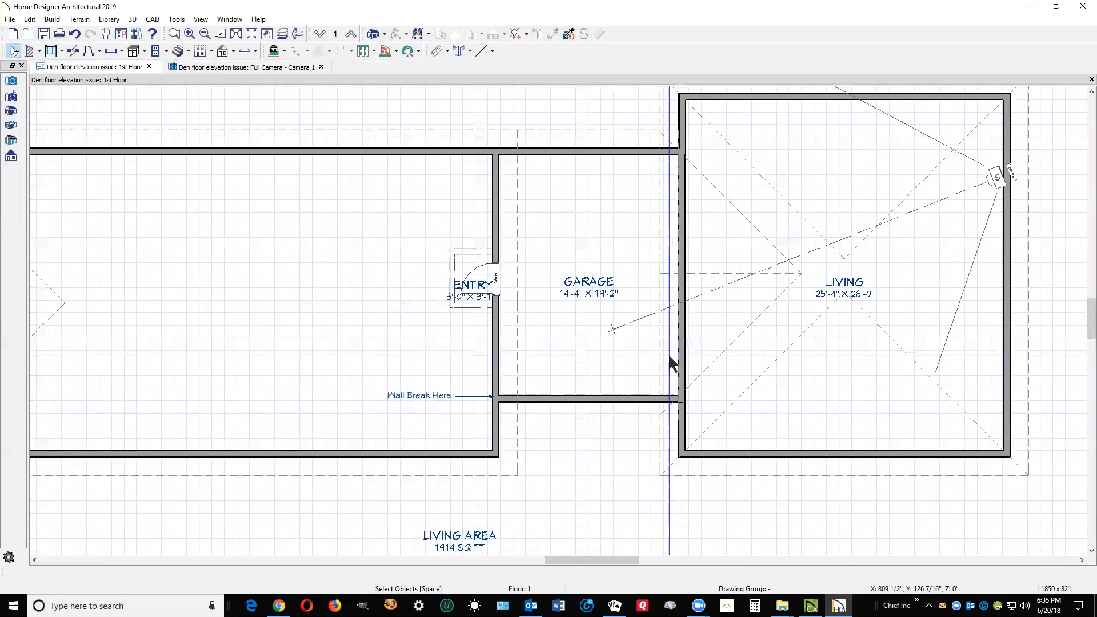
pyautogui.click(684, 378)
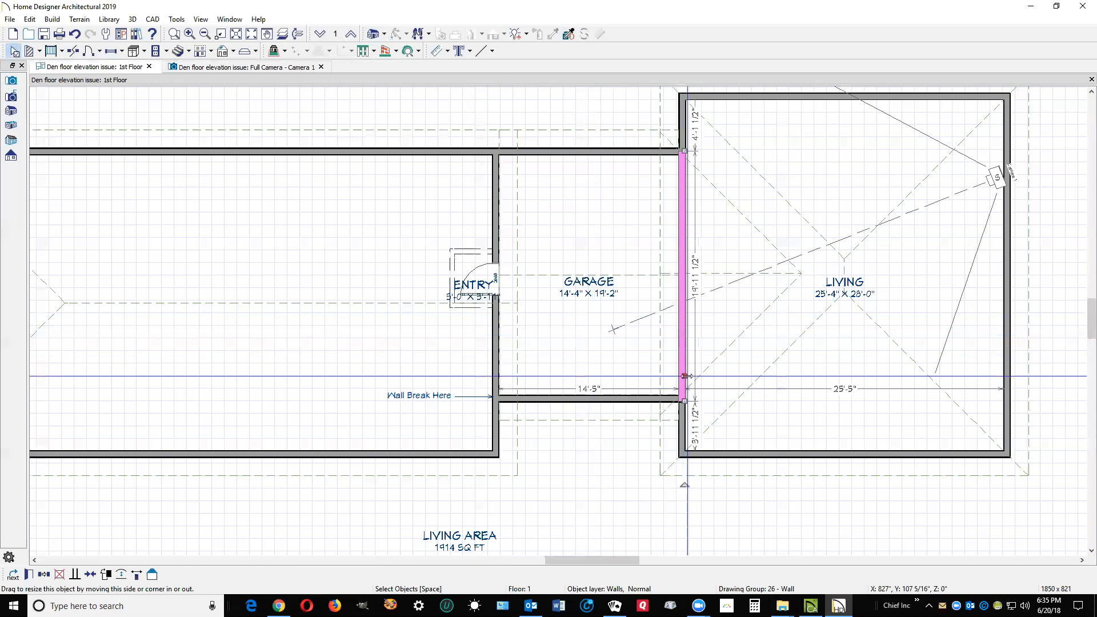
pyautogui.press('Delete')
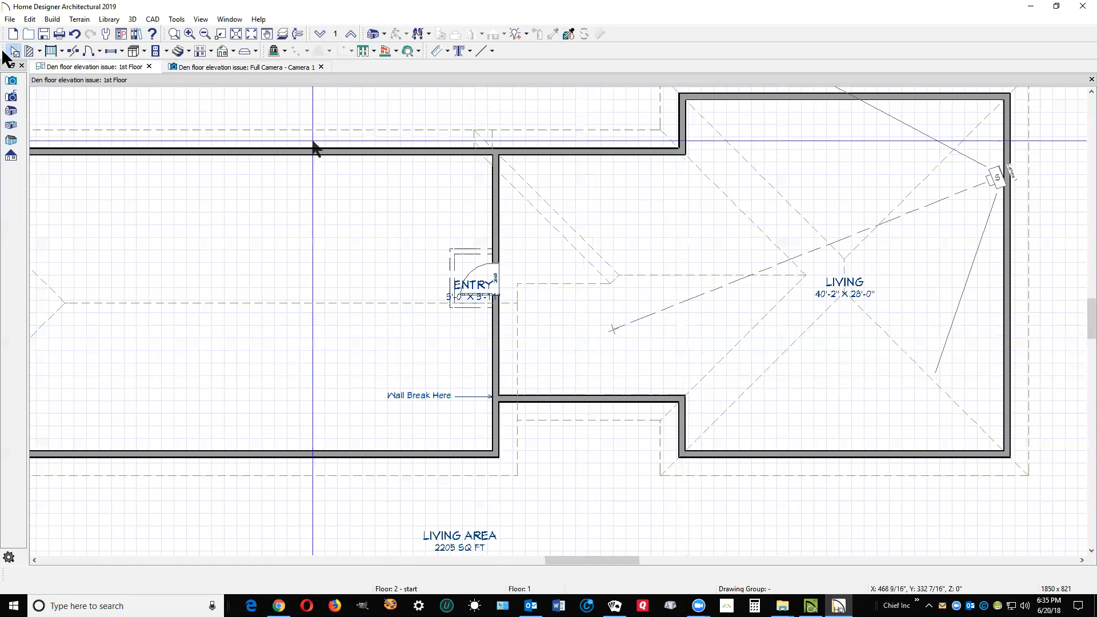
pyautogui.click(30, 51)
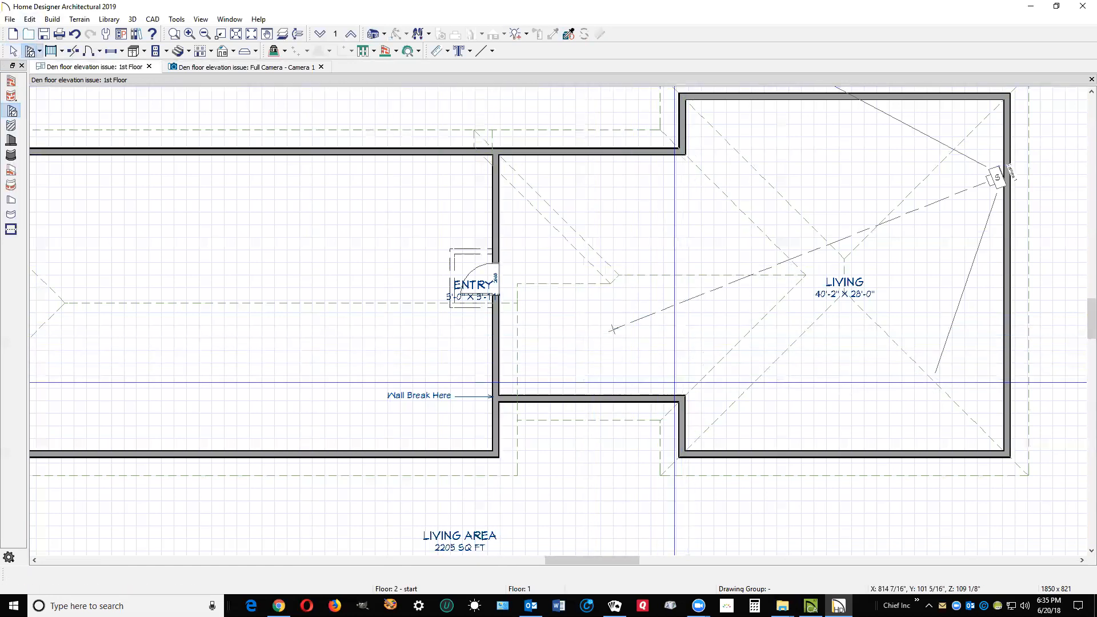
pyautogui.moveTo(681, 396); pyautogui.dragTo(680, 153)
pyautogui.press('space')
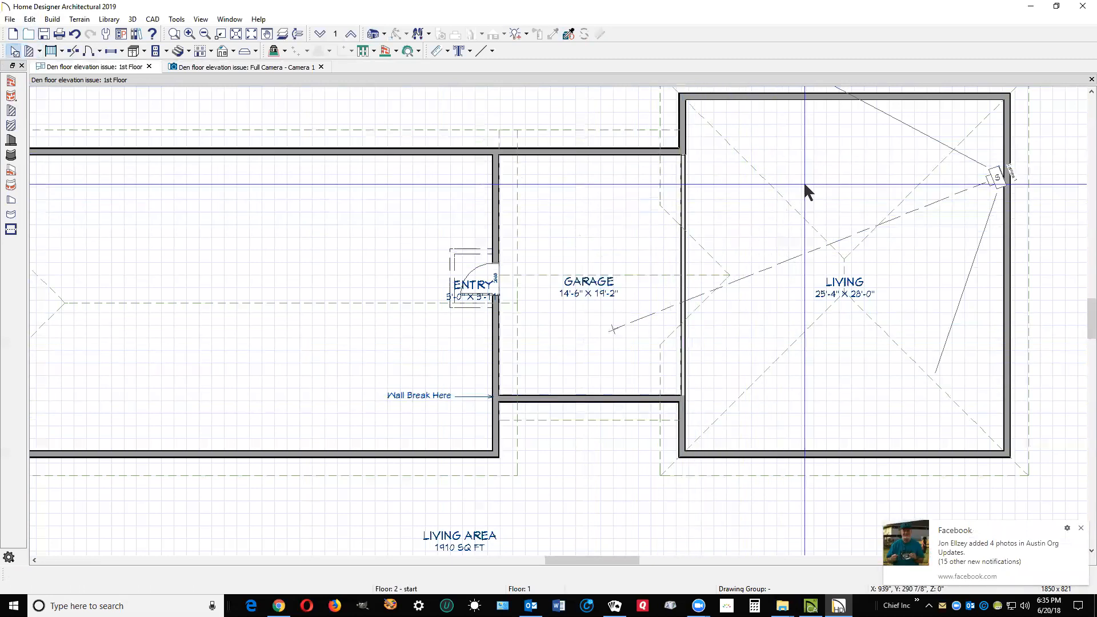
# Check the new dividing wall's finish and base molding in the camera view.
pyautogui.hotkey('ctrl', 'Tab')
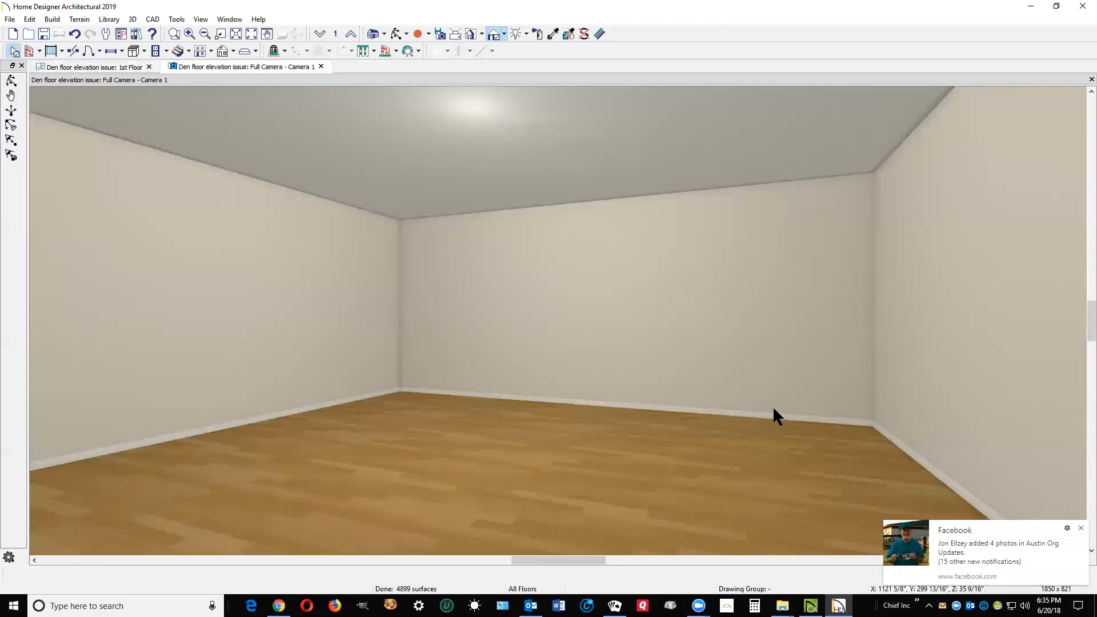
pyautogui.scroll(3, 772, 405)
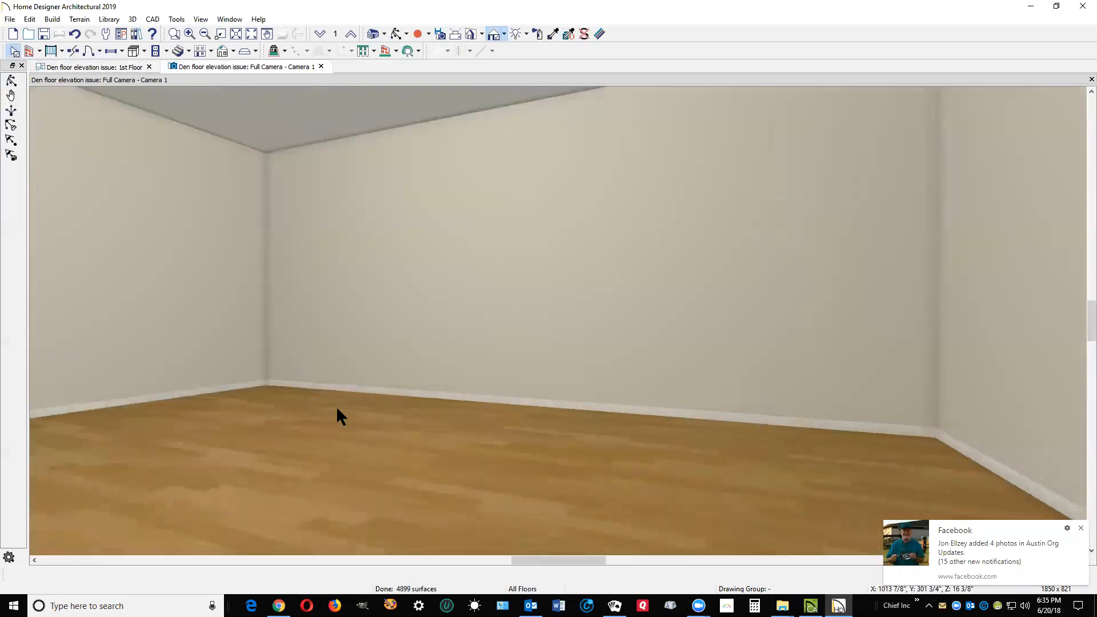
pyautogui.scroll(-5, 725, 335)
pyautogui.scroll(3, 725, 334)
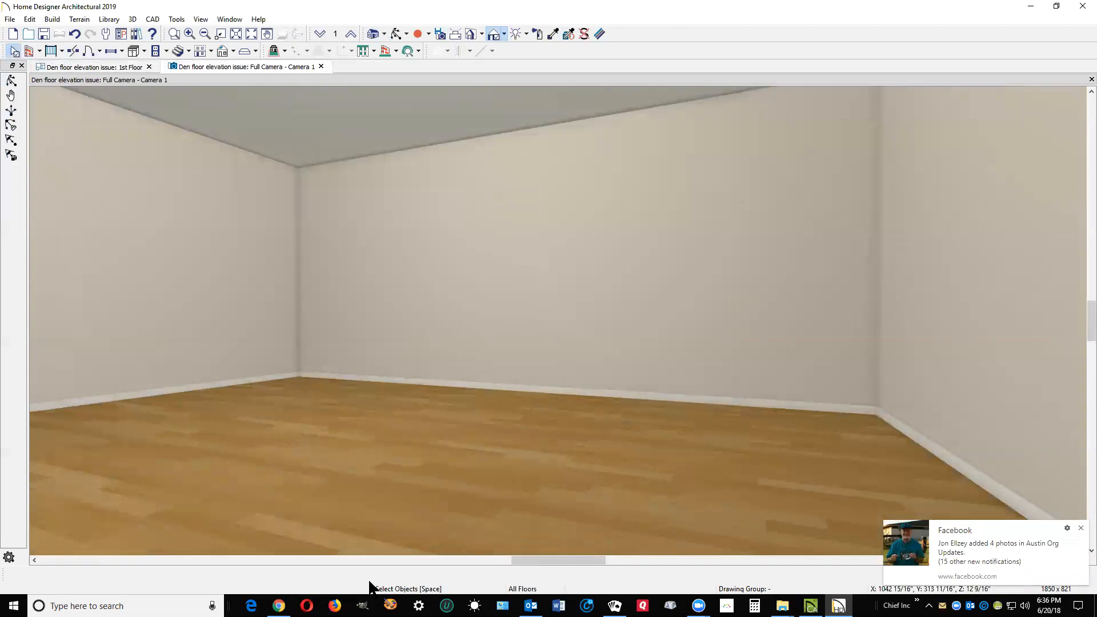
# Switch to the Converted Garage forum topic in Chrome, enlarge the base molding screenshot, and return to Home Designer.
pyautogui.moveTo(279, 606)
pyautogui.click(286, 546)
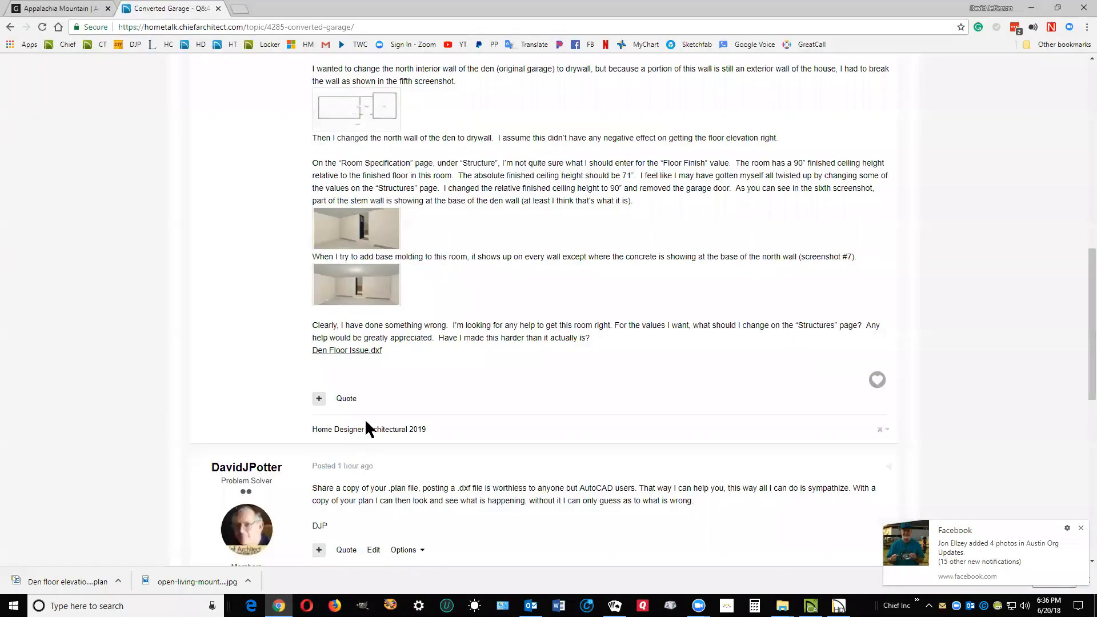
pyautogui.click(344, 287)
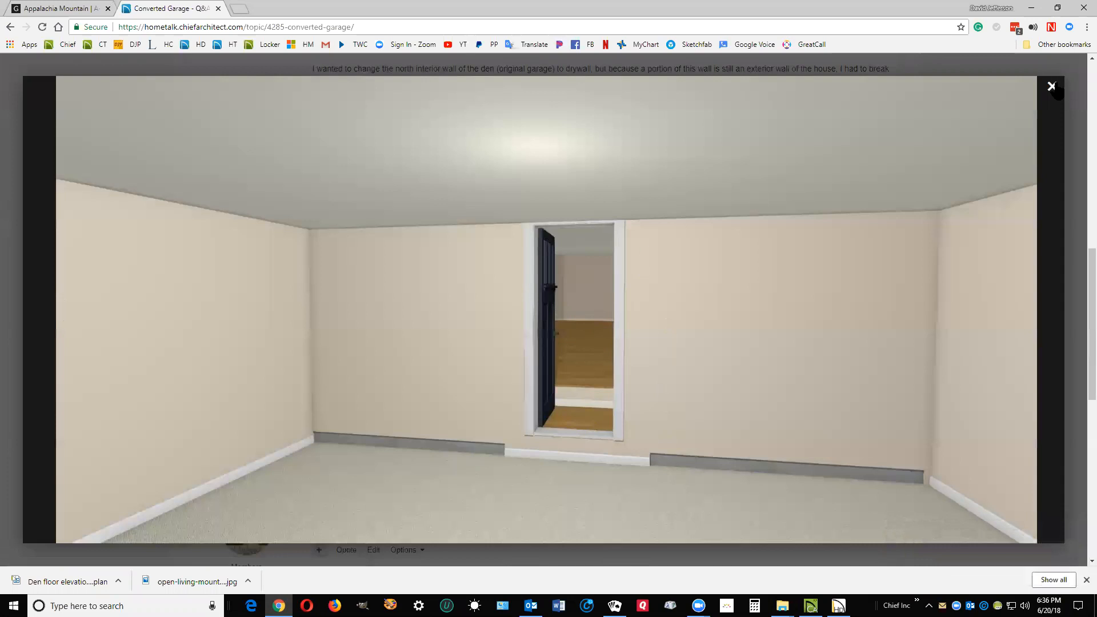
pyautogui.click(1052, 86)
pyautogui.hotkey('alt', 'Tab')
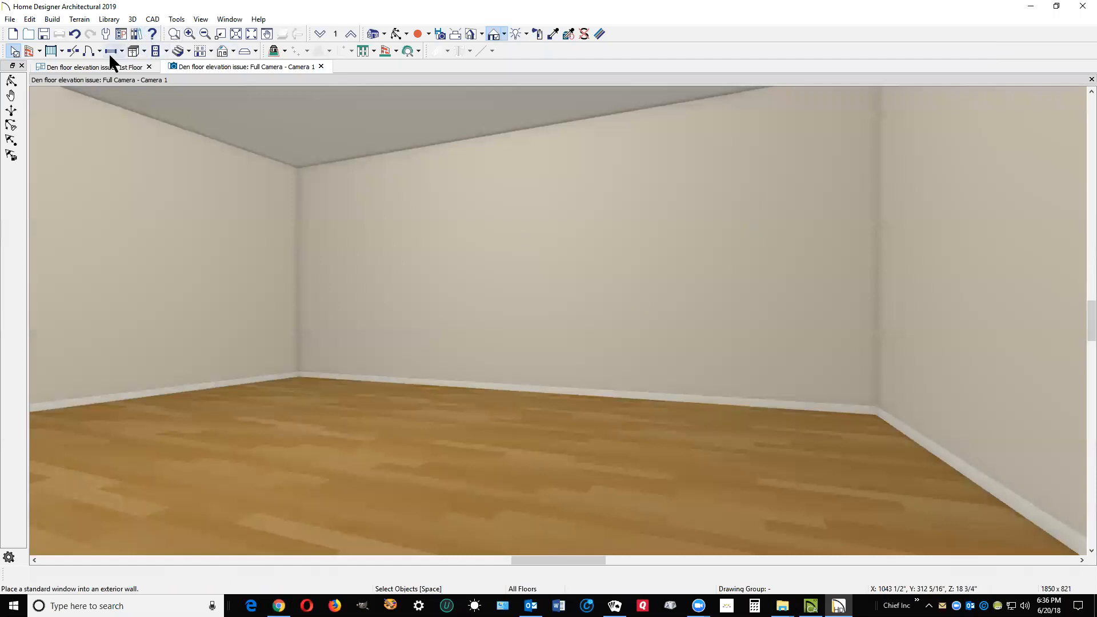
# Place a hinged door in the dividing wall of the Living room in the camera view.
pyautogui.click(88, 52)
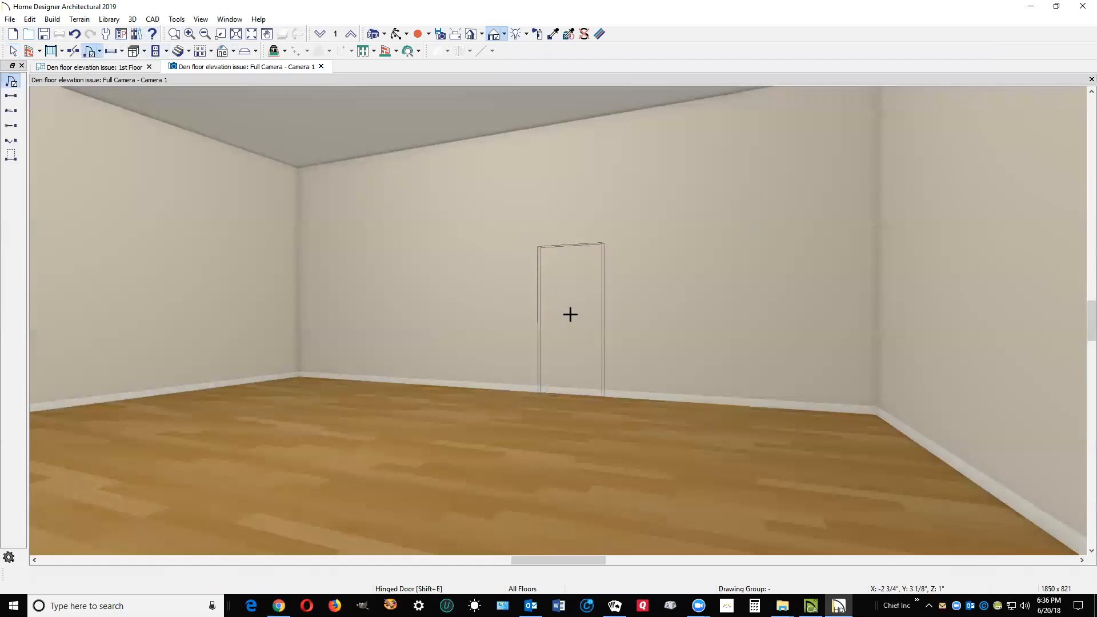
pyautogui.click(553, 255)
pyautogui.press('Escape')
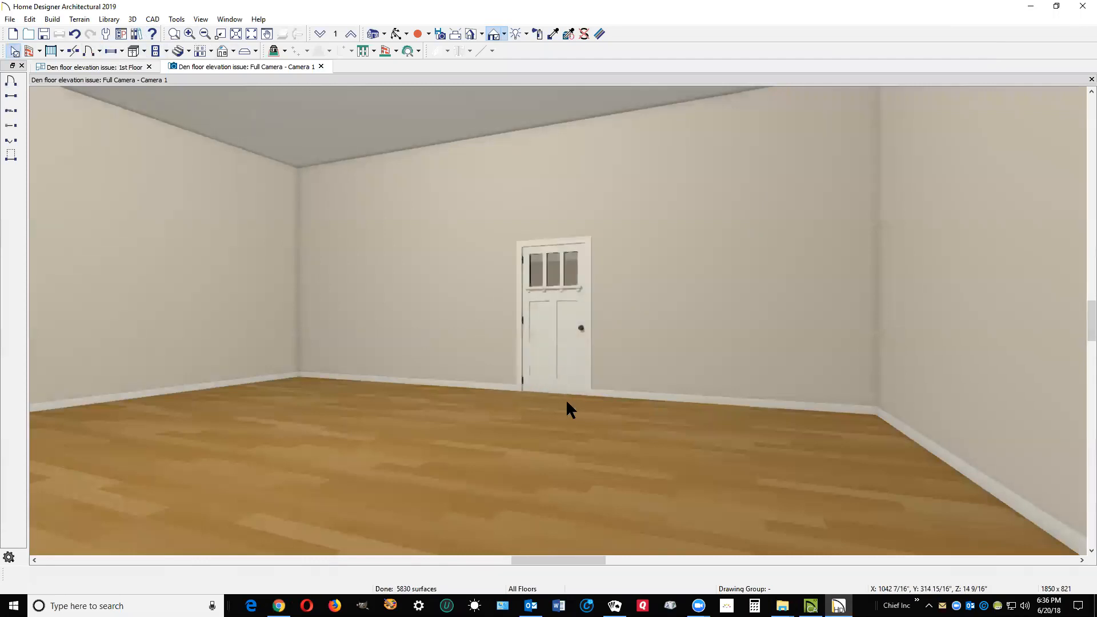
# Set the new door to show open in 3D and look through it at the adjoining floor.
pyautogui.doubleClick(567, 346)
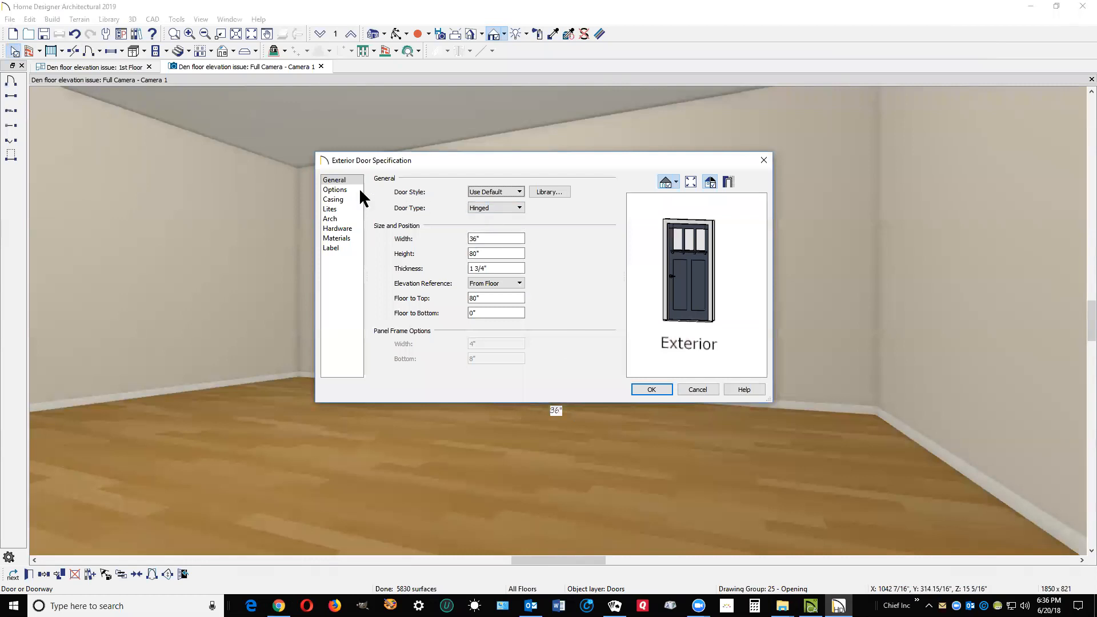
pyautogui.click(349, 189)
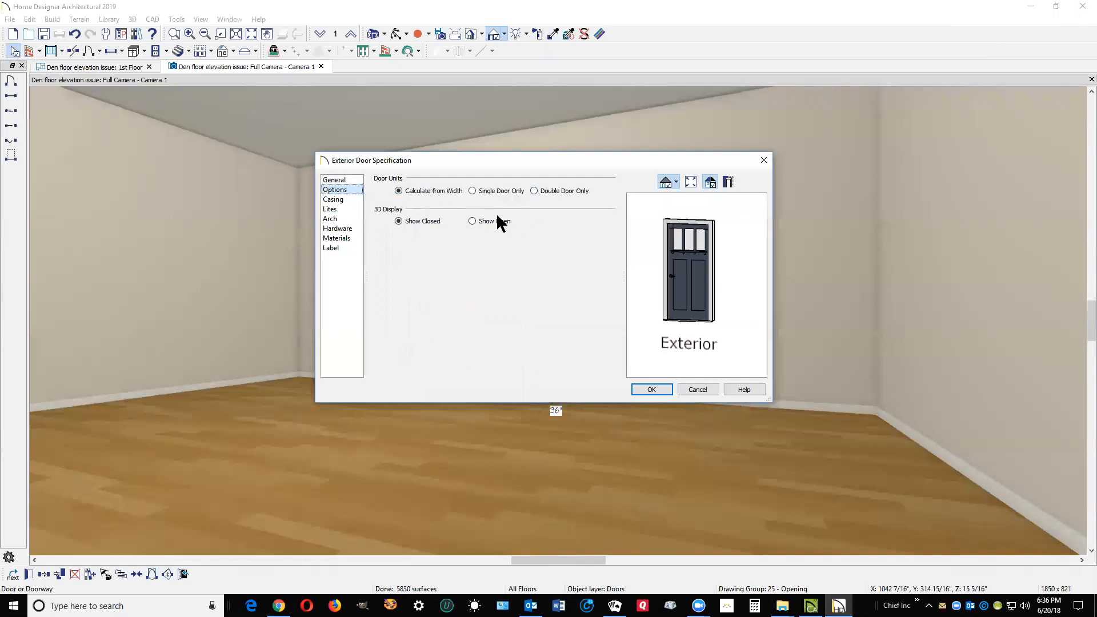
pyautogui.click(480, 222)
pyautogui.click(649, 389)
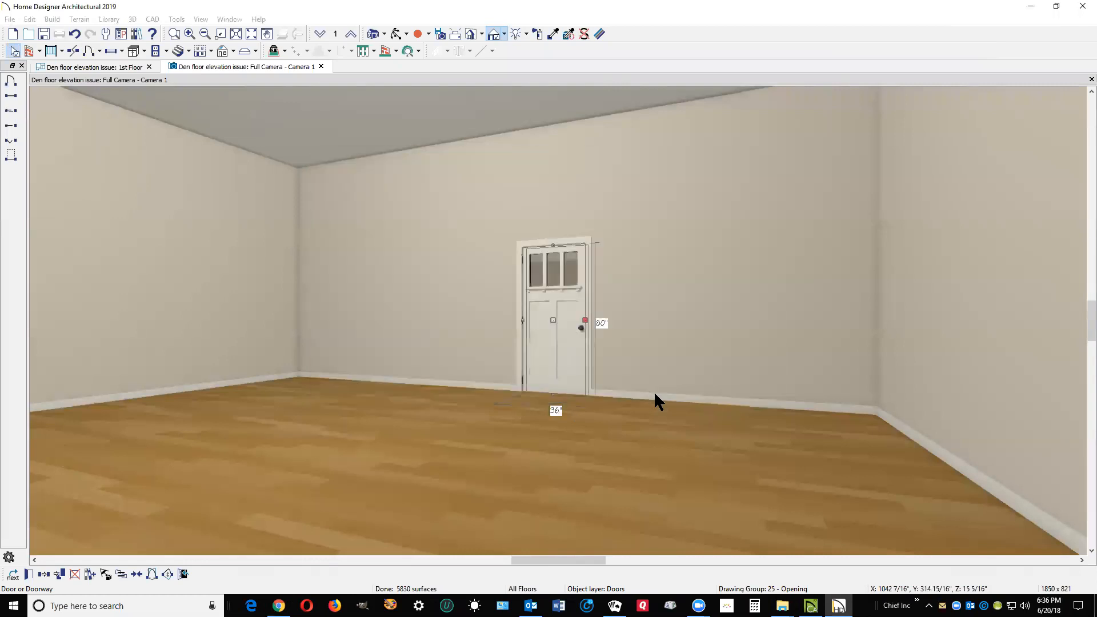
pyautogui.press('Escape')
pyautogui.scroll(3, 559, 411)
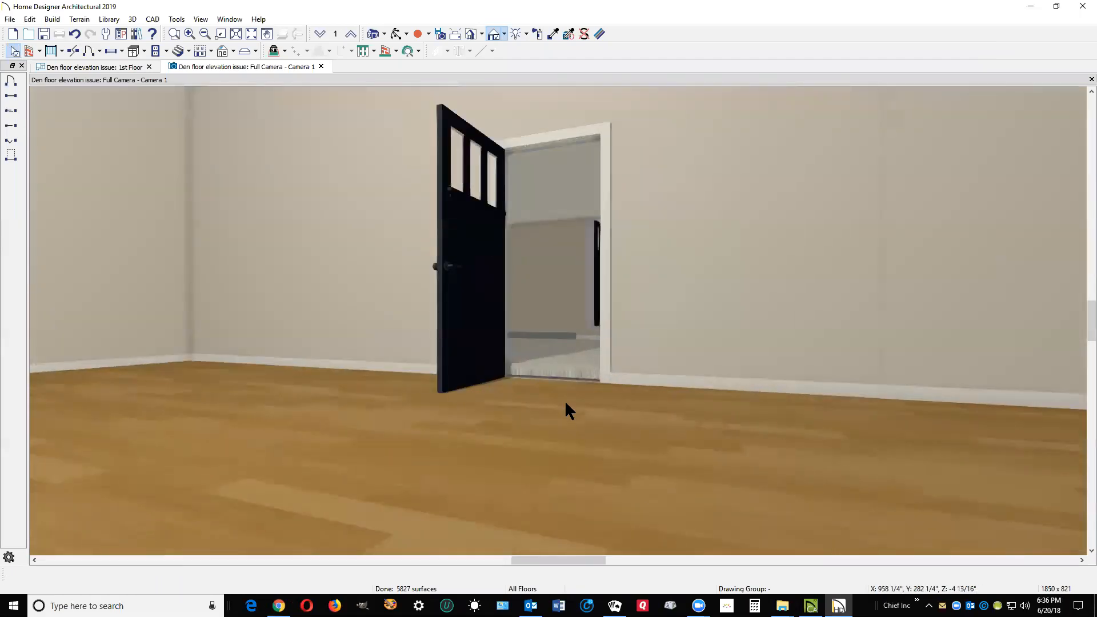
pyautogui.scroll(3, 566, 402)
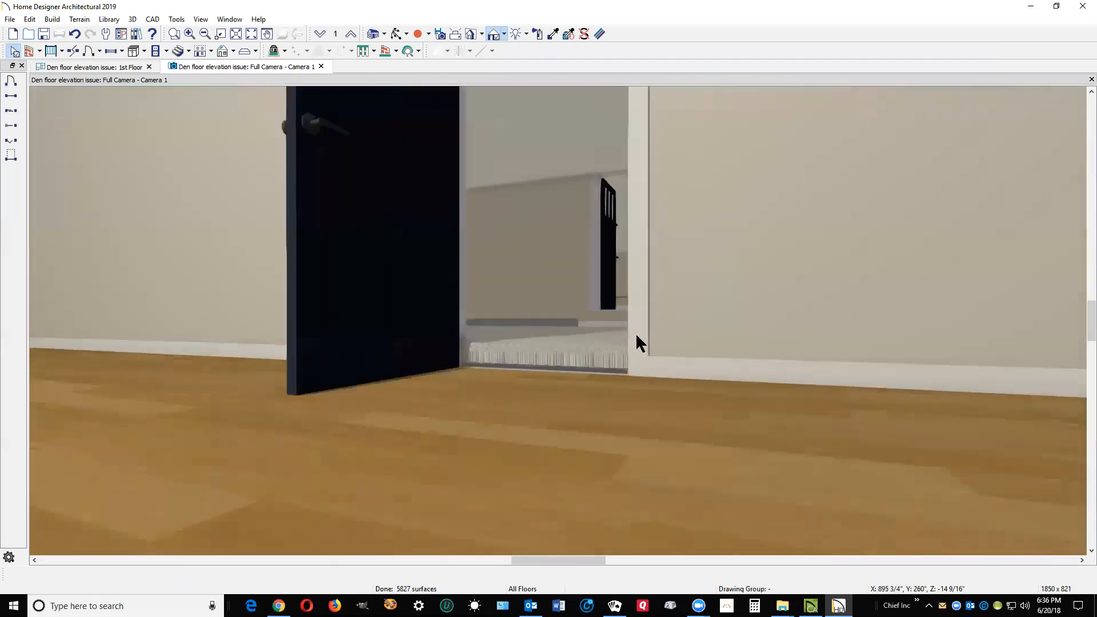
# Check the floor and ceiling elevations of the Garage and the Living room in their room specifications, and close both without changes.
pyautogui.click(607, 382)
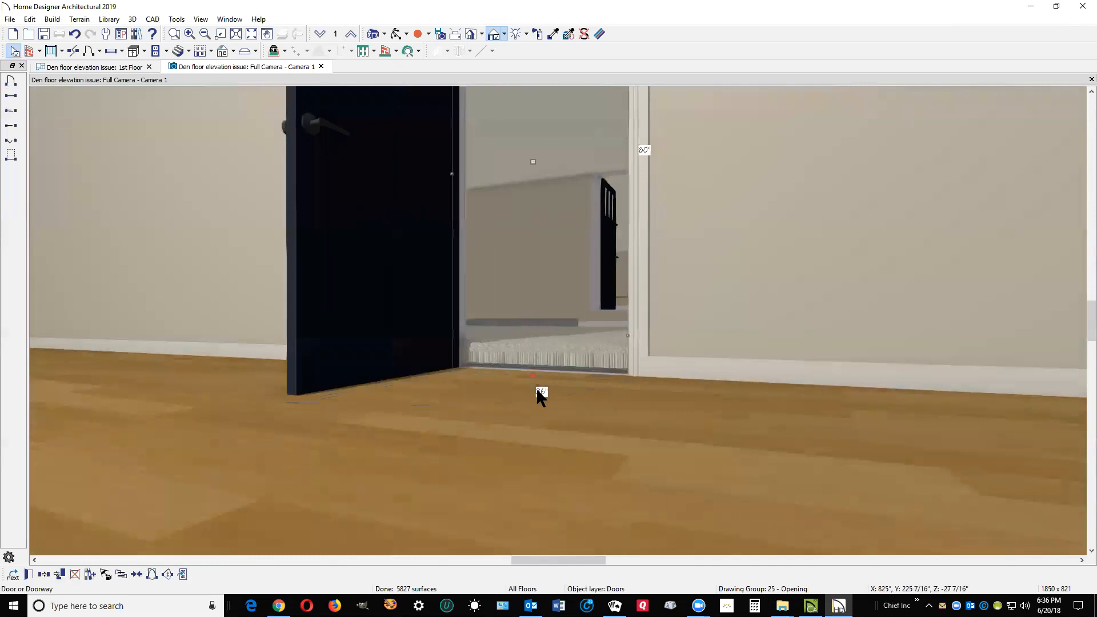
pyautogui.press('Escape')
pyautogui.doubleClick(603, 335)
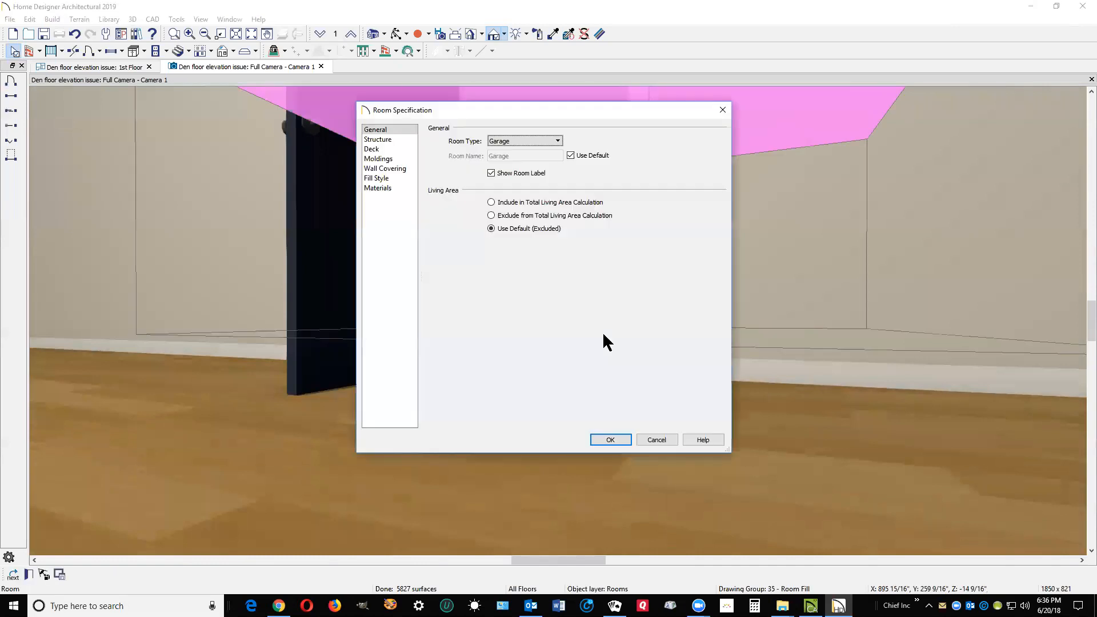
pyautogui.click(389, 139)
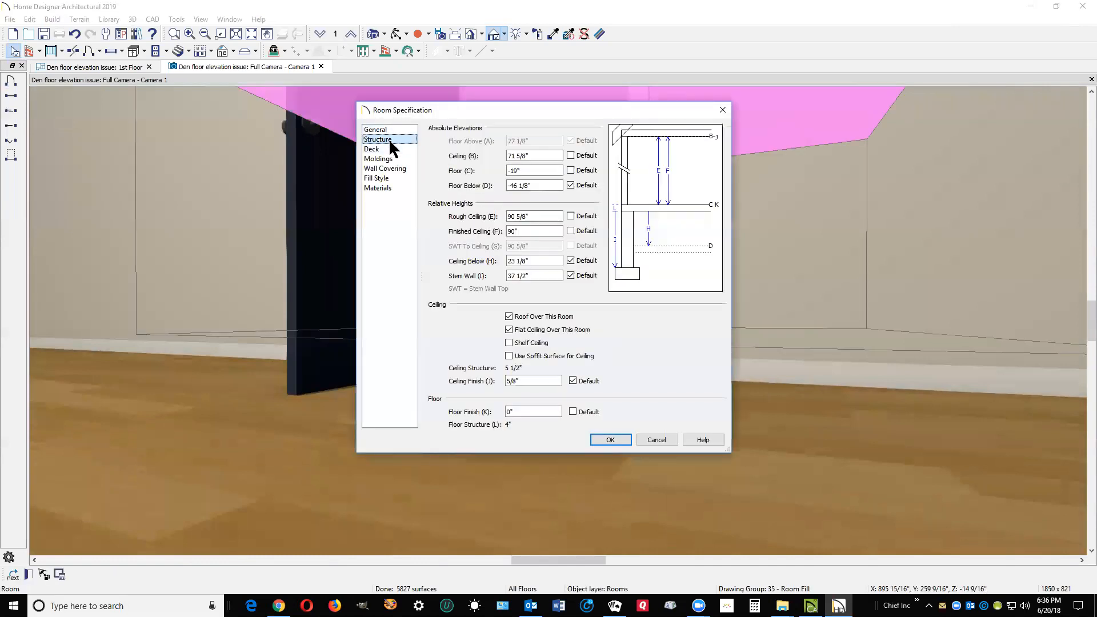
pyautogui.click(658, 440)
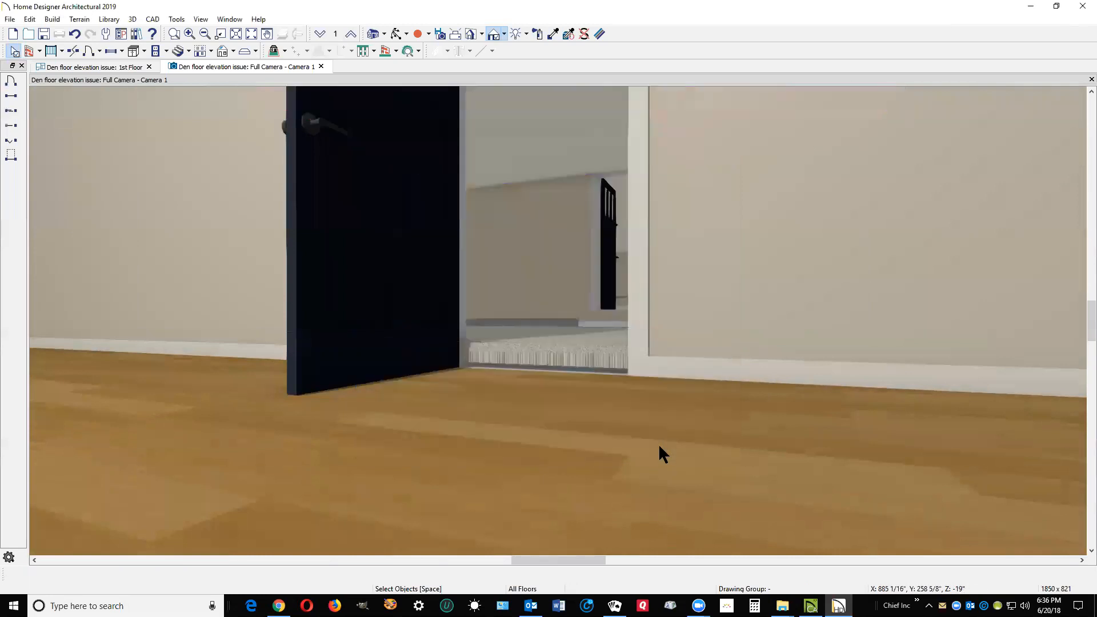
pyautogui.doubleClick(662, 397)
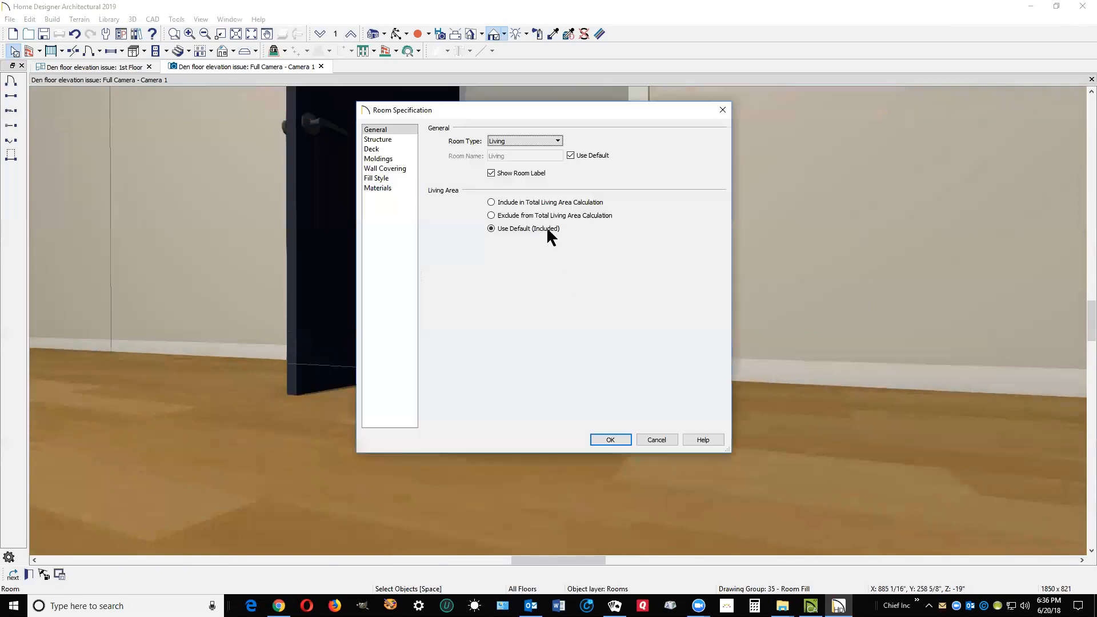
pyautogui.click(390, 138)
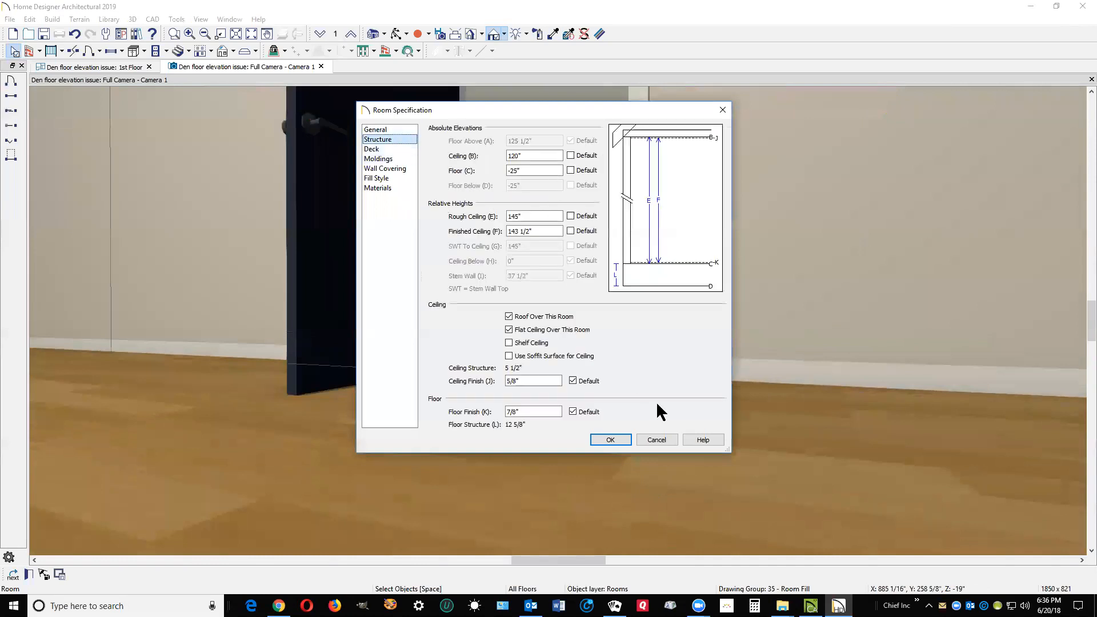
pyautogui.click(660, 442)
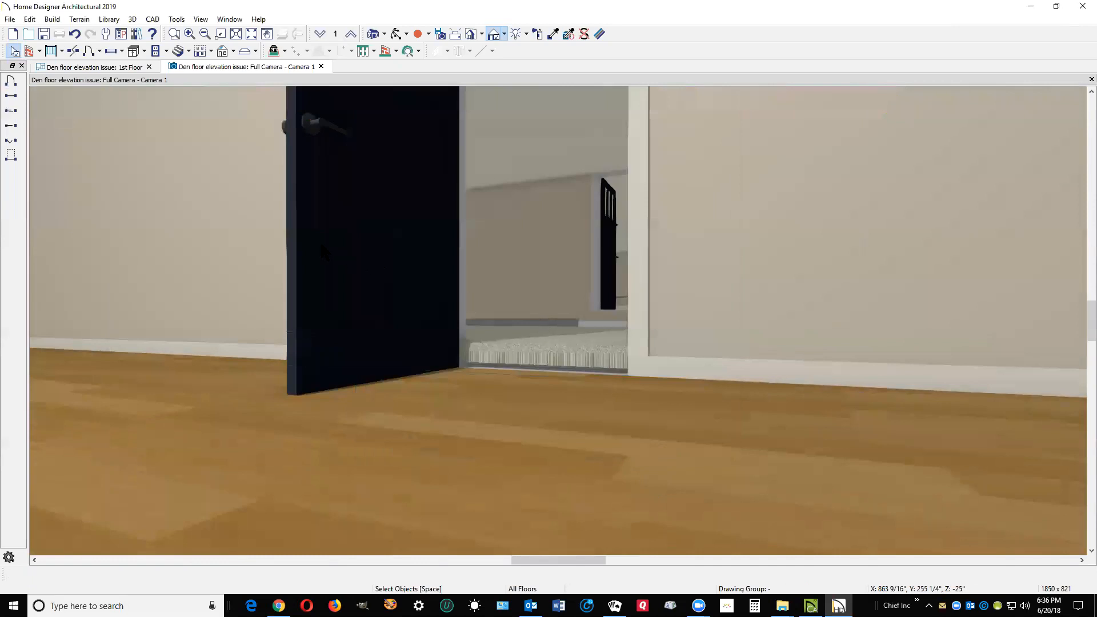
# Raise the door in the dividing wall by setting its Floor to Bottom height to 6".
pyautogui.click(320, 240)
pyautogui.click(26, 575)
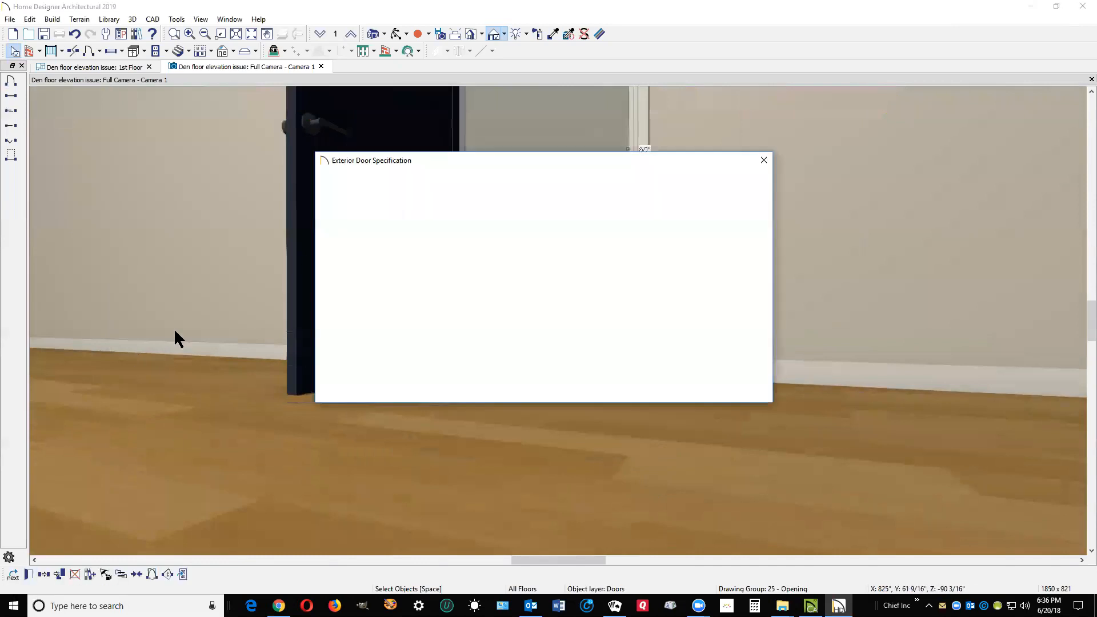
pyautogui.click(492, 313)
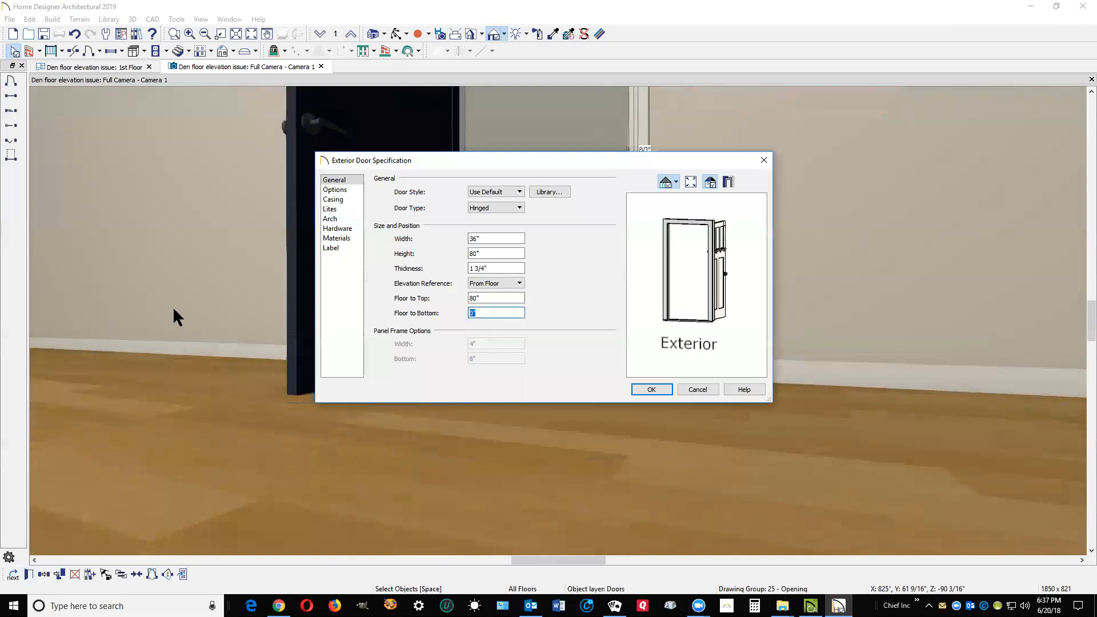
pyautogui.click(640, 388)
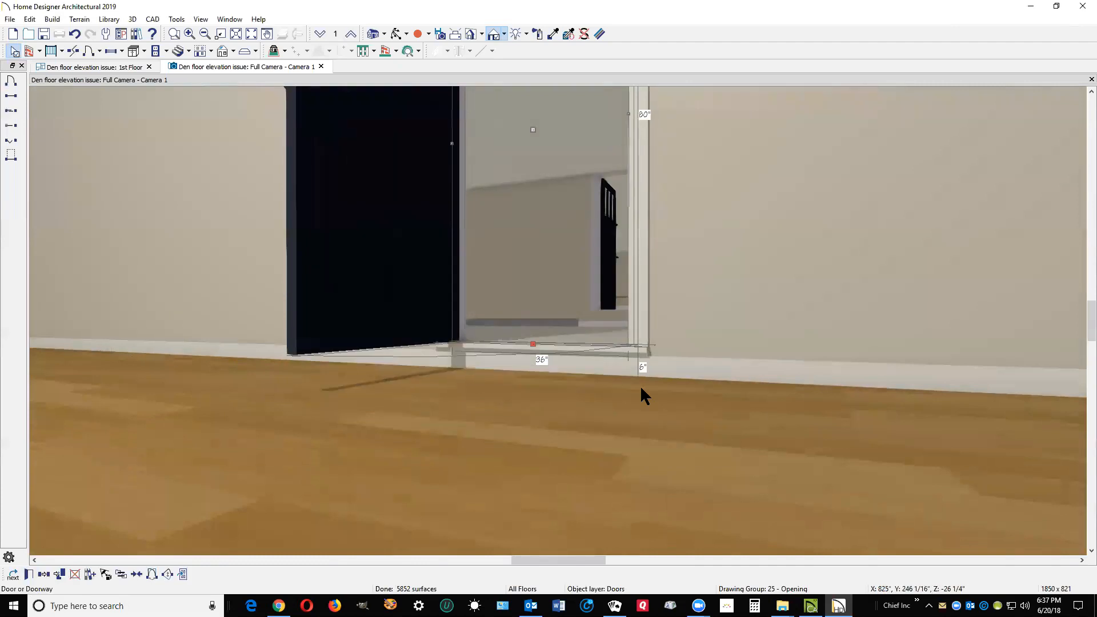
# Walk the camera through the raised door into the Garage and back to inspect the wall bases, and close the camera view.
pyautogui.scroll(-5, 632, 328)
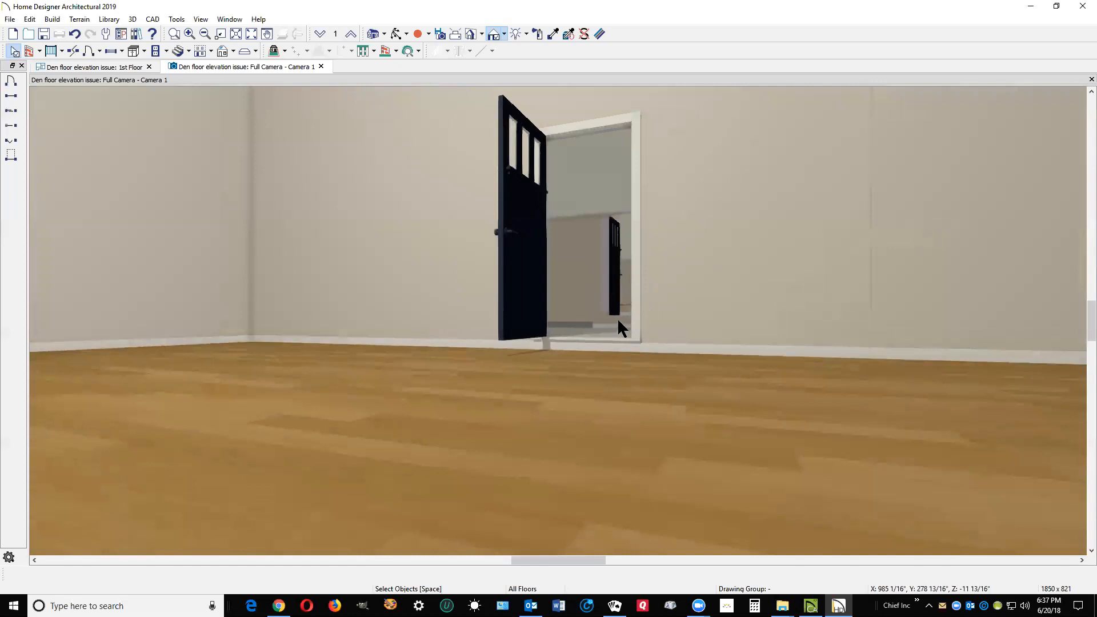
pyautogui.press('Up')
pyautogui.press('Up')
pyautogui.press('Up')
pyautogui.press('Up')
pyautogui.press('Up')
pyautogui.press('Up')
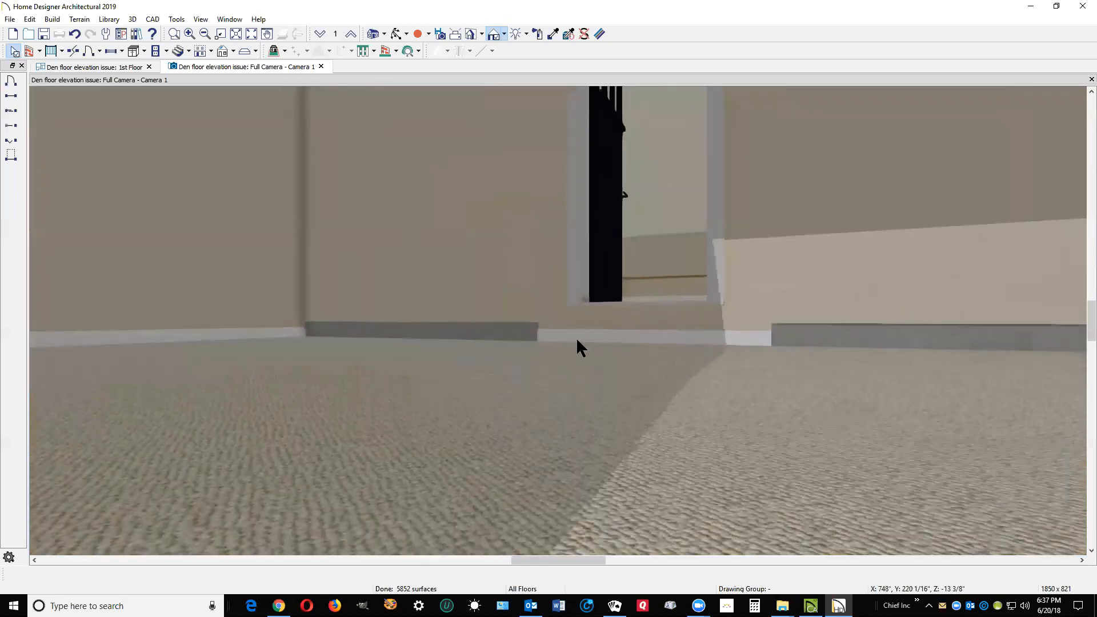
pyautogui.press('Down')
pyautogui.press('Down')
pyautogui.press('Down')
pyautogui.press('Down')
pyautogui.press('Down')
pyautogui.press('Down')
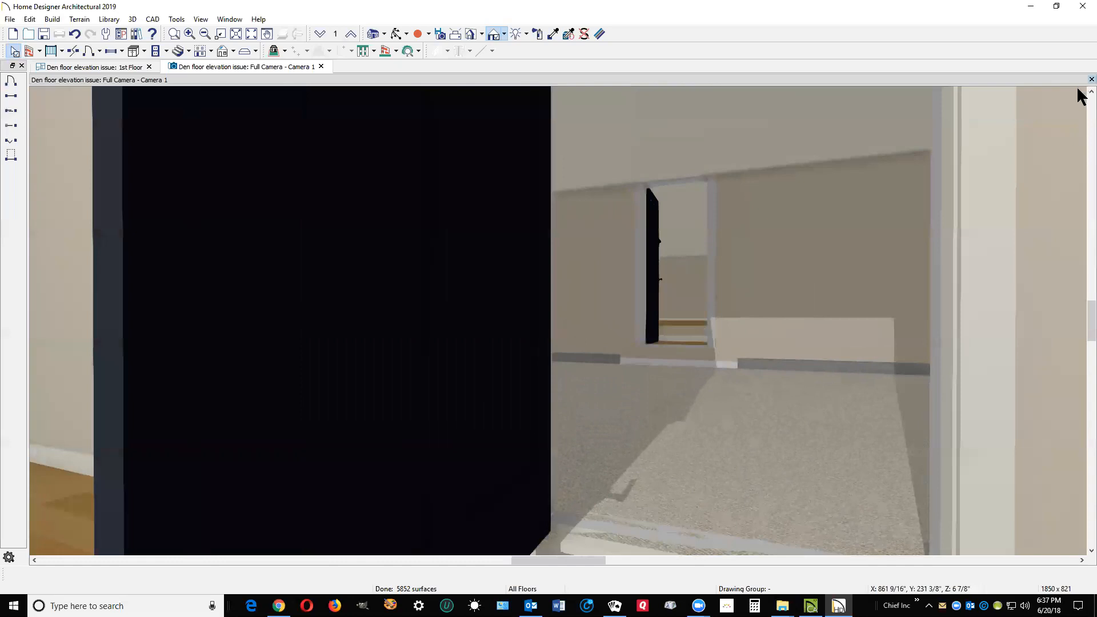
pyautogui.click(1091, 78)
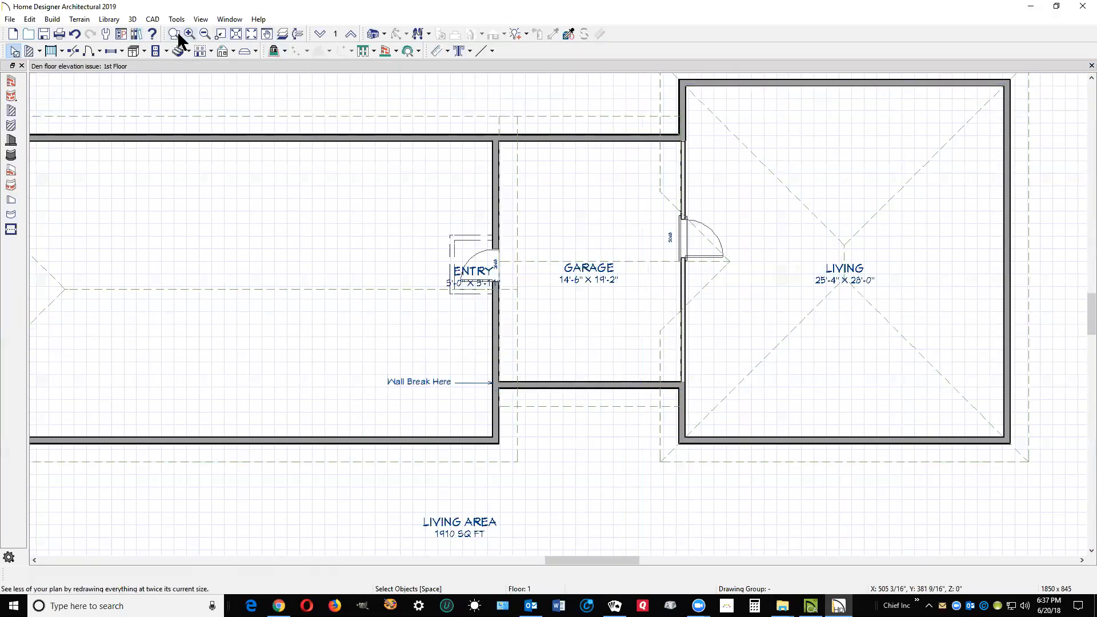
# Create a Full Camera view inside the Garage, aimed diagonally from near the Living room wall toward the entry door.
pyautogui.click(383, 34)
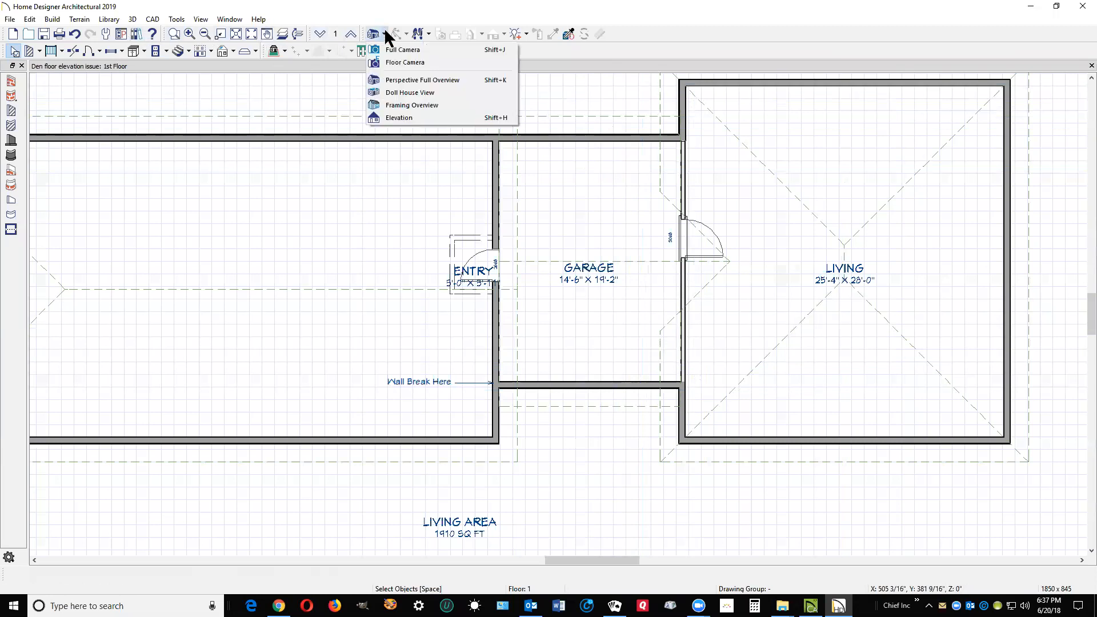
pyautogui.click(403, 51)
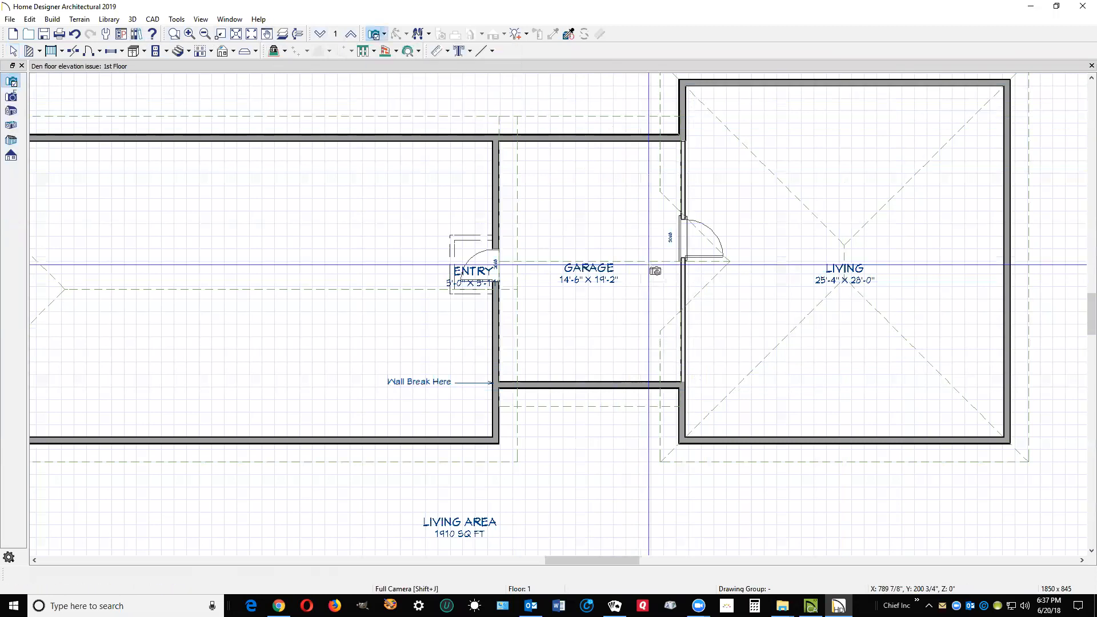
pyautogui.moveTo(666, 158); pyautogui.dragTo(454, 316)
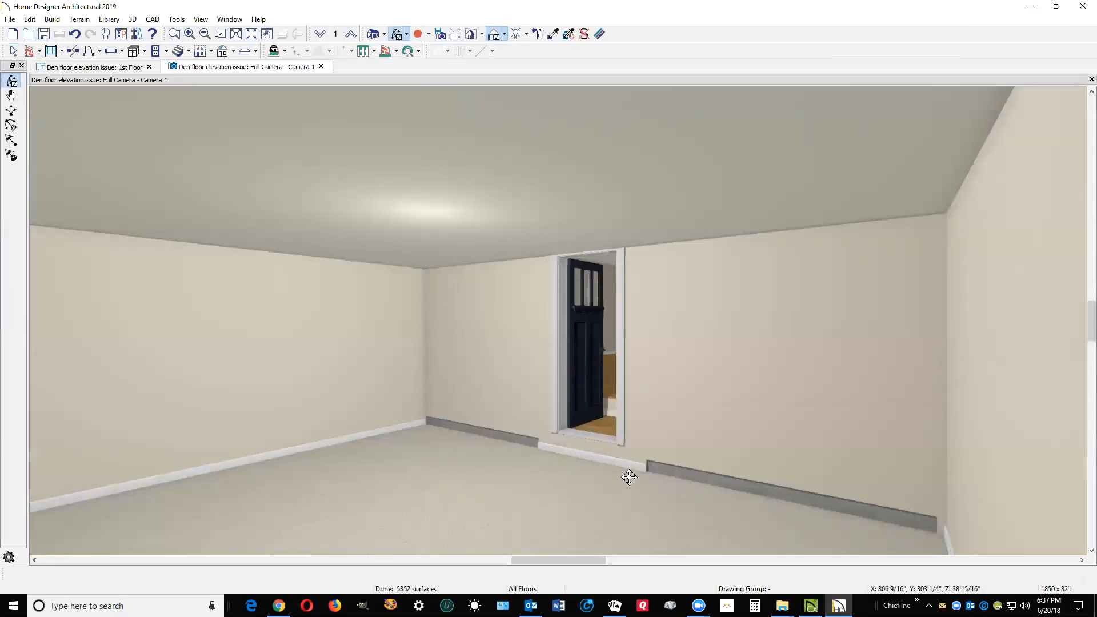
# Examine the entry wall's base by alternately selecting the room surface and the wall polyline, and close the camera view.
pyautogui.press('space')
pyautogui.click(706, 458)
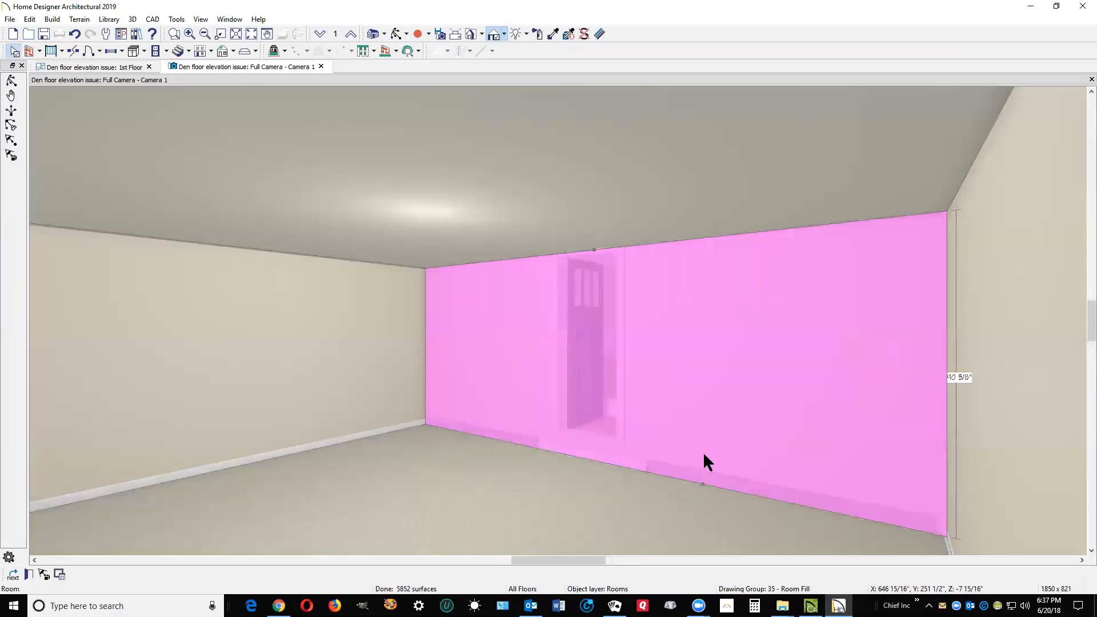
pyautogui.press('Tab')
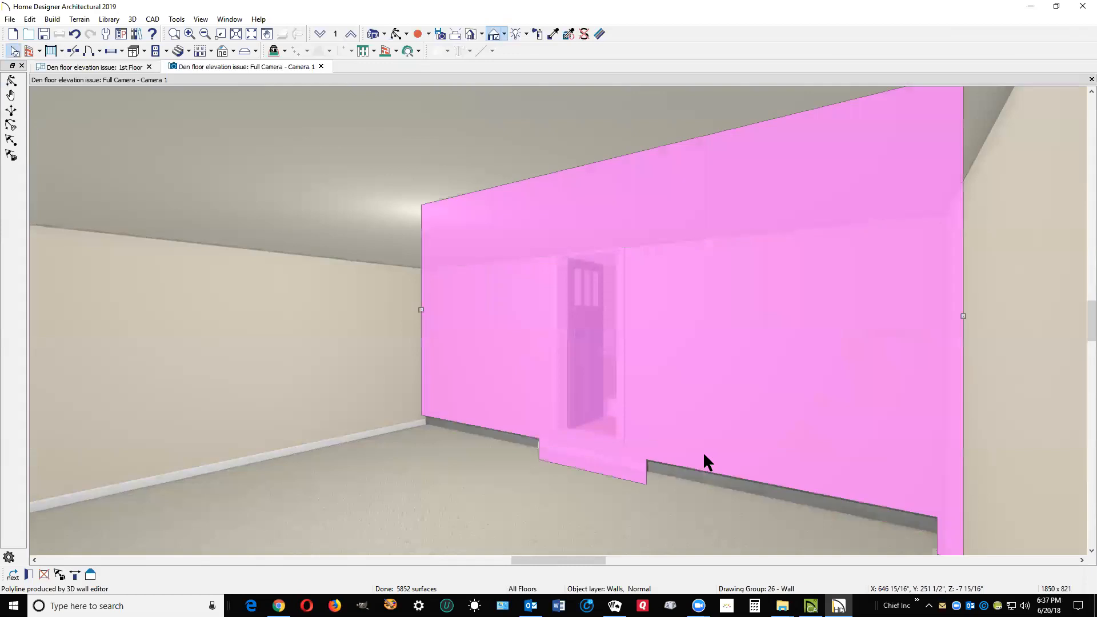
pyautogui.press('Tab')
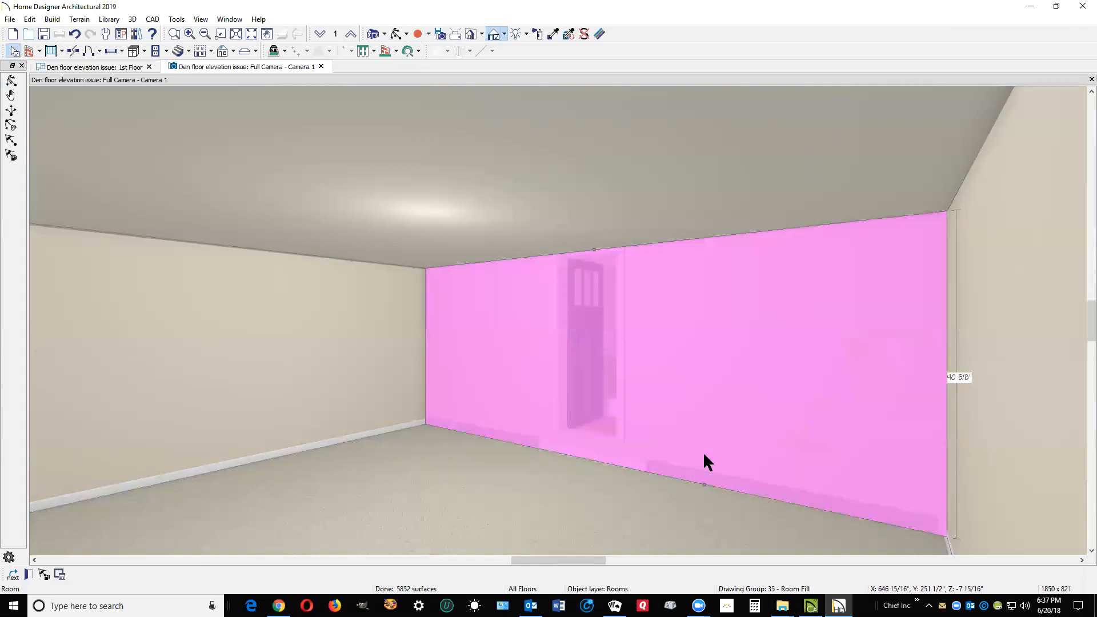
pyautogui.press('Tab')
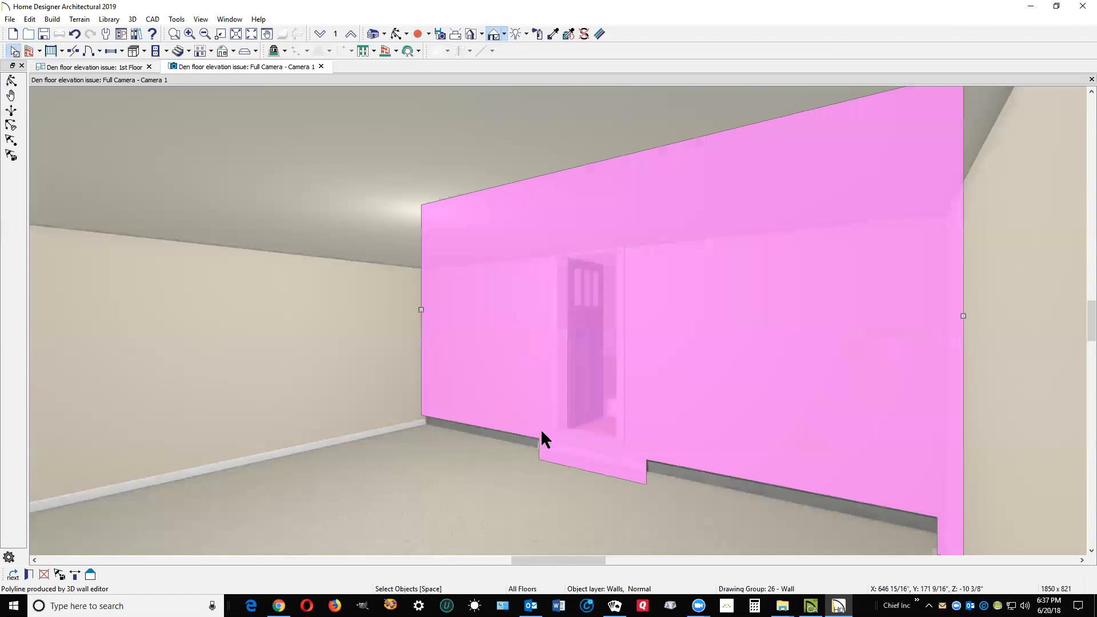
pyautogui.click(822, 485)
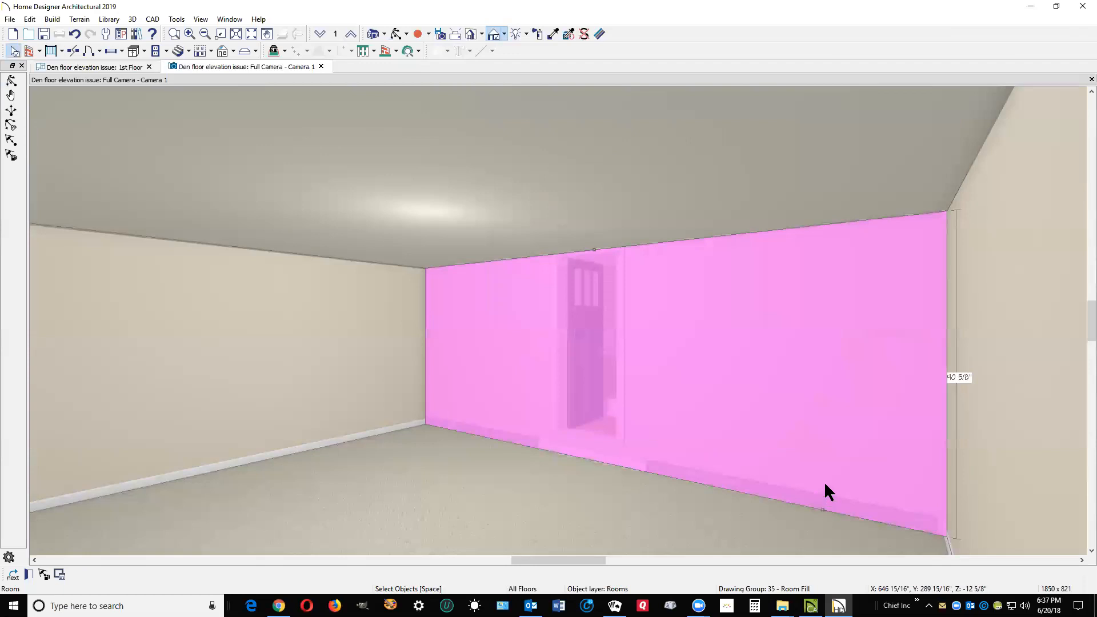
pyautogui.click(824, 482)
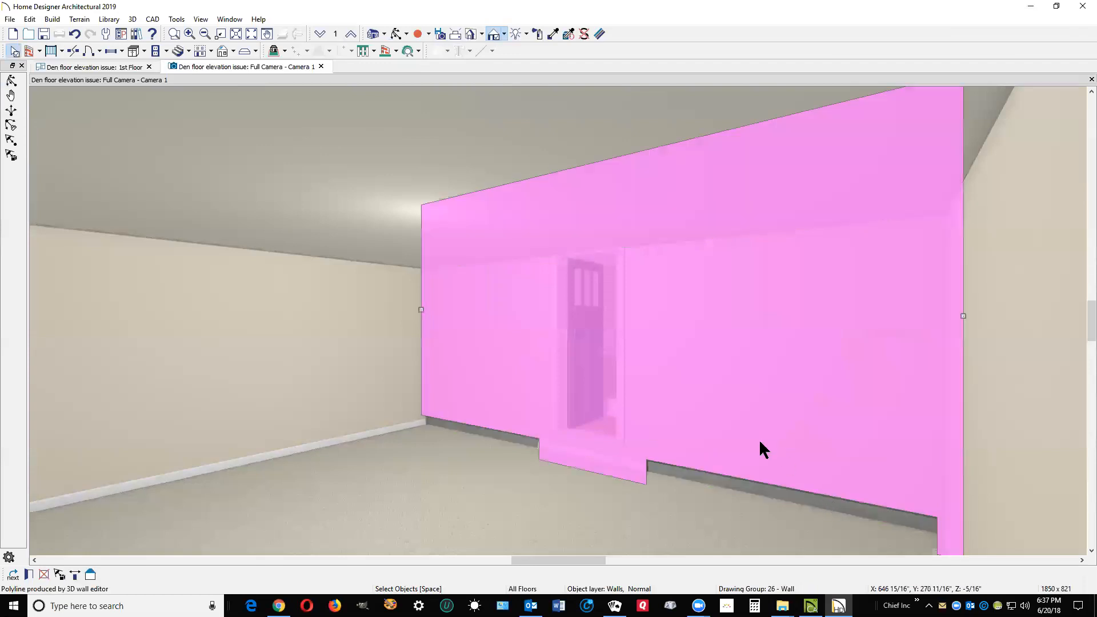
pyautogui.press('Escape')
pyautogui.click(743, 430)
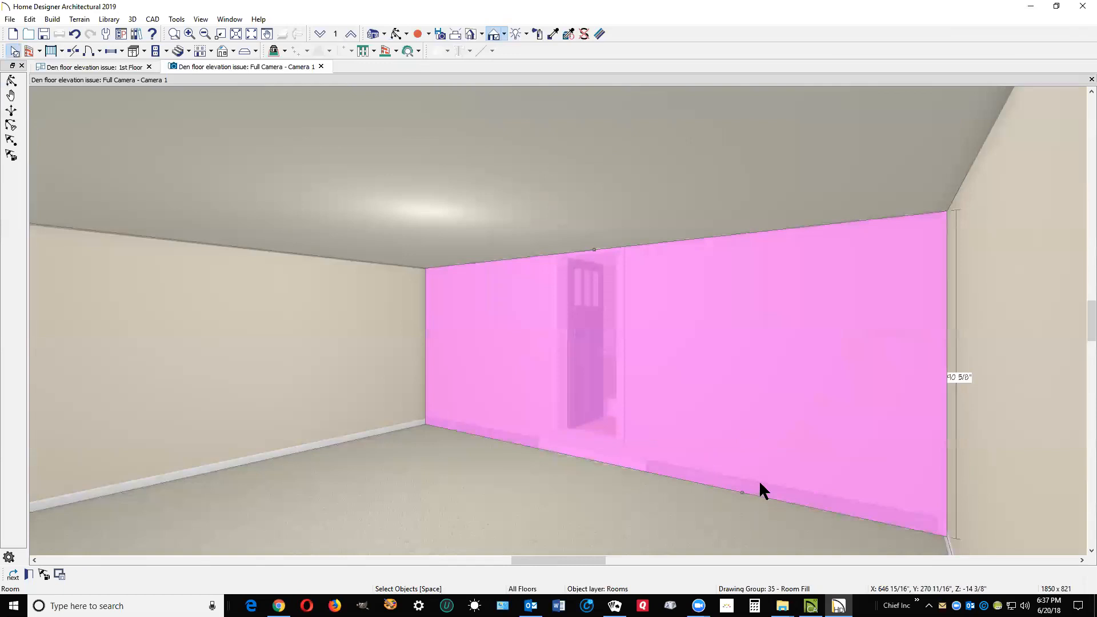
pyautogui.press('Escape')
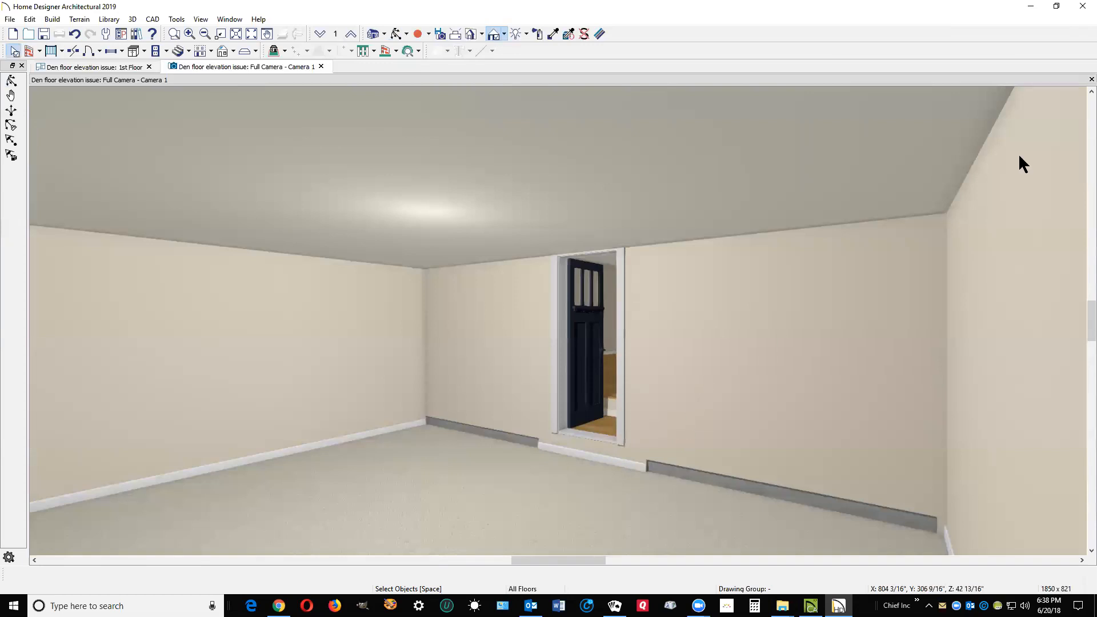
pyautogui.click(1091, 80)
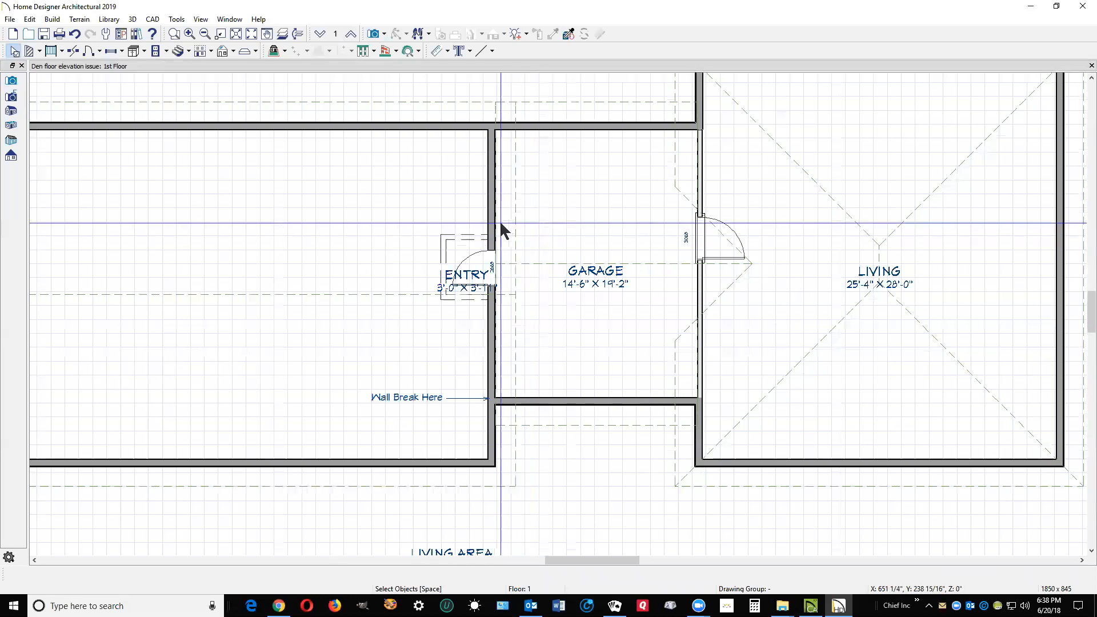
# Create a wall elevation view from inside the Garage facing the wall with the entry door.
pyautogui.scroll(2, 485, 200)
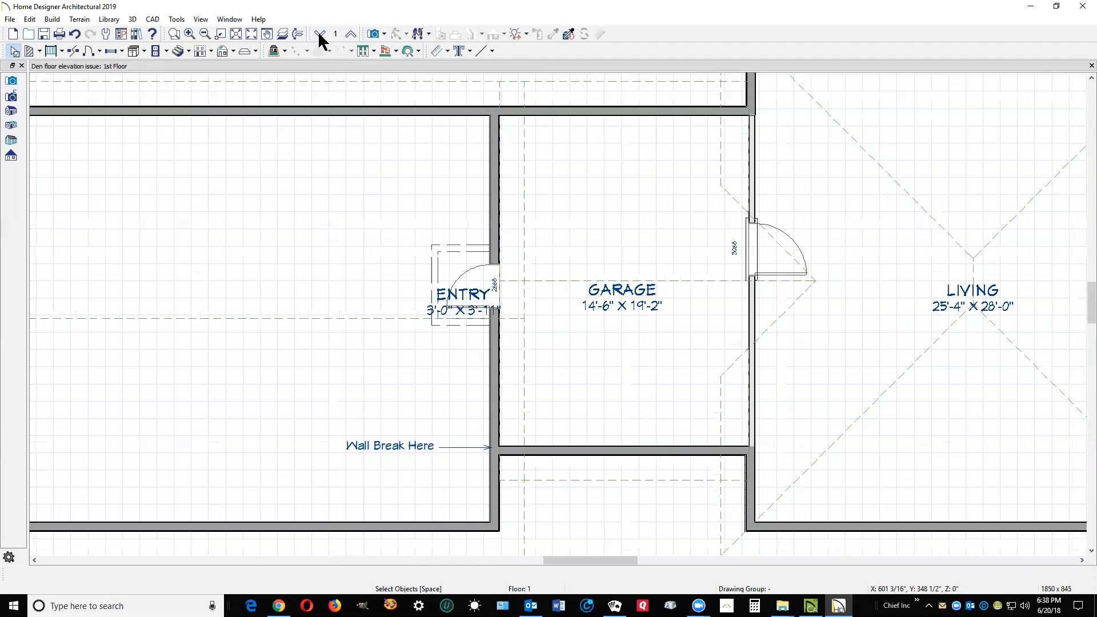
pyautogui.click(375, 35)
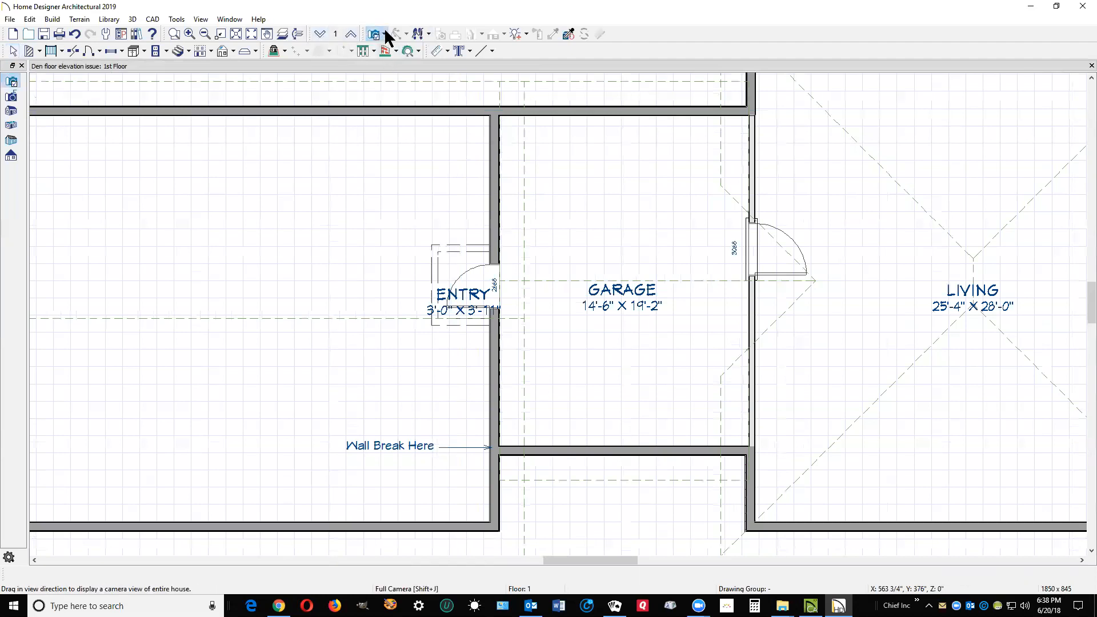
pyautogui.click(385, 34)
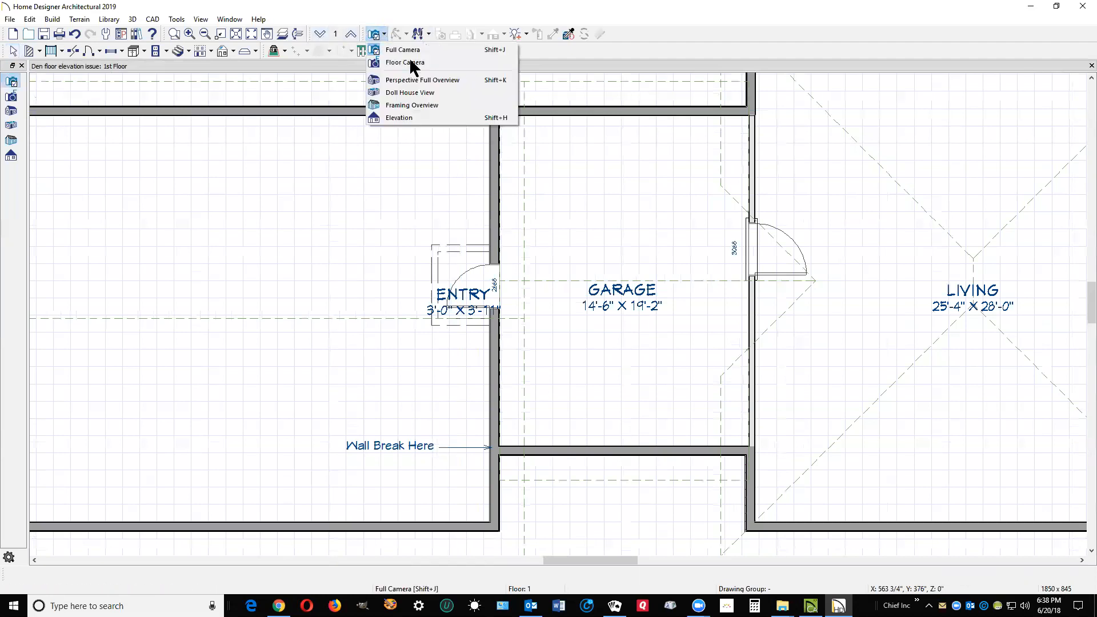
pyautogui.click(398, 118)
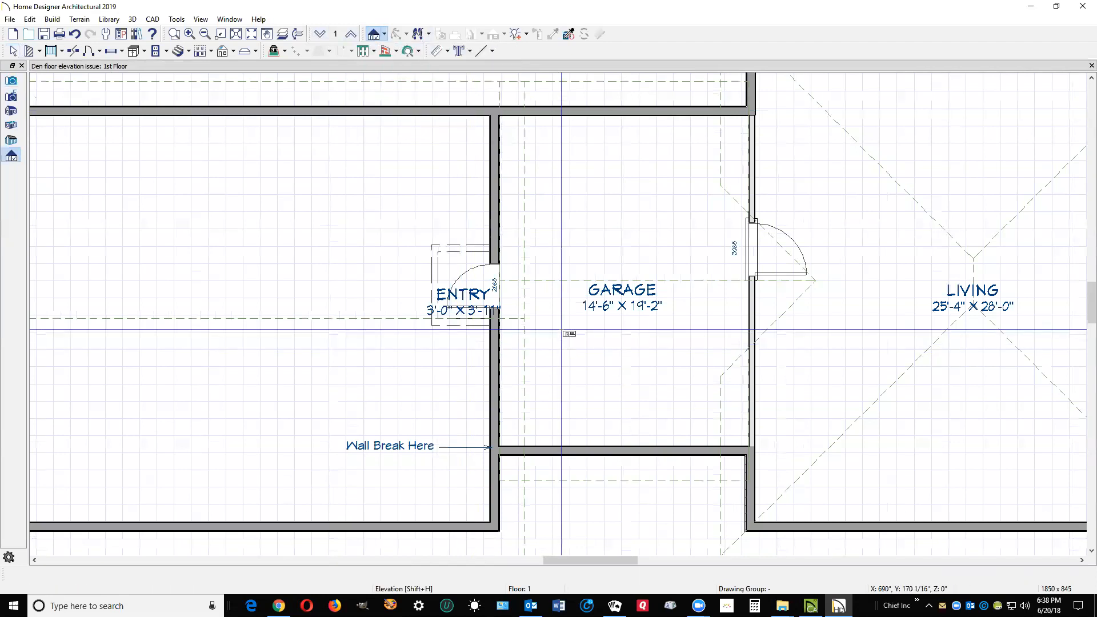
pyautogui.moveTo(554, 305); pyautogui.dragTo(440, 306)
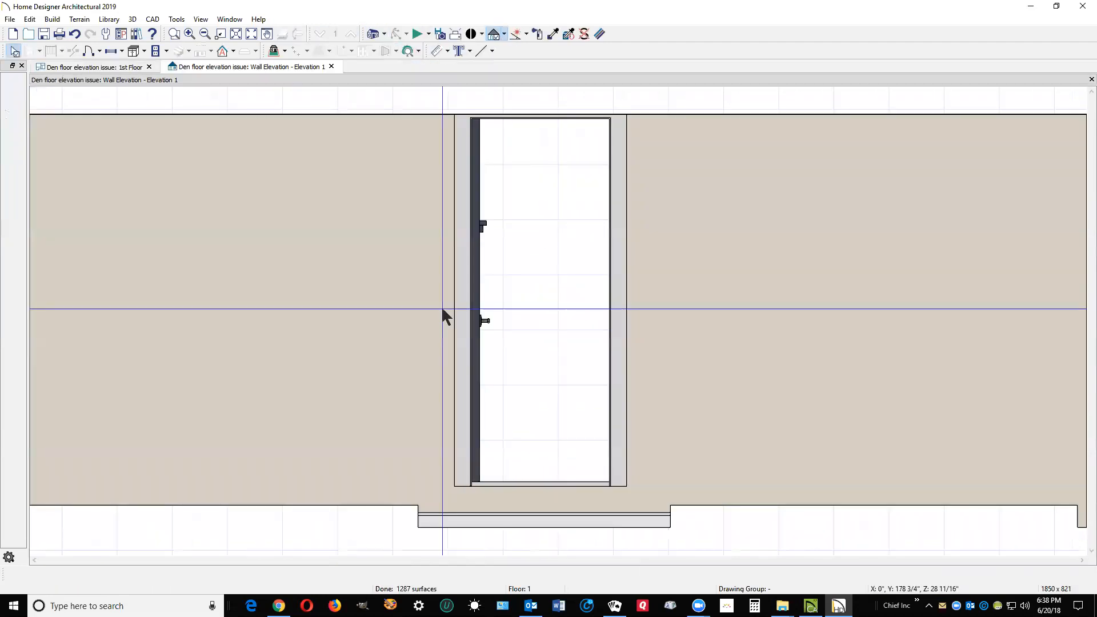
# Examine the entry wall's stepped bottom edge in the elevation by selecting the wall polyline.
pyautogui.scroll(-1, 703, 308)
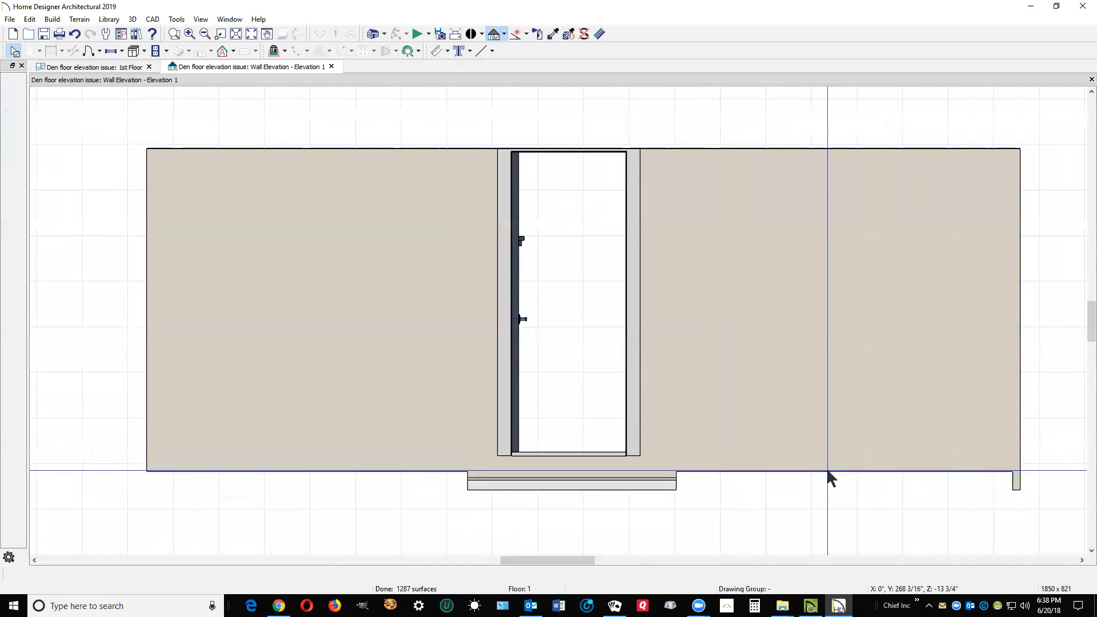
pyautogui.click(763, 479)
pyautogui.click(769, 487)
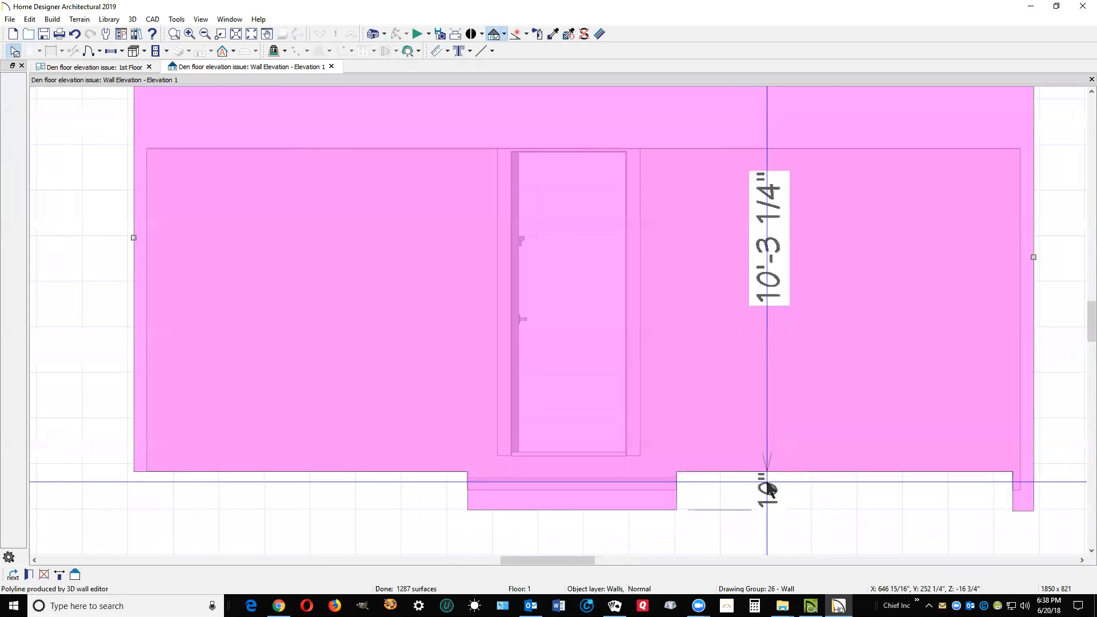
pyautogui.scroll(-1, 783, 369)
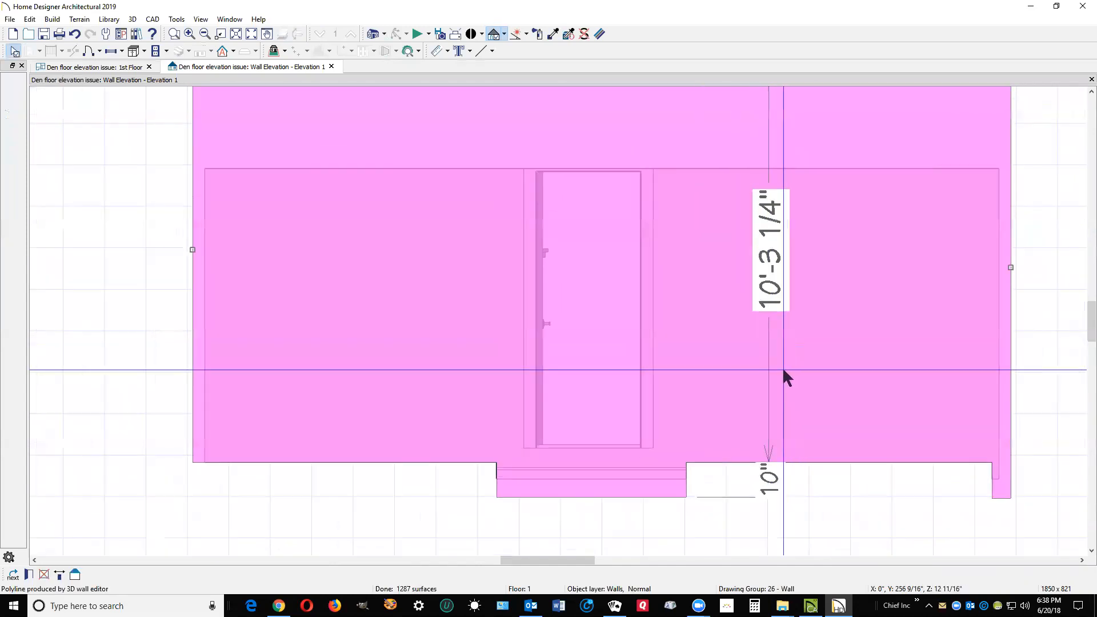
pyautogui.scroll(-1, 783, 371)
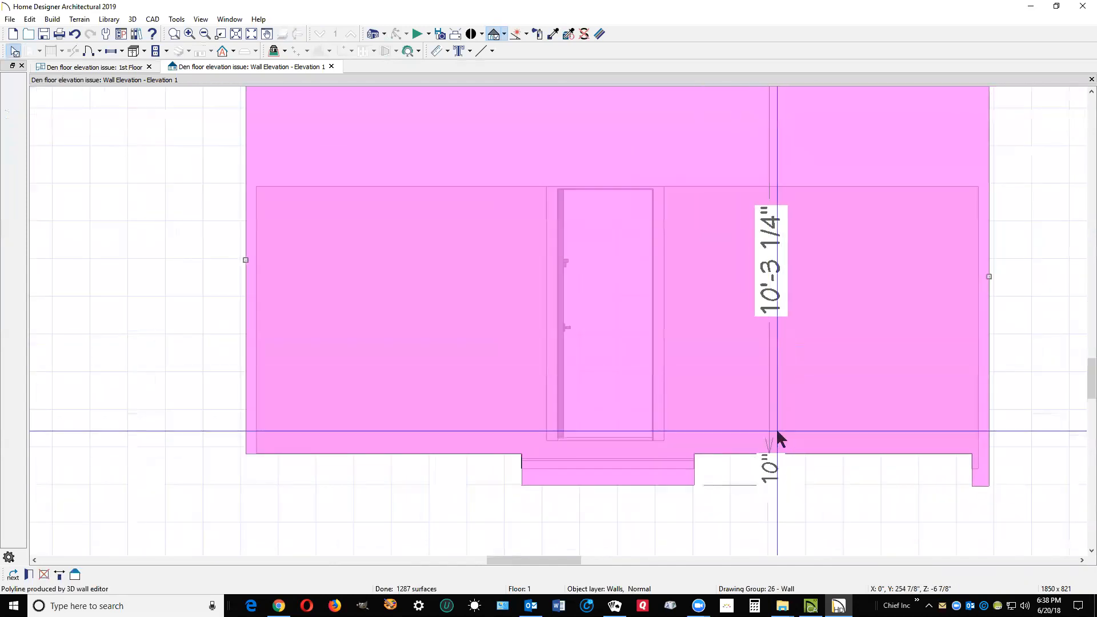
pyautogui.click(866, 460)
# Place a soffit in the 1st Floor plan and move it against the Garage side of the entry wall, above the door.
pyautogui.hotkey('ctrl', 'Tab')
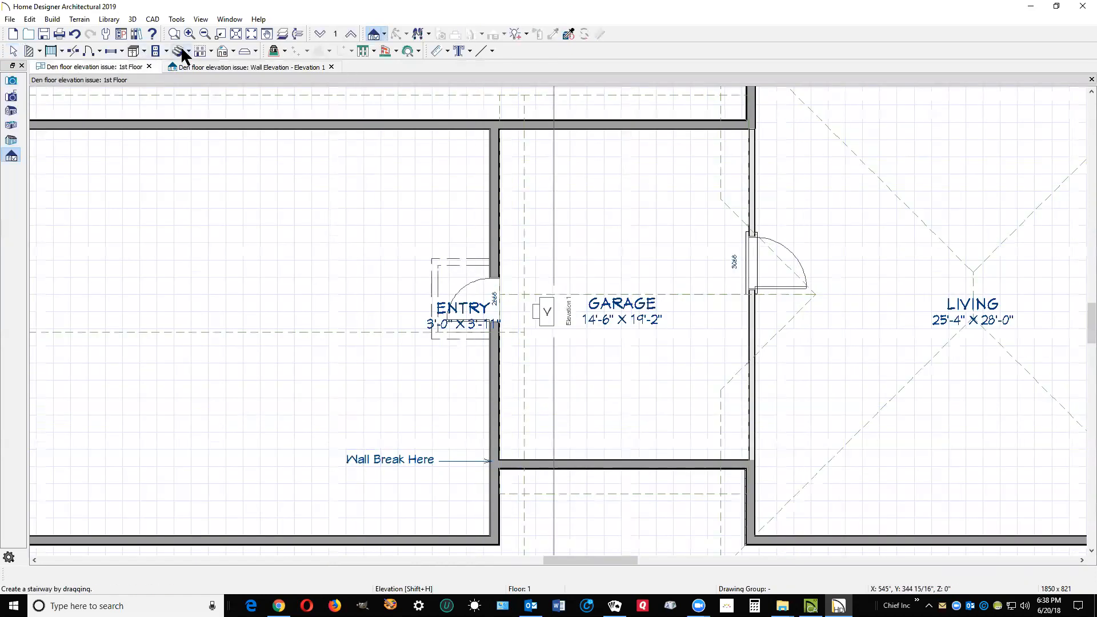
pyautogui.click(145, 51)
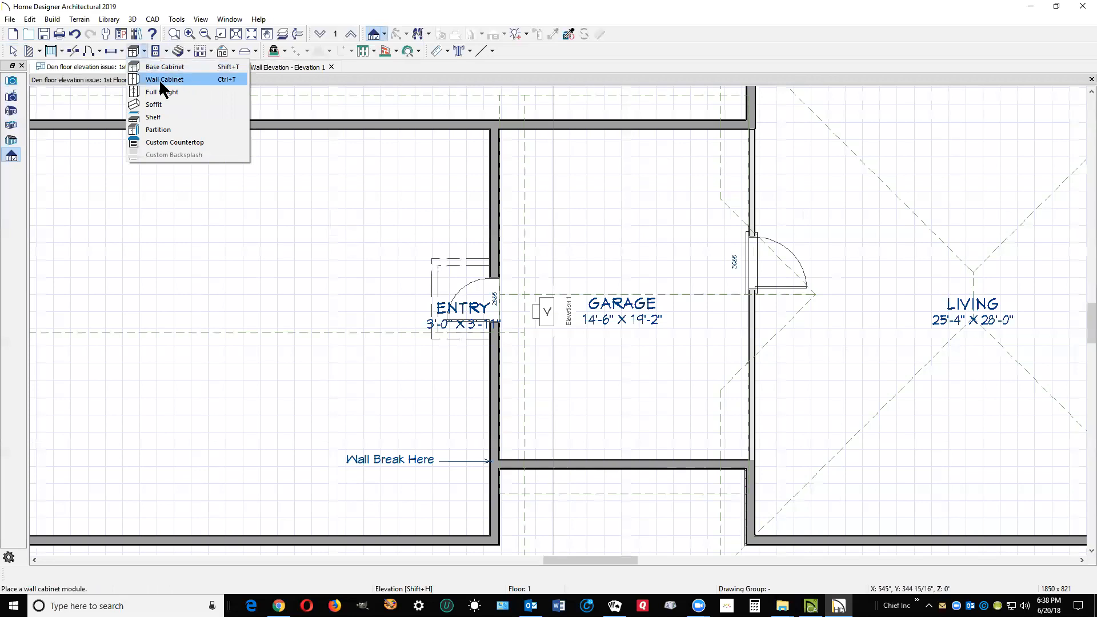
pyautogui.click(165, 104)
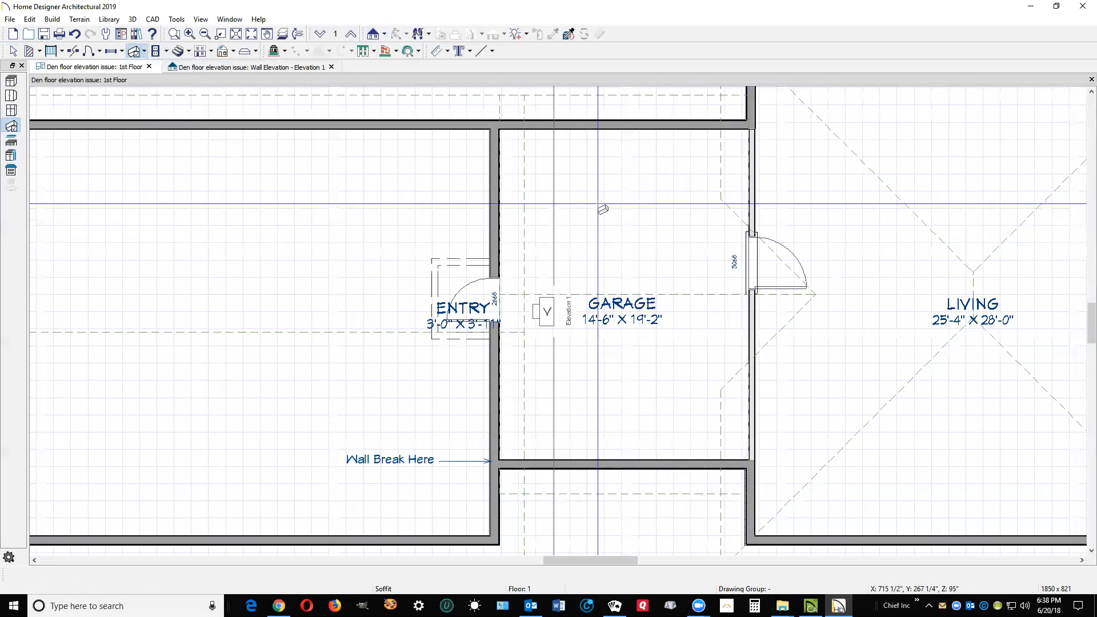
pyautogui.click(438, 217)
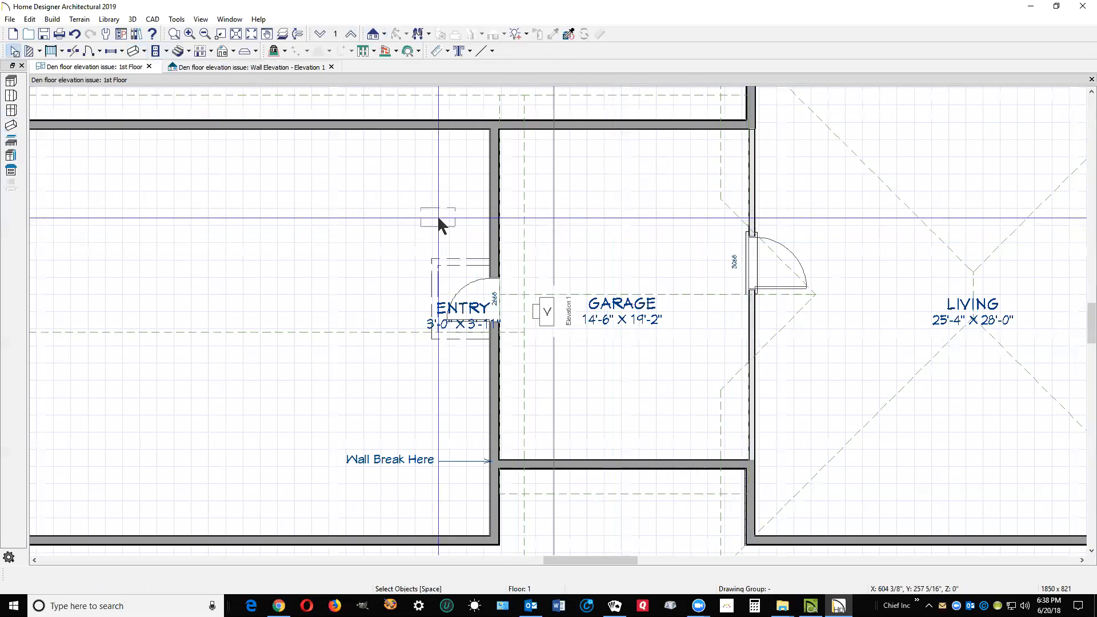
pyautogui.moveTo(438, 217); pyautogui.dragTo(508, 226)
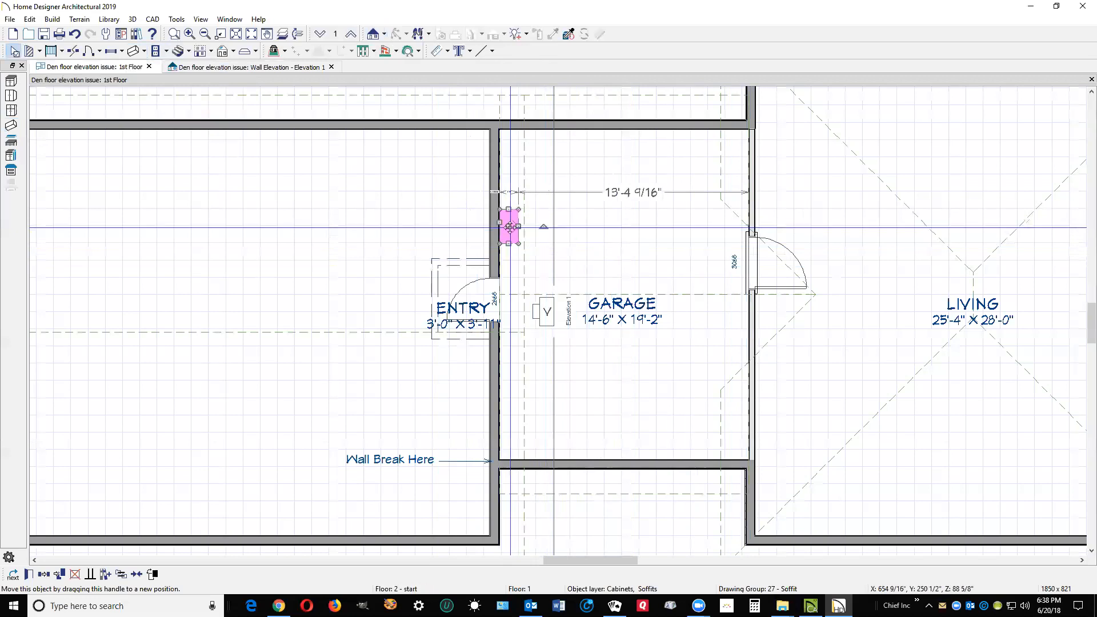
# Set the soffit's Floor to Bottom to 0" and its depth to 1/8".
pyautogui.click(30, 575)
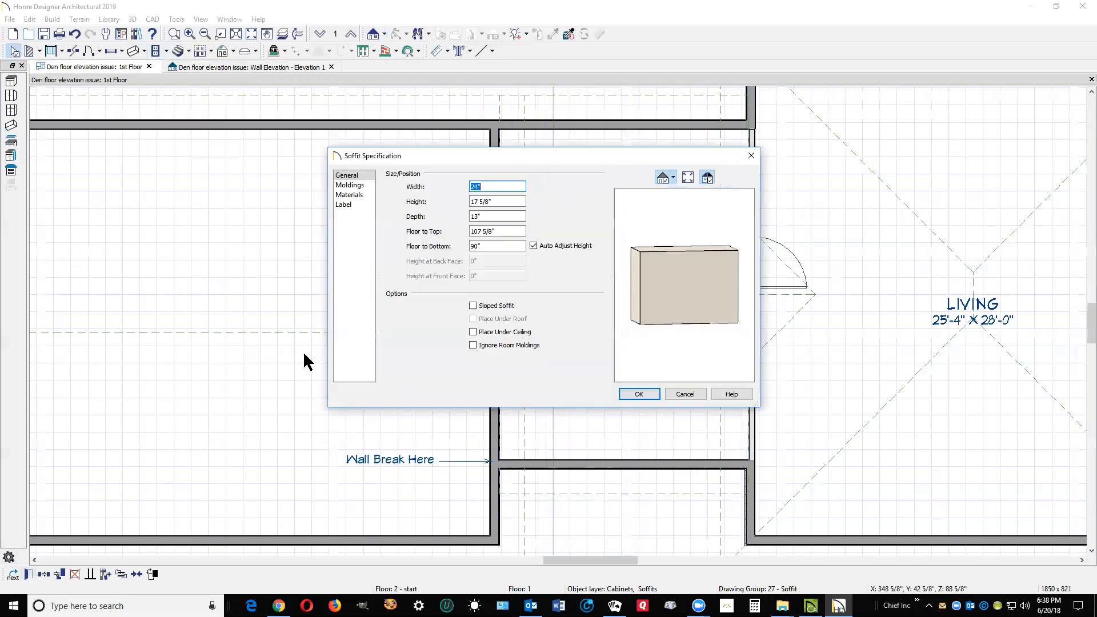
pyautogui.click(500, 246)
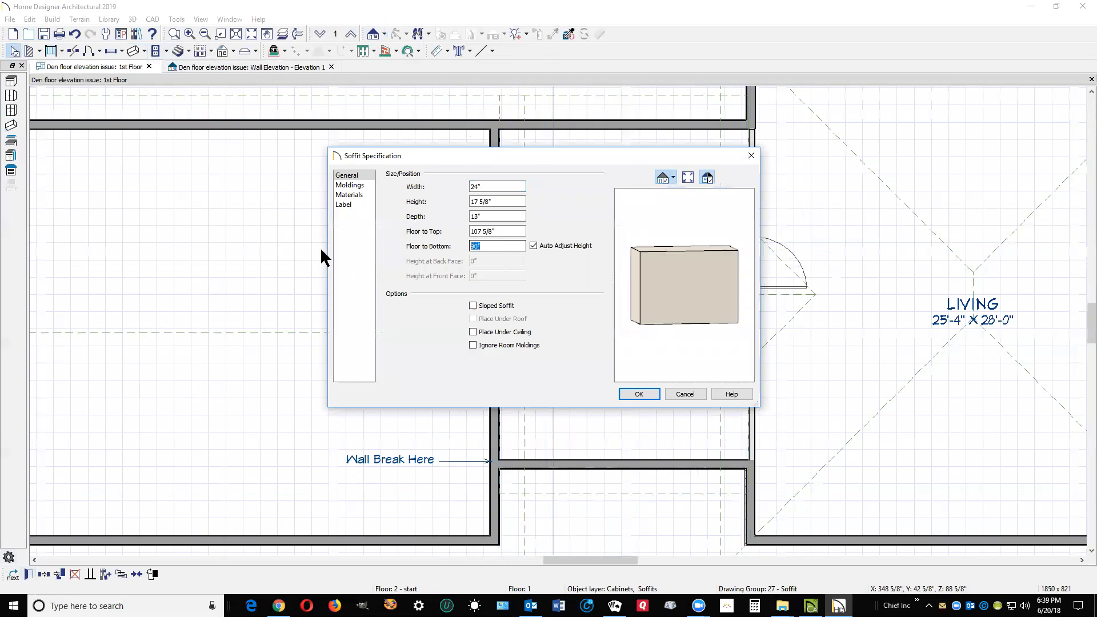
pyautogui.write('1/')
pyautogui.moveTo(354, 243); pyautogui.dragTo(309, 299)
pyautogui.write('0')
pyautogui.click(502, 216)
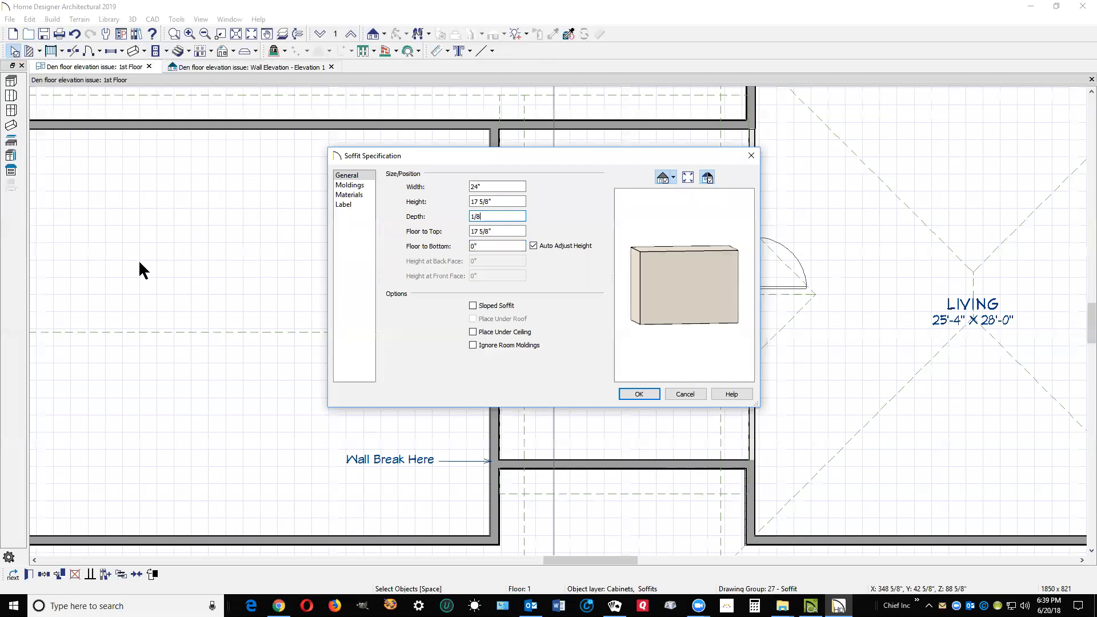
pyautogui.write('1/8')
pyautogui.press('Tab')
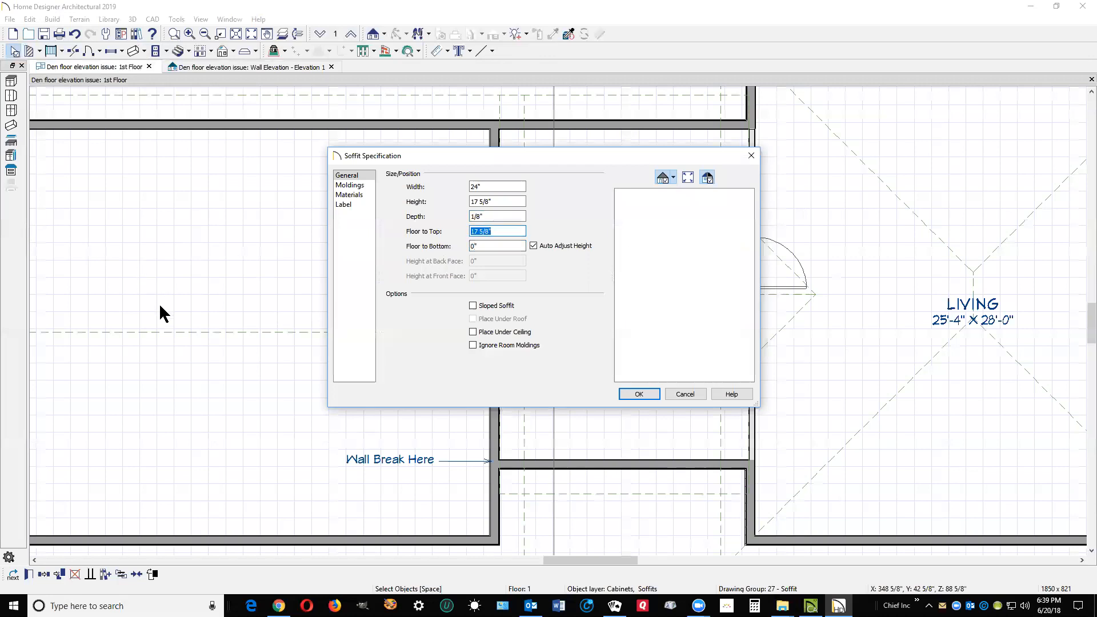
pyautogui.click(653, 398)
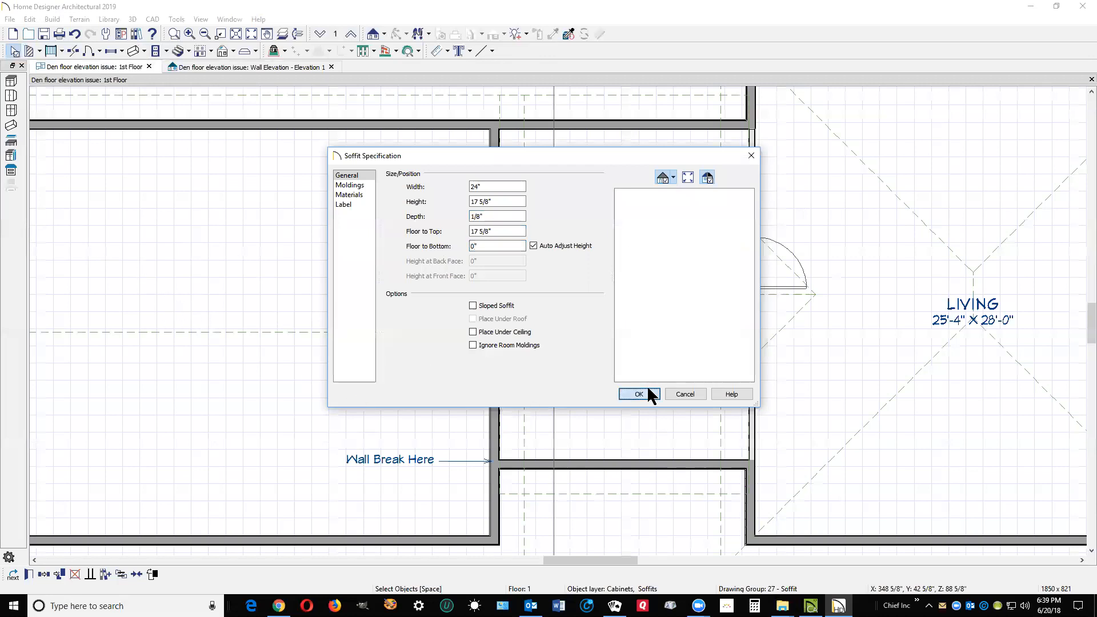
# In the wall elevation, stretch the soffit across the full wall to 231" wide and lower its top to the door base, about 10" high.
pyautogui.scroll(2, 532, 250)
pyautogui.scroll(-1, 521, 245)
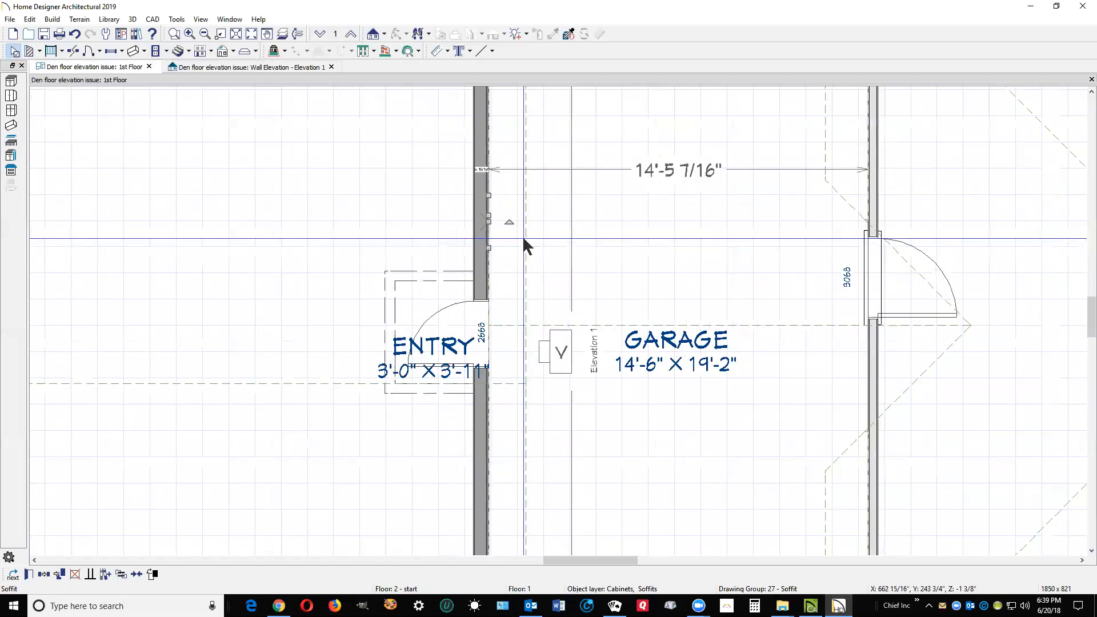
pyautogui.doubleClick(555, 351)
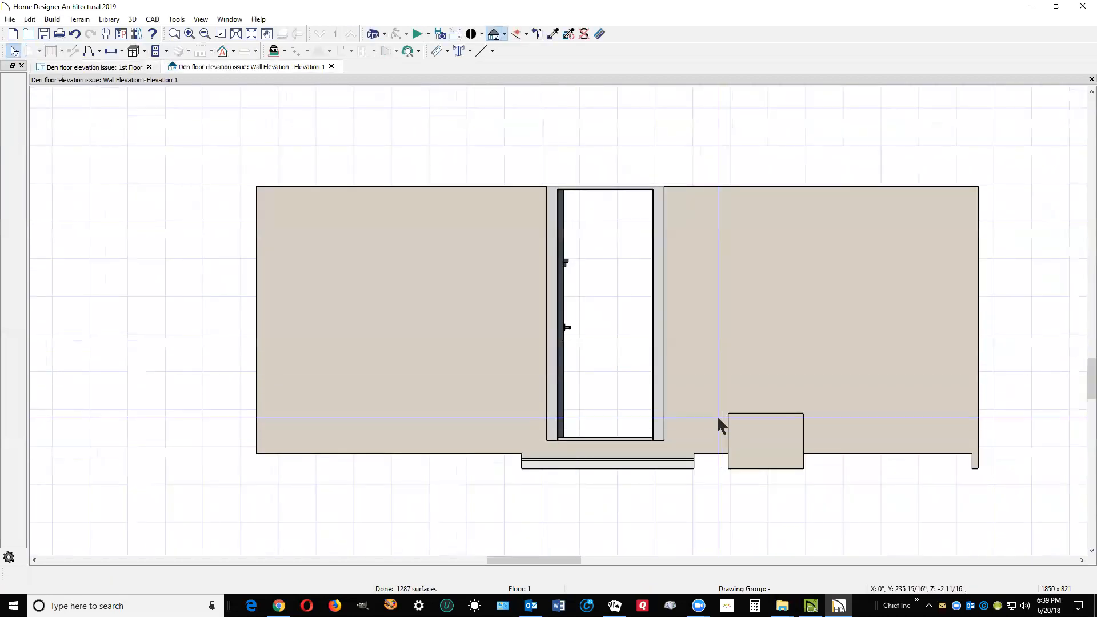
pyautogui.click(767, 443)
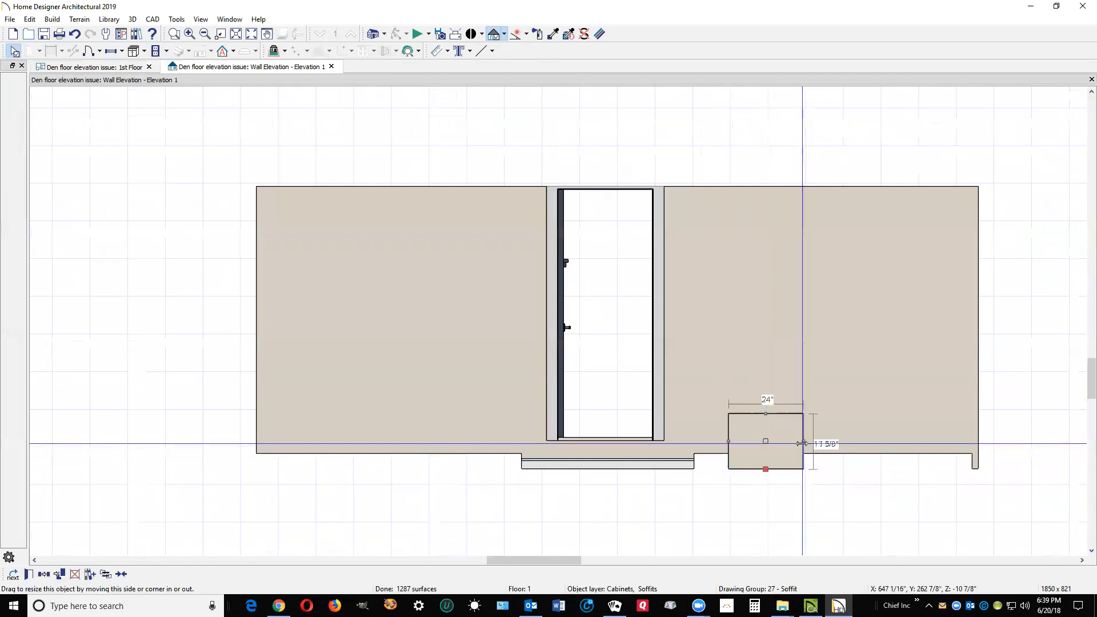
pyautogui.moveTo(805, 443); pyautogui.dragTo(978, 474)
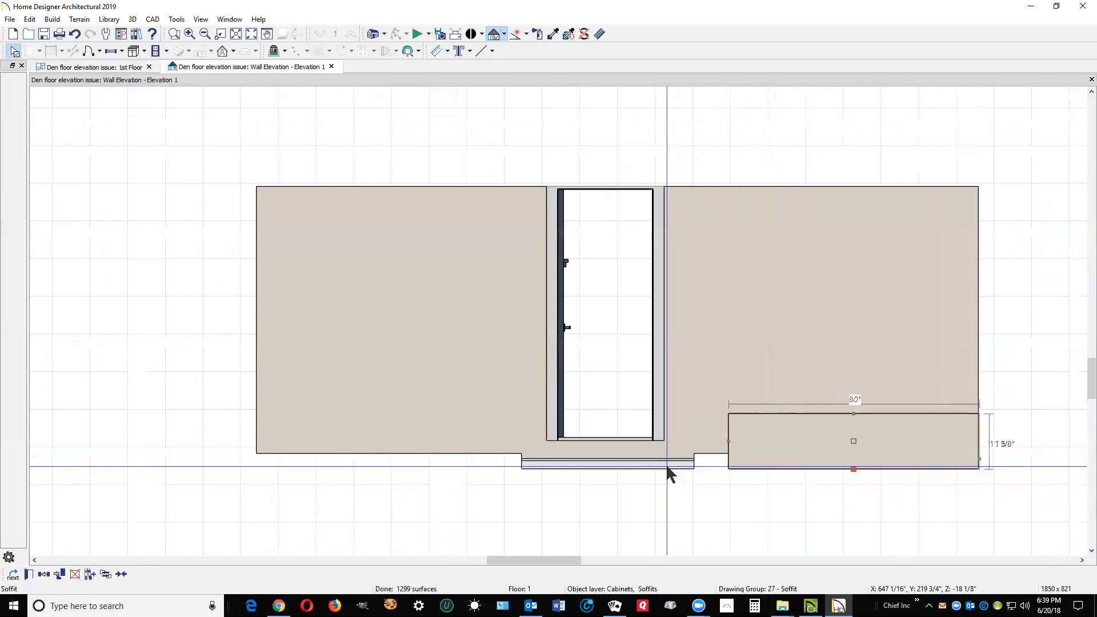
pyautogui.moveTo(729, 443); pyautogui.dragTo(253, 458)
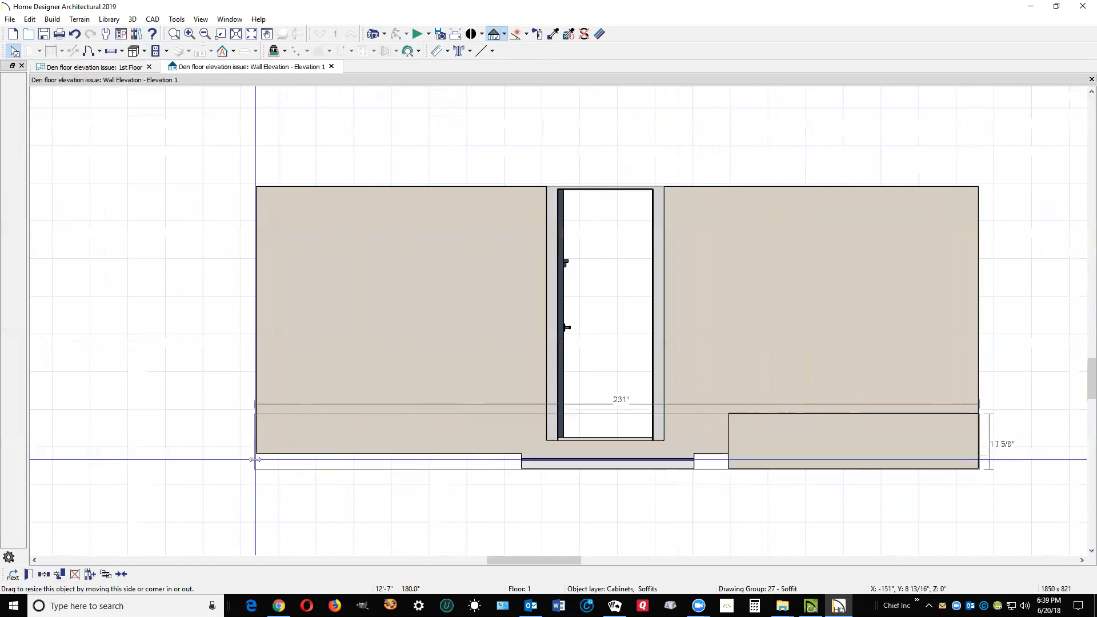
pyautogui.moveTo(617, 413); pyautogui.dragTo(629, 438)
pyautogui.press('Escape')
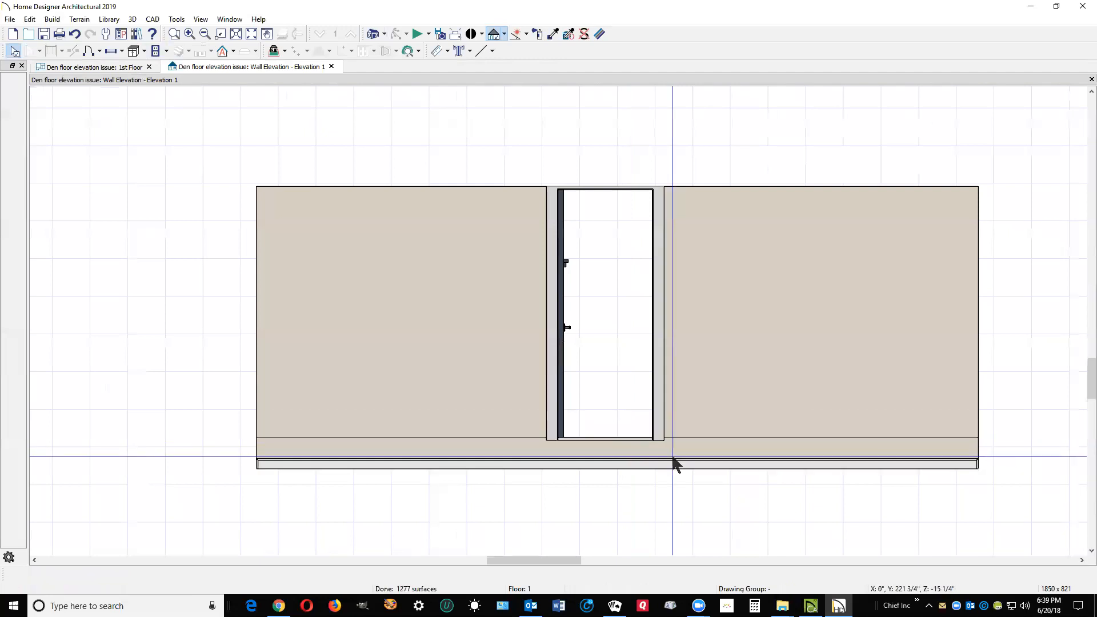
# Create a Full Camera view inside the Garage from the 1st Floor plan, aimed diagonally from near the Living room wall toward the entry door.
pyautogui.hotkey('ctrl', 'Tab')
pyautogui.hotkey('ctrl', 'Tab')
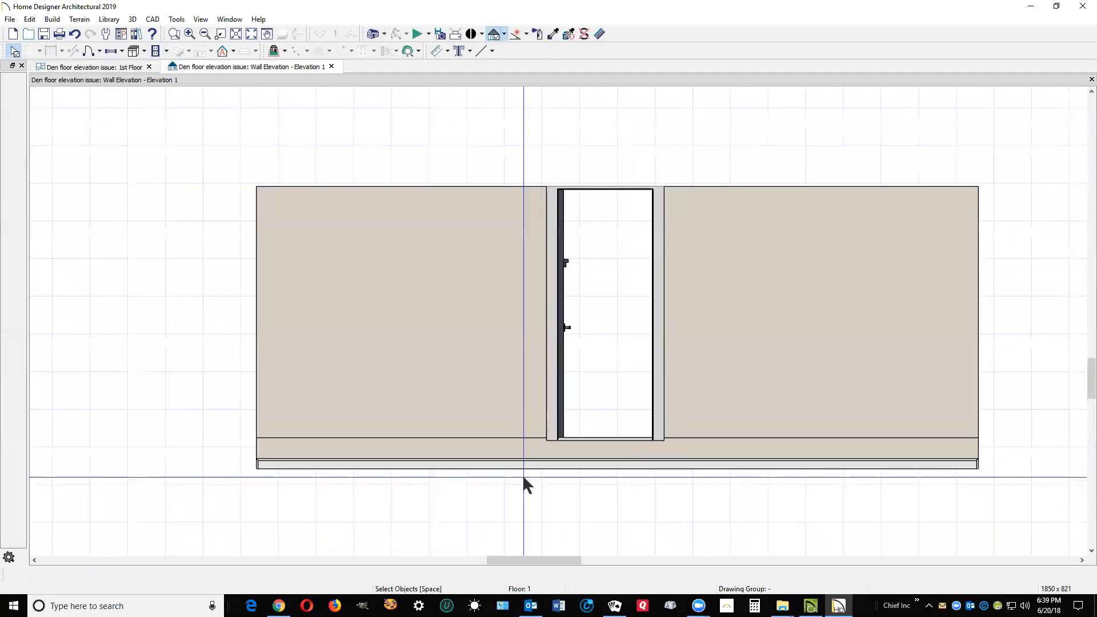
pyautogui.hotkey('ctrl', 'Tab')
pyautogui.scroll(-3, 766, 388)
pyautogui.scroll(-1, 761, 395)
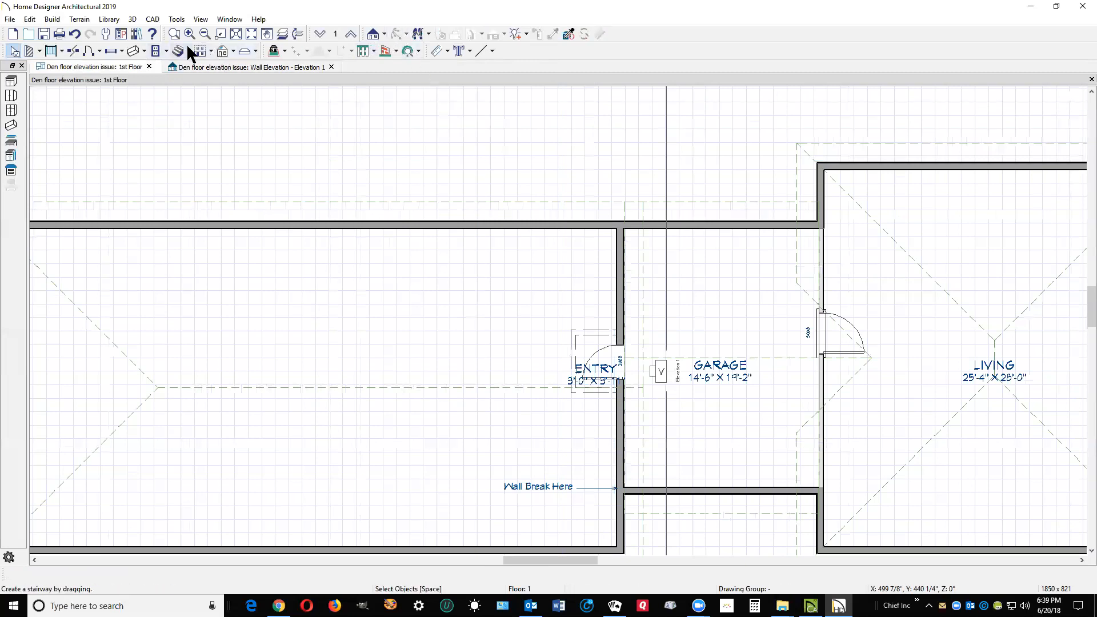
pyautogui.click(382, 34)
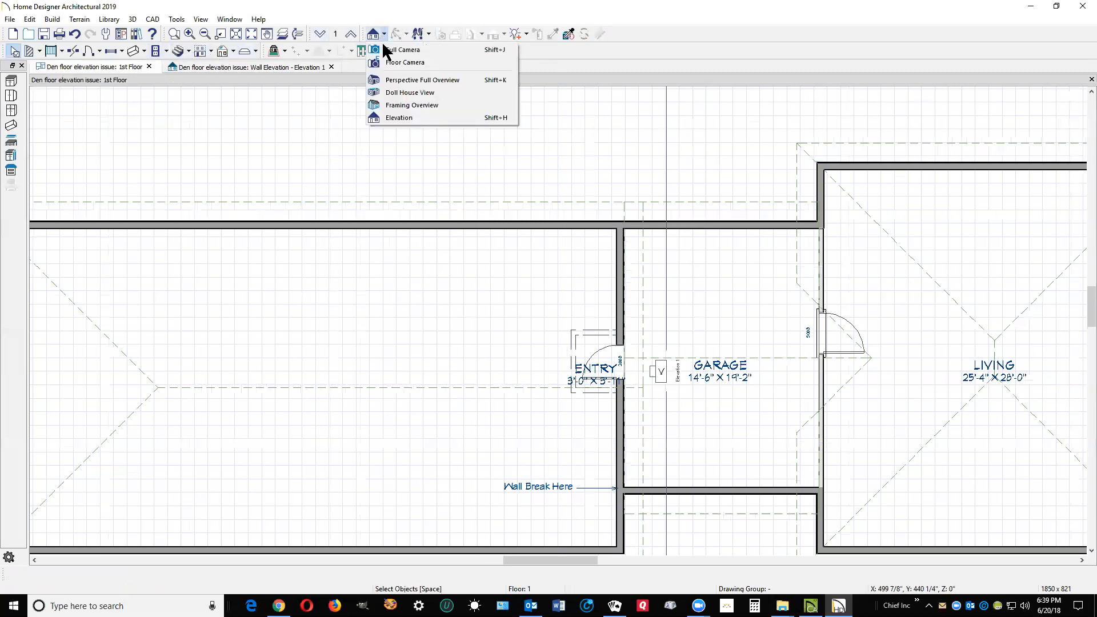
pyautogui.click(388, 50)
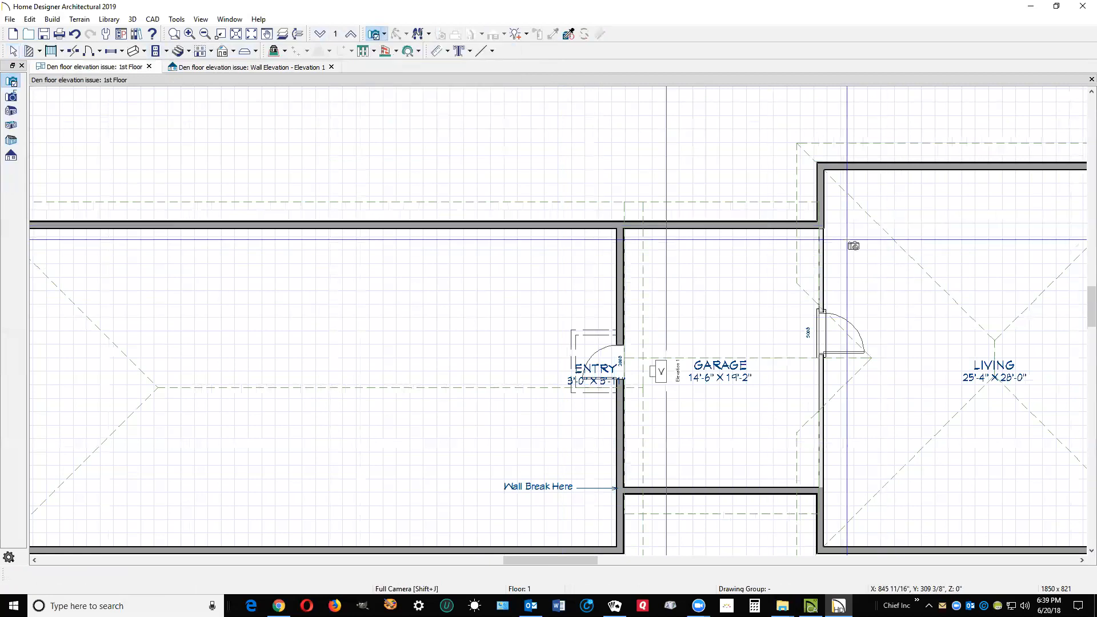
pyautogui.moveTo(812, 242); pyautogui.dragTo(588, 460)
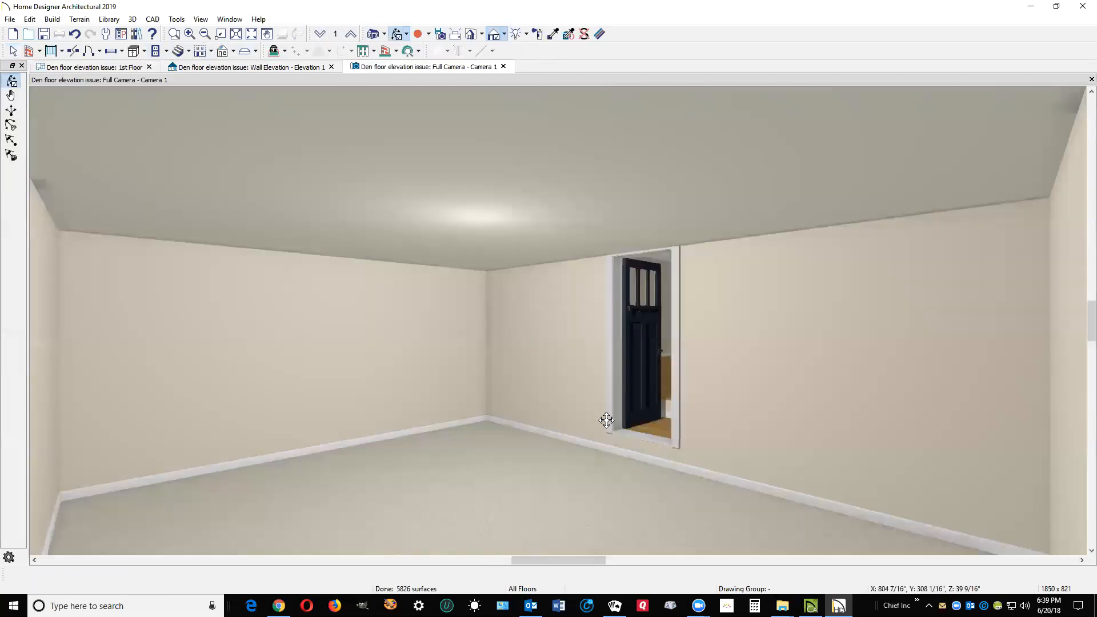
# Select the soffit strip along the entry wall's base to check its extent, and clear the selection.
pyautogui.press('space')
pyautogui.click(709, 465)
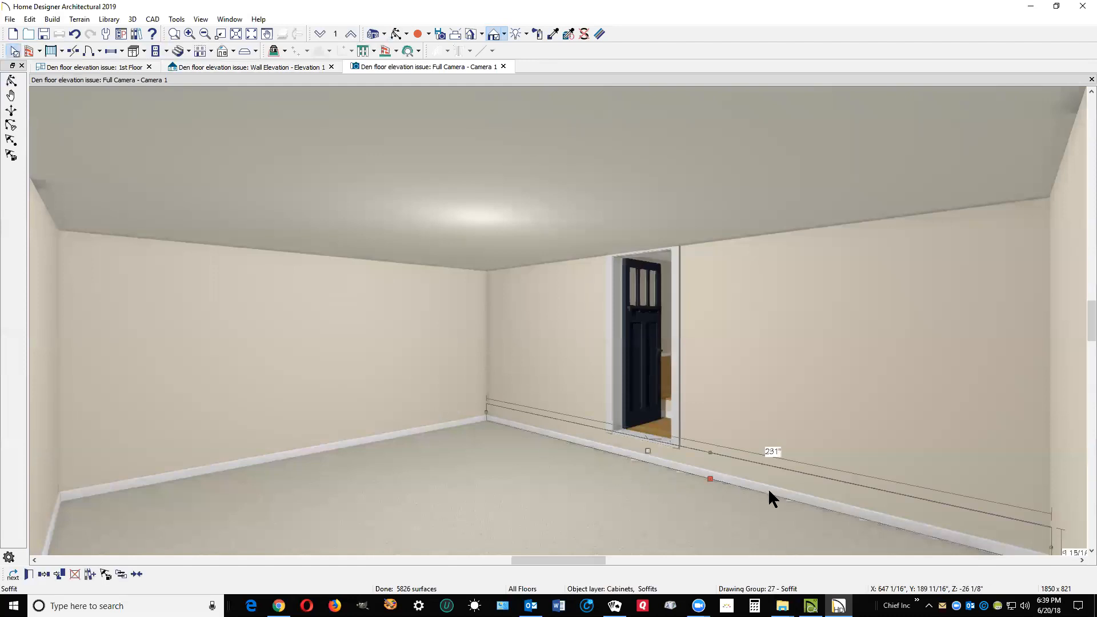
pyautogui.press('Escape')
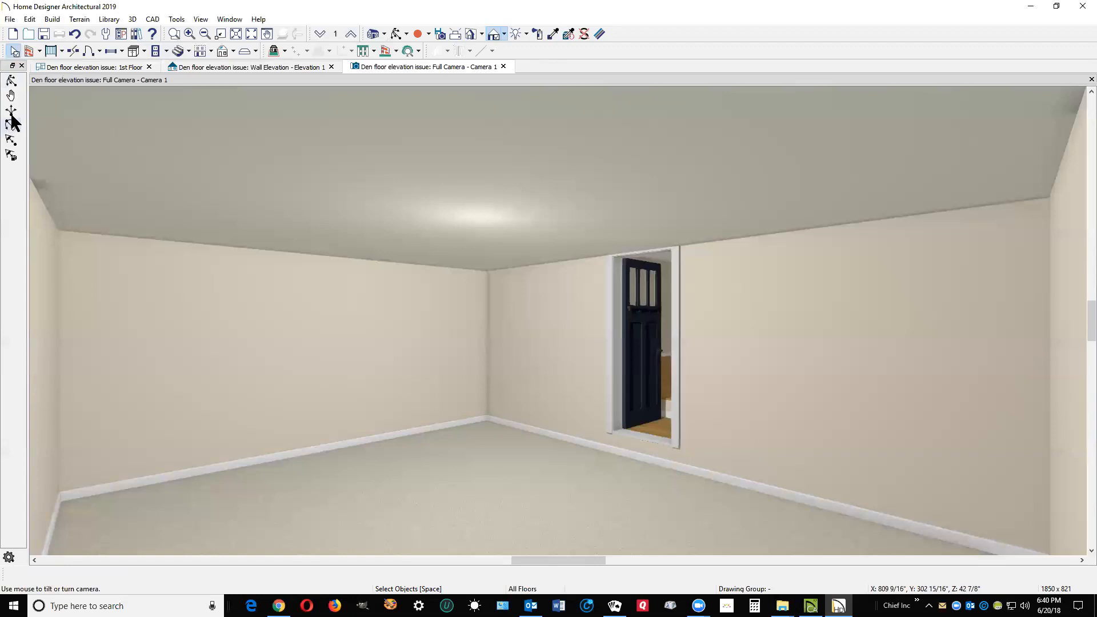
# Move the camera back into the Living room and forward into the Garage, and reselect the soffit to inspect the patched wall base.
pyautogui.click(12, 81)
pyautogui.moveTo(274, 245); pyautogui.dragTo(328, 270)
pyautogui.scroll(-7, 328, 270)
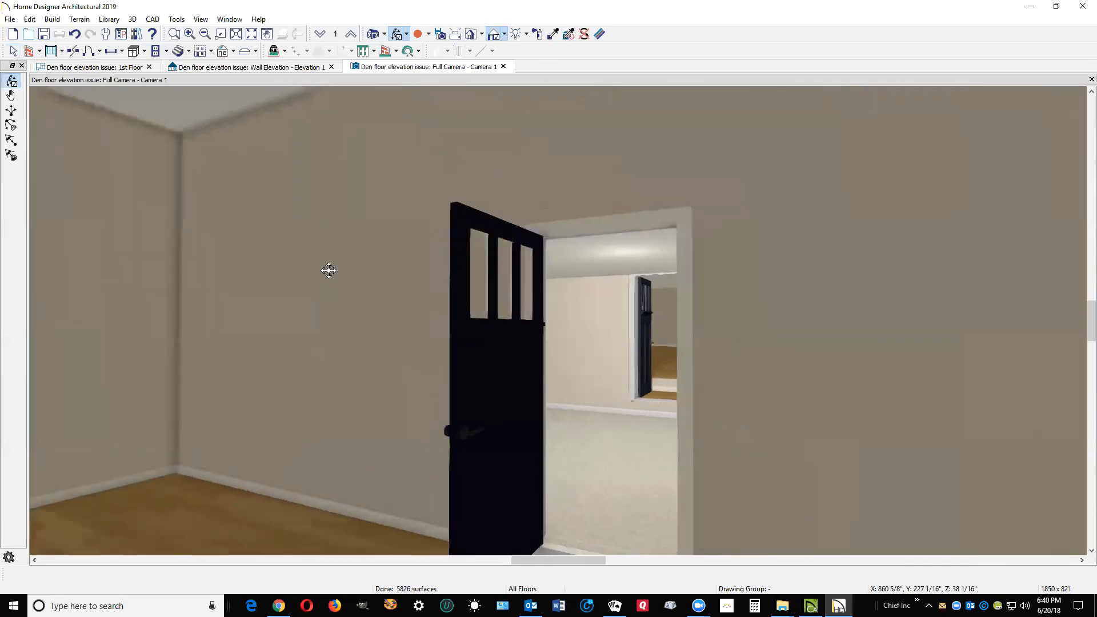
pyautogui.scroll(-2, 329, 270)
pyautogui.scroll(5, 329, 271)
pyautogui.scroll(8, 329, 270)
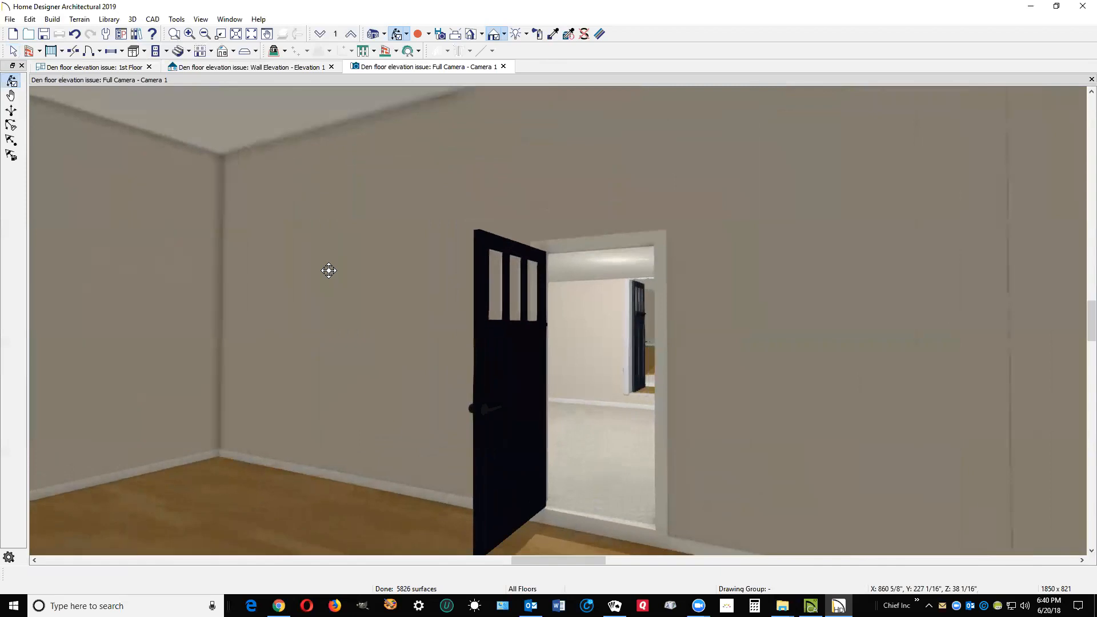
pyautogui.scroll(-2, 329, 271)
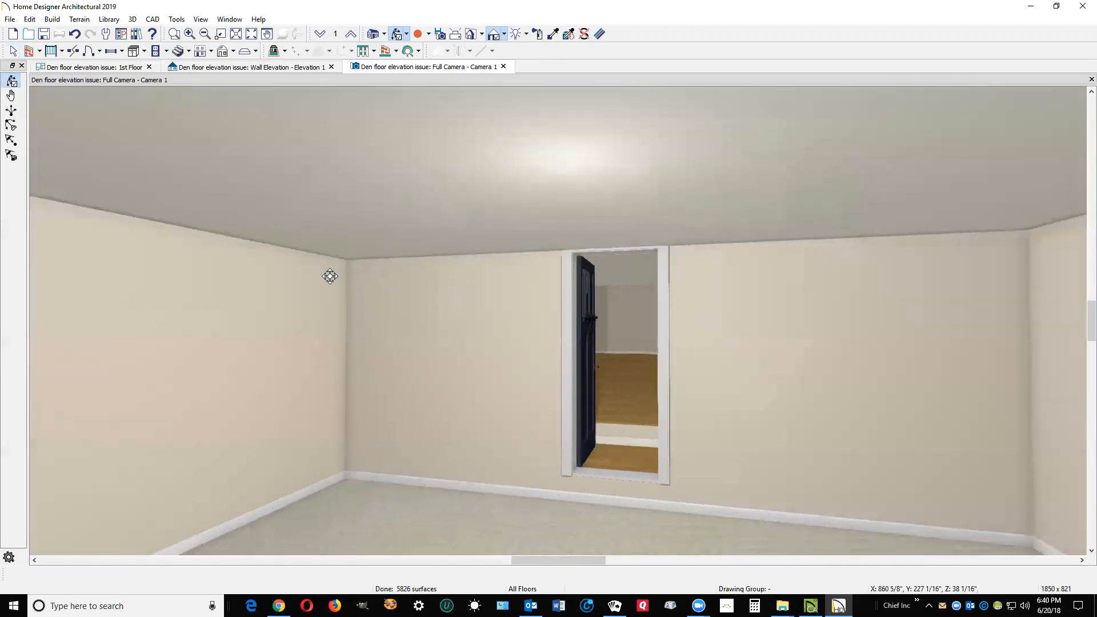
pyautogui.scroll(4, 569, 317)
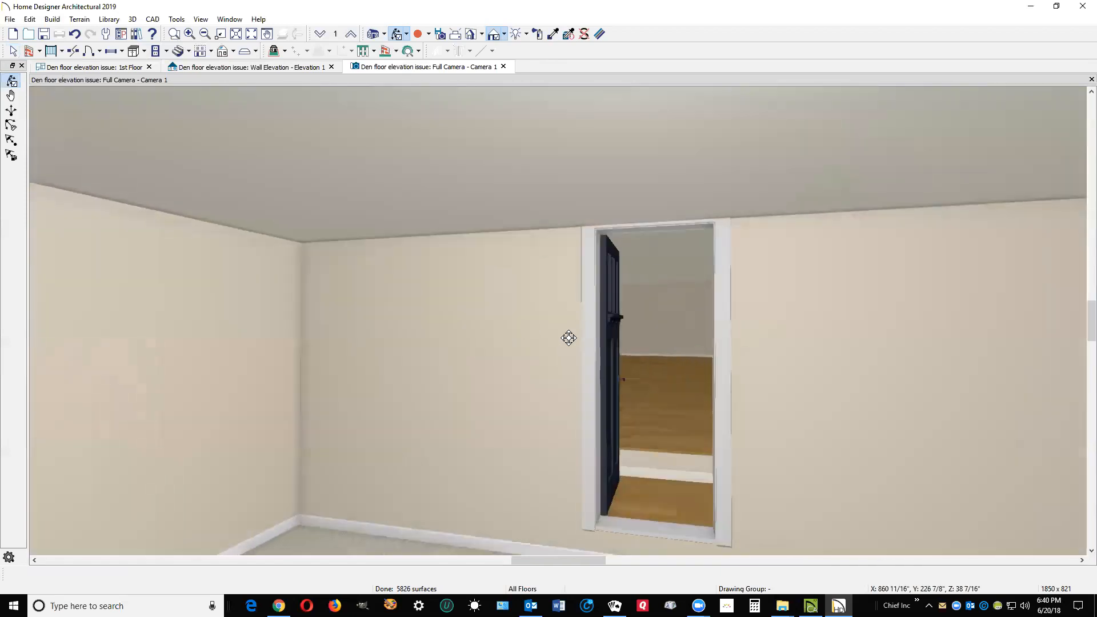
pyautogui.scroll(-5, 568, 339)
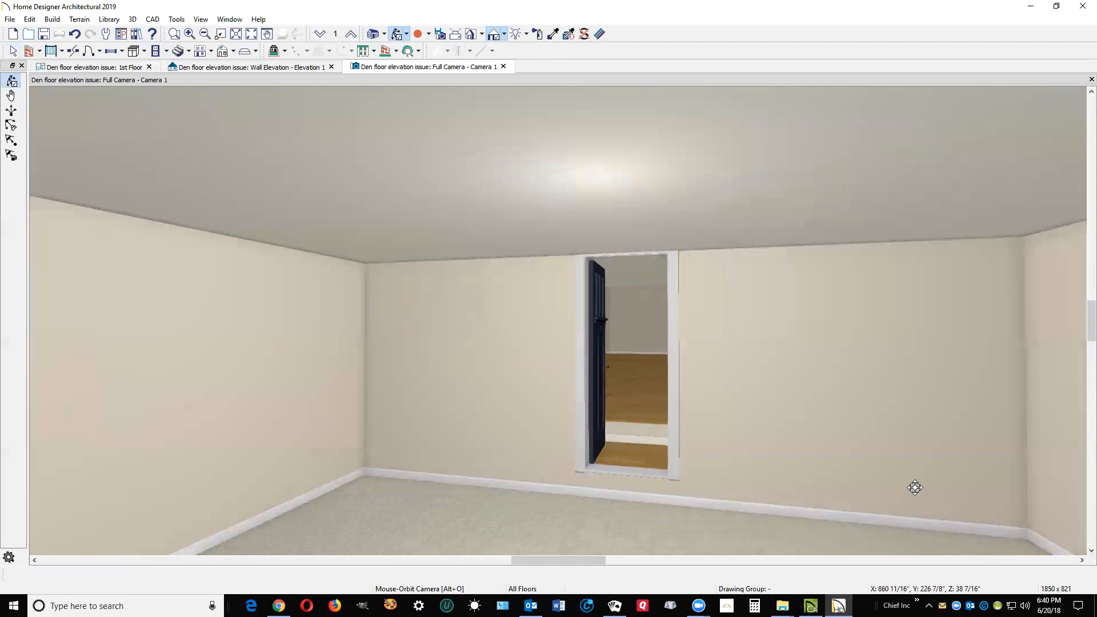
pyautogui.press('space')
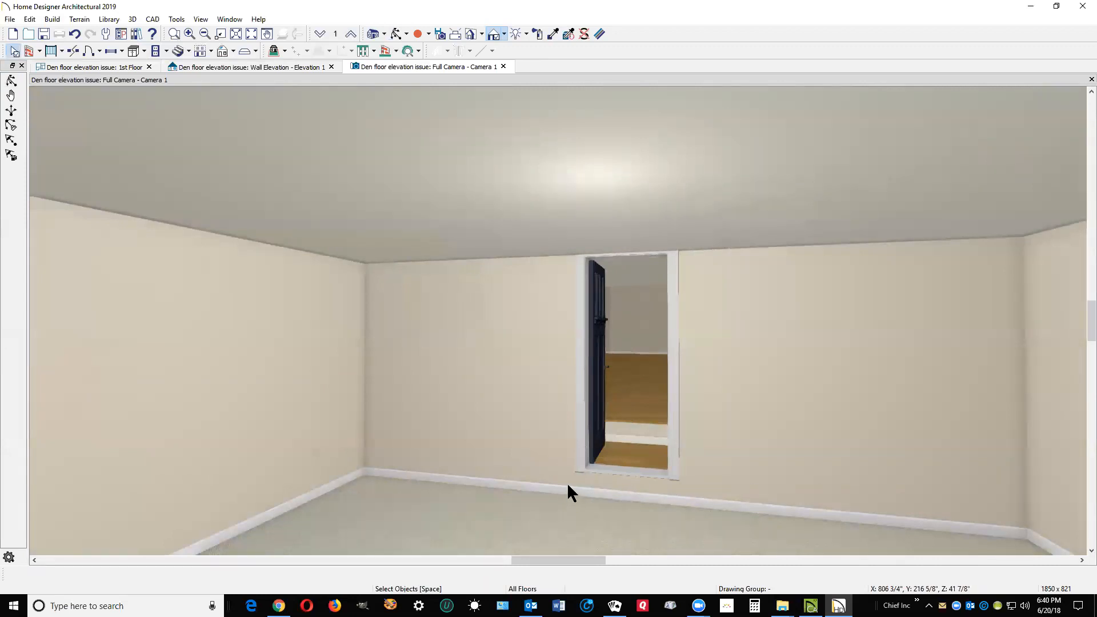
pyautogui.click(565, 475)
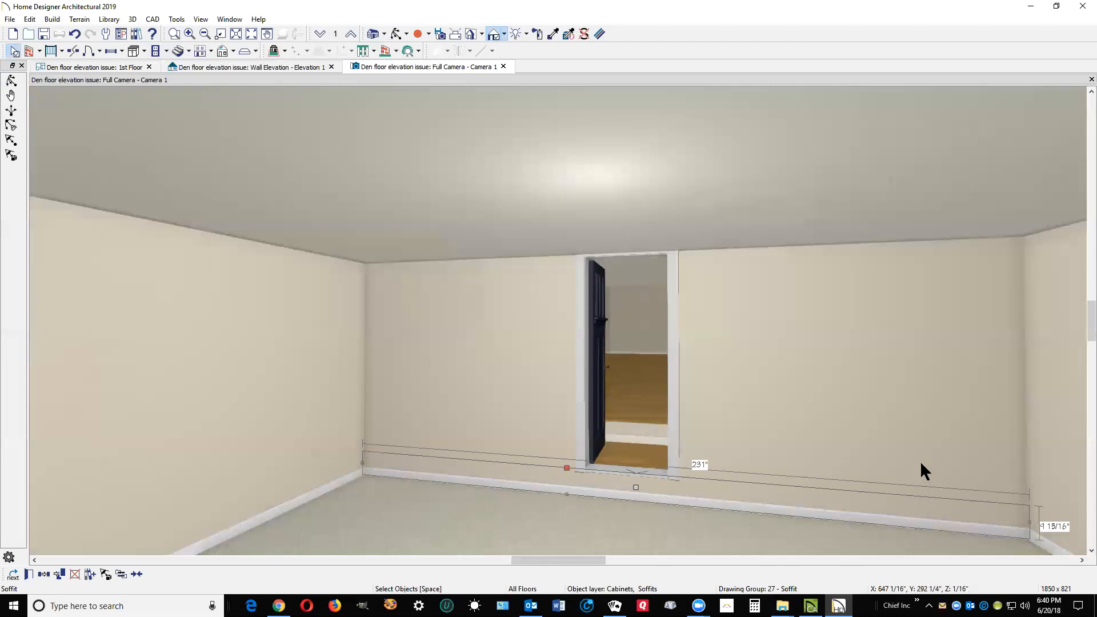
pyautogui.press('Escape')
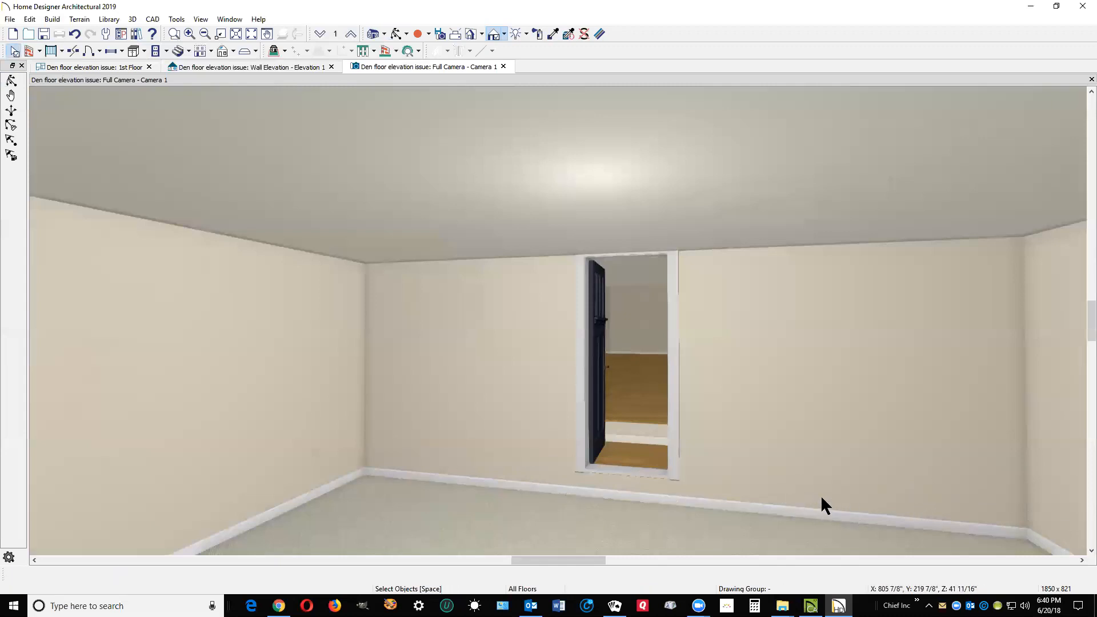